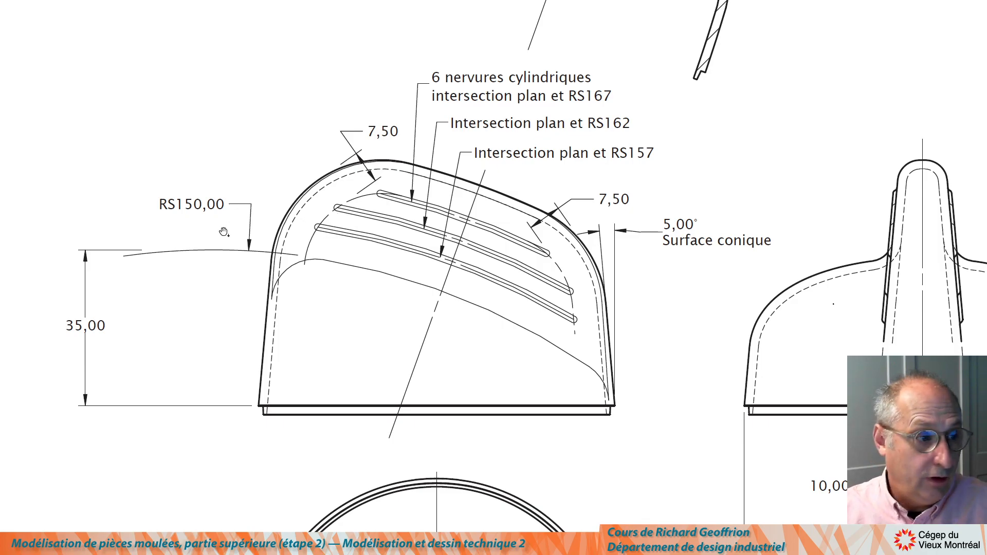
Switch to SOLIDWORKS and compare the knob's flat grip face with the rib details on the technical drawing
{"action": "key", "text": "alt+Tab"}
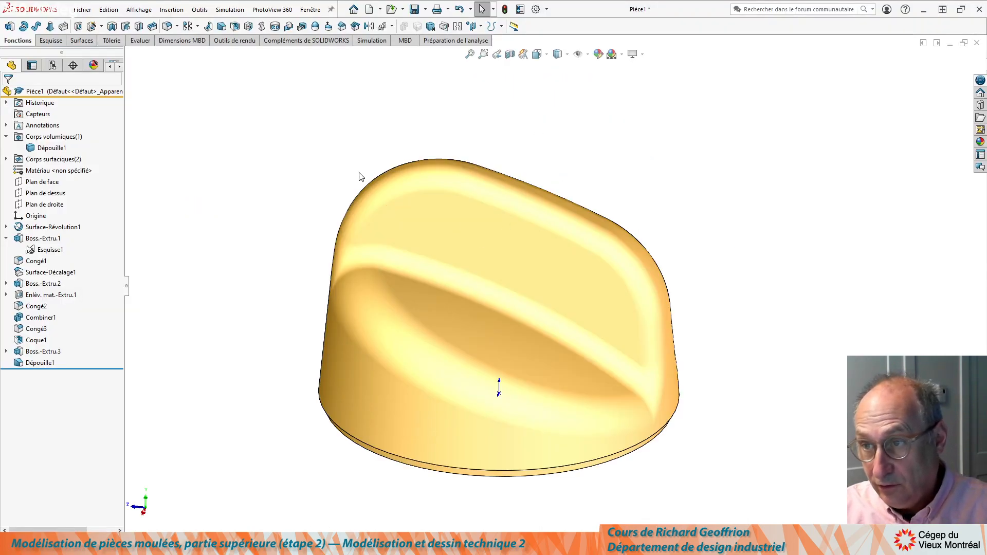
{"action": "middle_click_drag", "start_coordinate": [307, 190], "coordinate": [480, 102]}
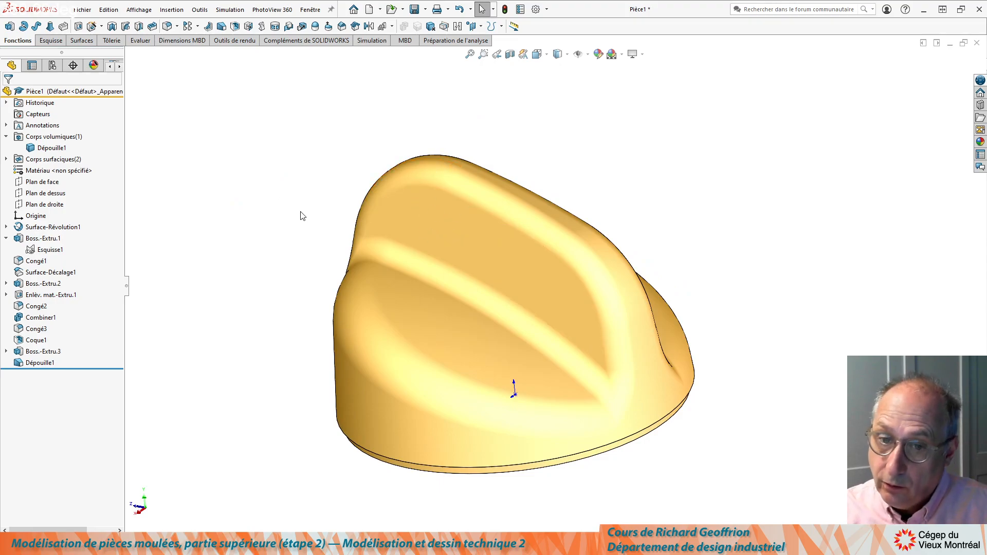
{"action": "key", "text": "alt+Tab"}
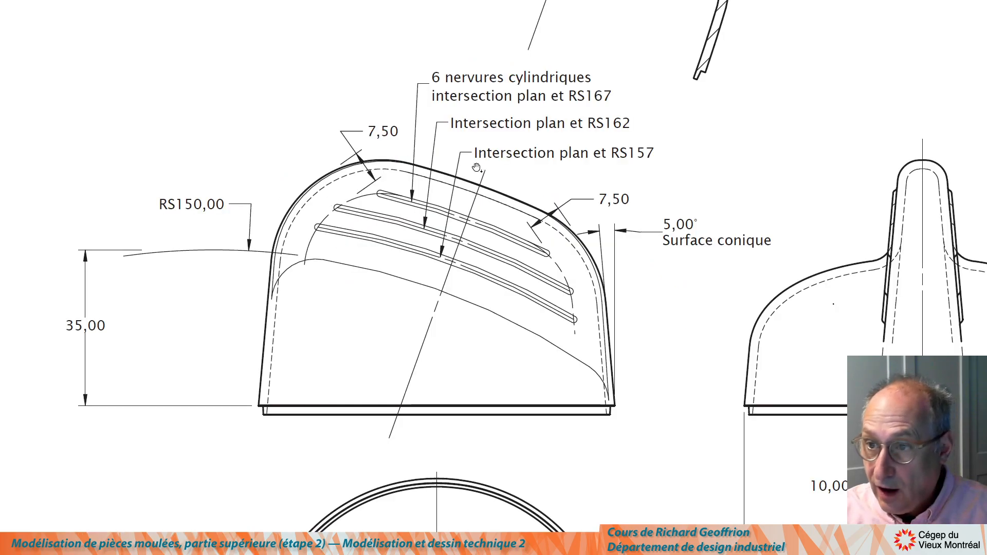
{"action": "key", "text": "alt+Tab"}
{"action": "left_click", "coordinate": [440, 233]}
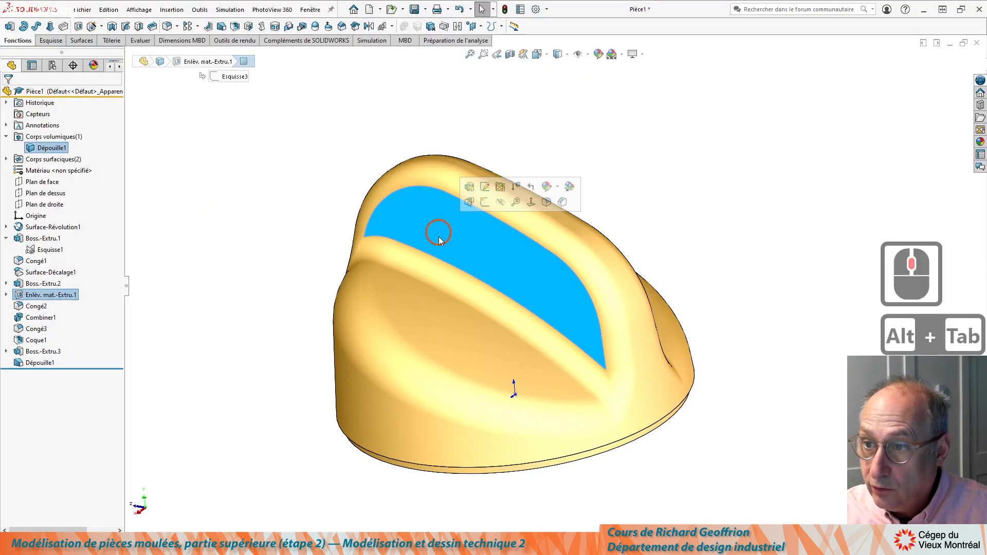
{"action": "middle_click_drag", "start_coordinate": [408, 227], "coordinate": [410, 201]}
{"action": "left_click", "coordinate": [319, 163]}
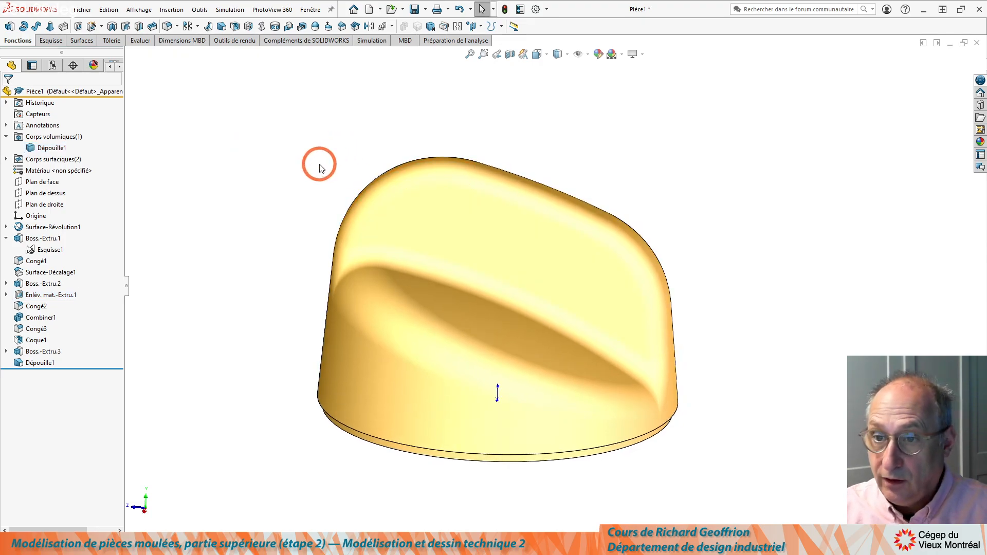
Start a new sketch on the right plane (Plan de droite) and leave the line tool without drawing
{"action": "left_click", "coordinate": [54, 205]}
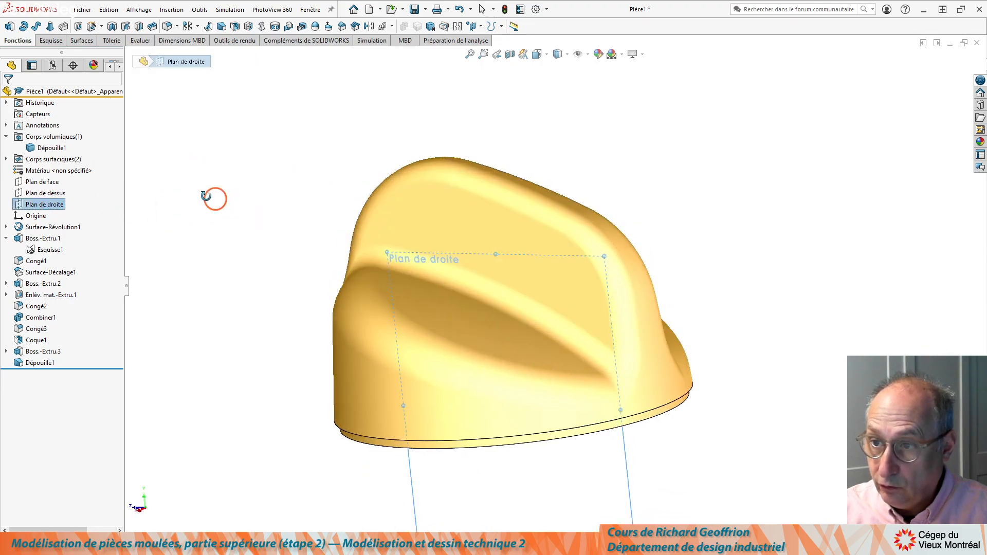
{"action": "key", "text": "l"}
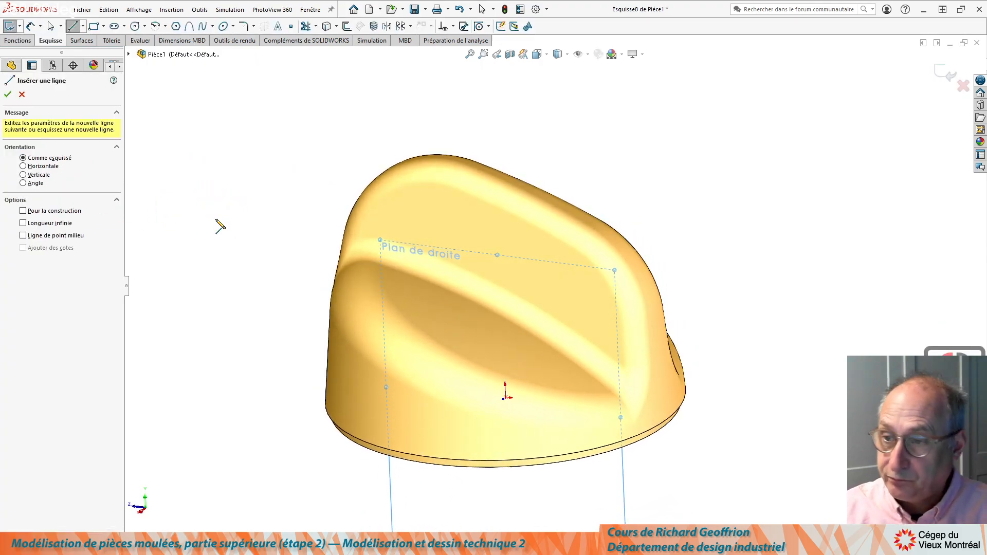
{"action": "mouse_move", "coordinate": [268, 211]}
{"action": "middle_mouse_down"}
{"action": "mouse_move", "coordinate": [286, 247]}
{"action": "mouse_move", "coordinate": [265, 209]}
{"action": "middle_mouse_up"}
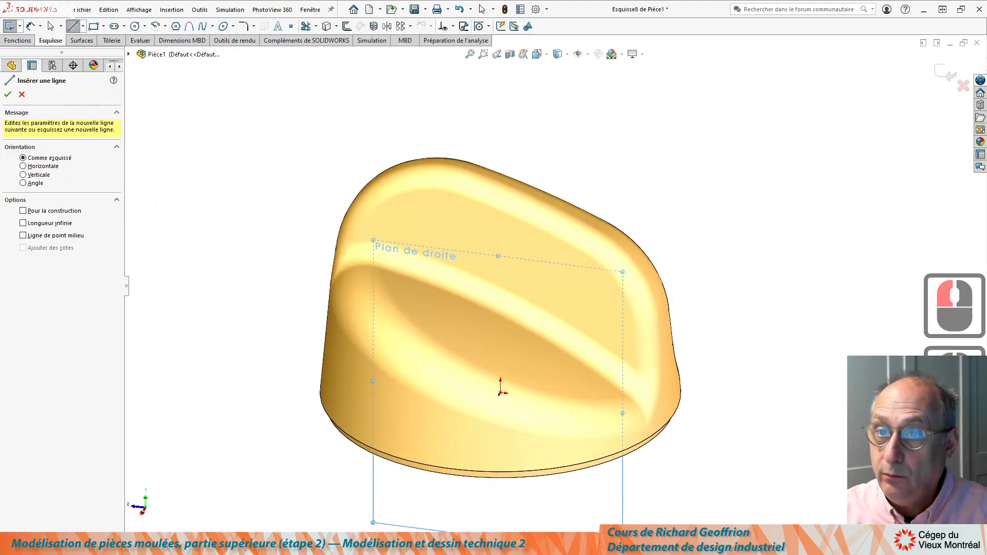
{"action": "left_click", "coordinate": [23, 94]}
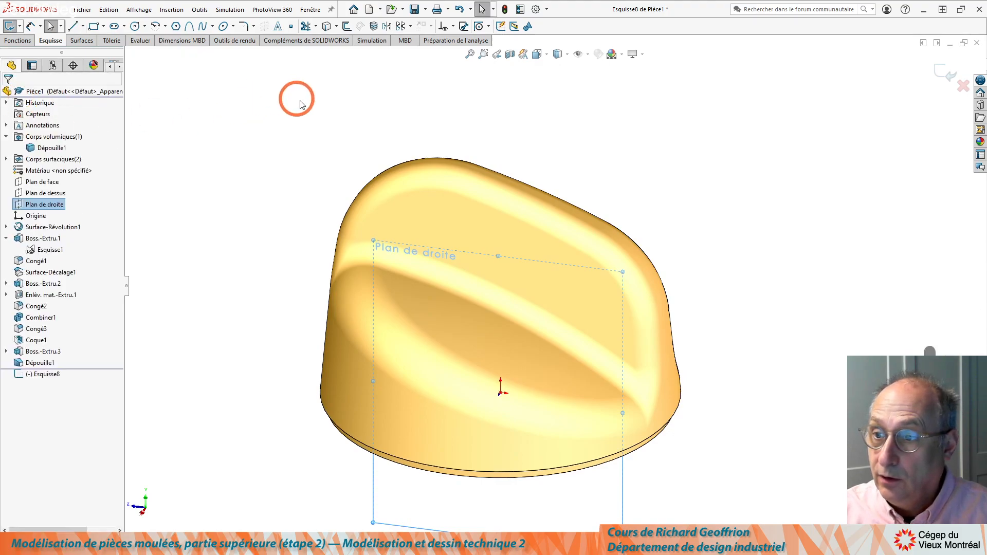
Offset the silhouette edge of the grip's higher rounded corner inward by 7.50 mm in the sketch
{"action": "middle_click_drag", "start_coordinate": [394, 154], "coordinate": [394, 185]}
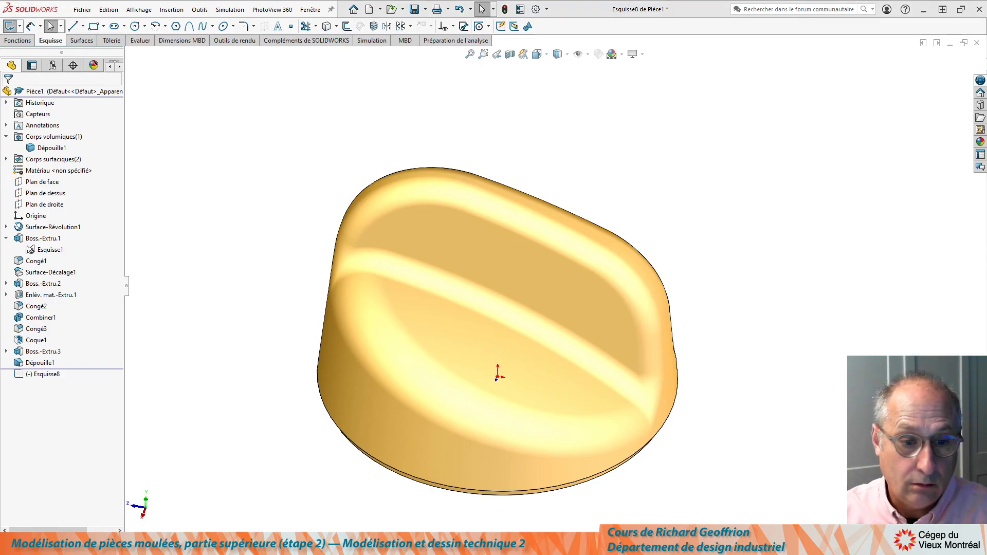
{"action": "left_click", "coordinate": [341, 31]}
{"action": "left_click", "coordinate": [506, 67]}
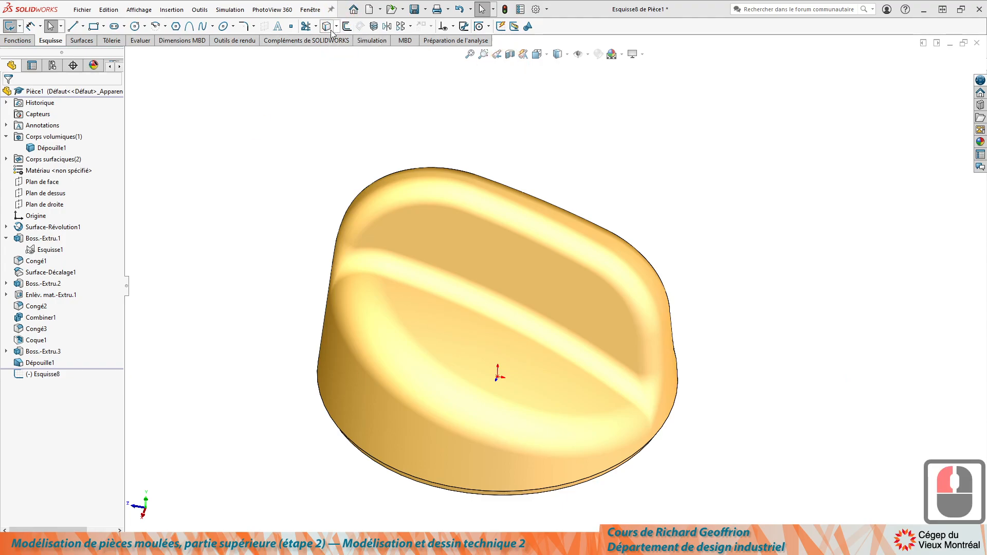
{"action": "middle_click_drag", "start_coordinate": [404, 139], "coordinate": [396, 193]}
{"action": "scroll", "coordinate": [381, 210], "scroll_direction": "down", "scroll_amount": 4}
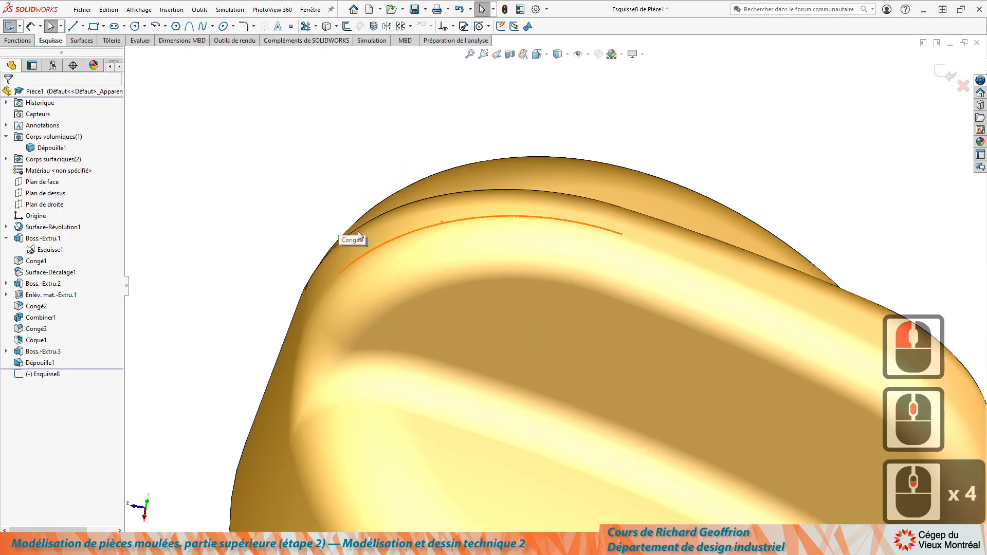
{"action": "left_click", "coordinate": [424, 221]}
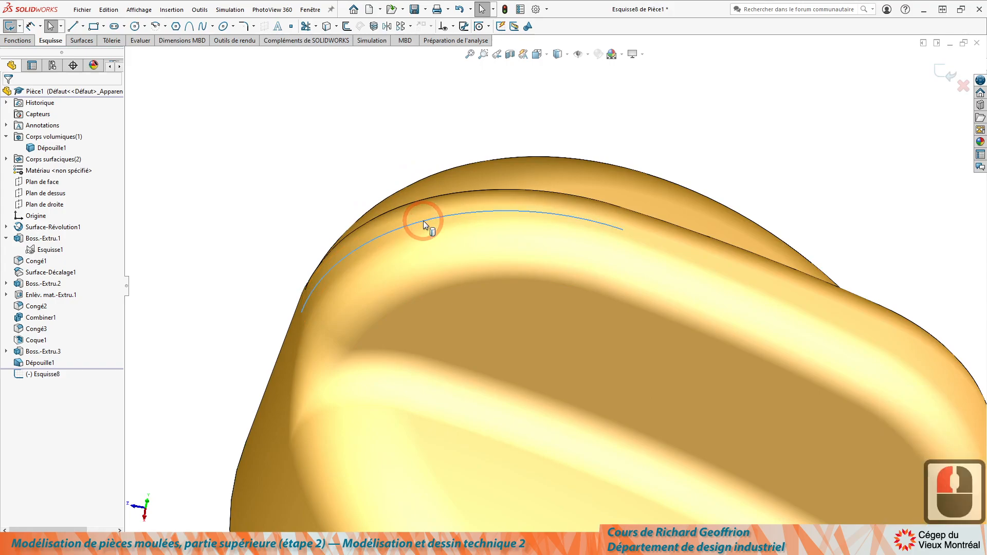
{"action": "scroll", "coordinate": [414, 210], "scroll_direction": "up", "scroll_amount": 2}
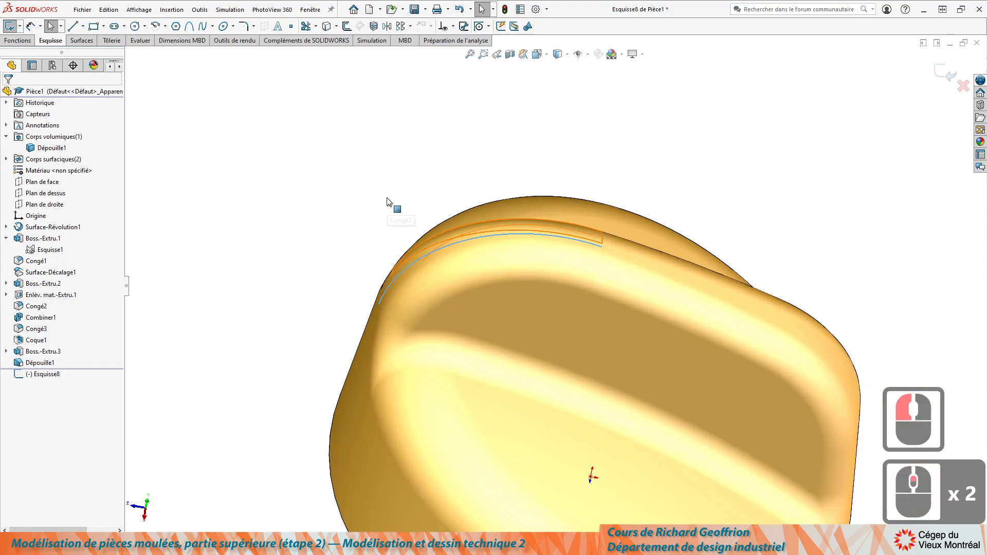
{"action": "scroll", "coordinate": [531, 207], "scroll_direction": "down", "scroll_amount": 1}
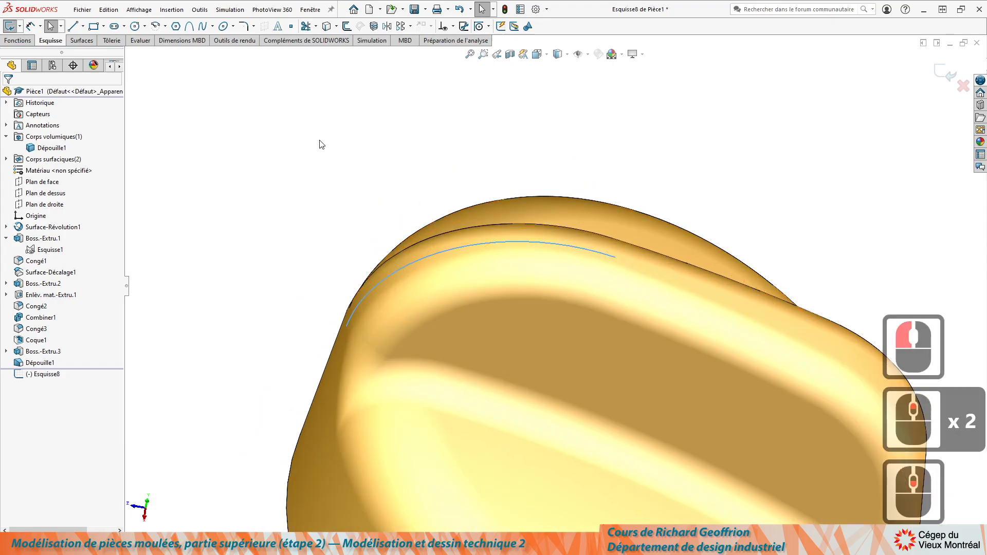
{"action": "left_click", "coordinate": [347, 26]}
{"action": "left_click", "coordinate": [183, 213]}
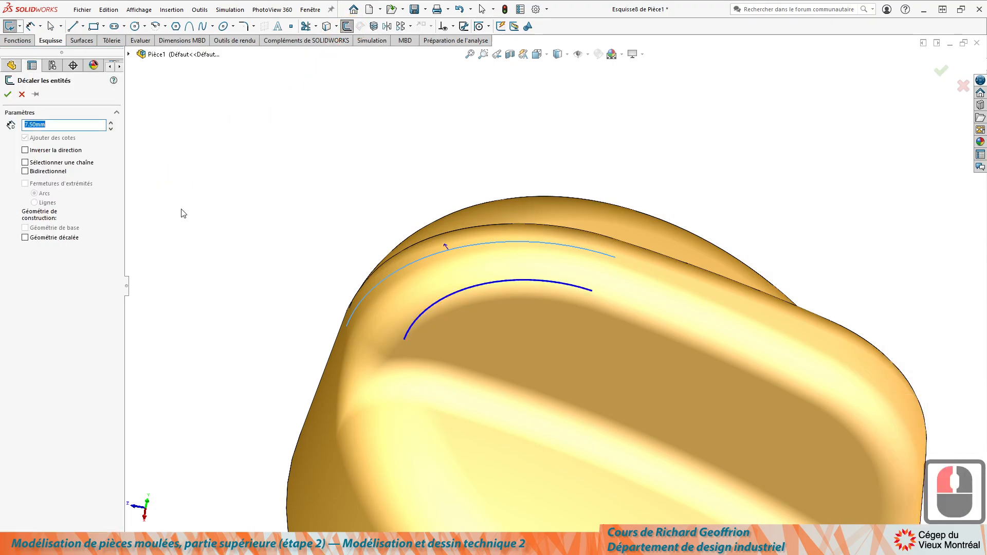
{"action": "key", "text": "Return"}
Try to offset the silhouette edge of the grip's lower rounded corner by 7.50 mm
{"action": "scroll", "coordinate": [580, 322], "scroll_direction": "up", "scroll_amount": 5}
{"action": "scroll", "coordinate": [580, 322], "scroll_direction": "down", "scroll_amount": 1}
{"action": "mouse_move", "coordinate": [580, 321]}
{"action": "middle_mouse_down"}
{"action": "mouse_move", "coordinate": [561, 299]}
{"action": "mouse_move", "coordinate": [581, 314]}
{"action": "middle_mouse_up"}
{"action": "scroll", "coordinate": [632, 339], "scroll_direction": "up", "scroll_amount": 1}
{"action": "scroll", "coordinate": [848, 395], "scroll_direction": "down", "scroll_amount": 3}
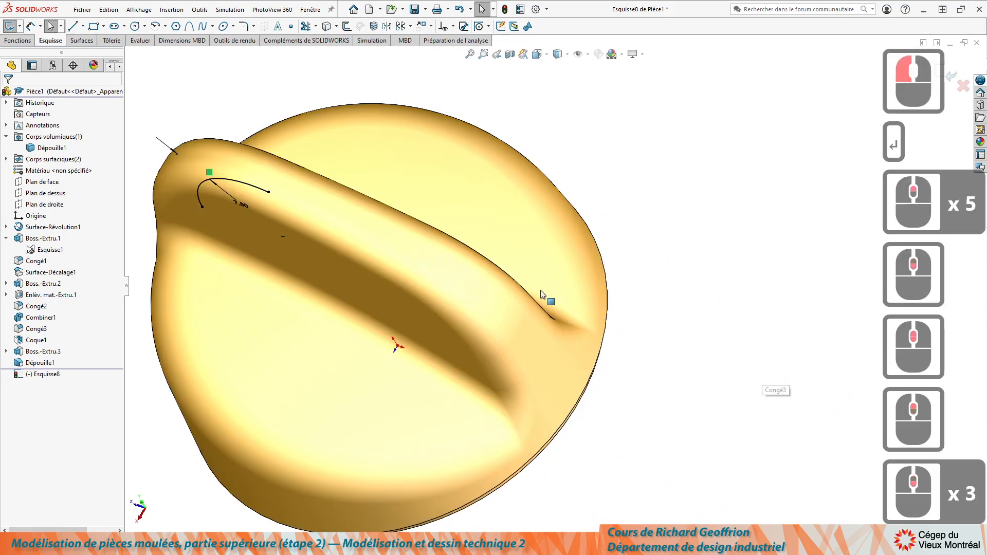
{"action": "left_click", "coordinate": [483, 296]}
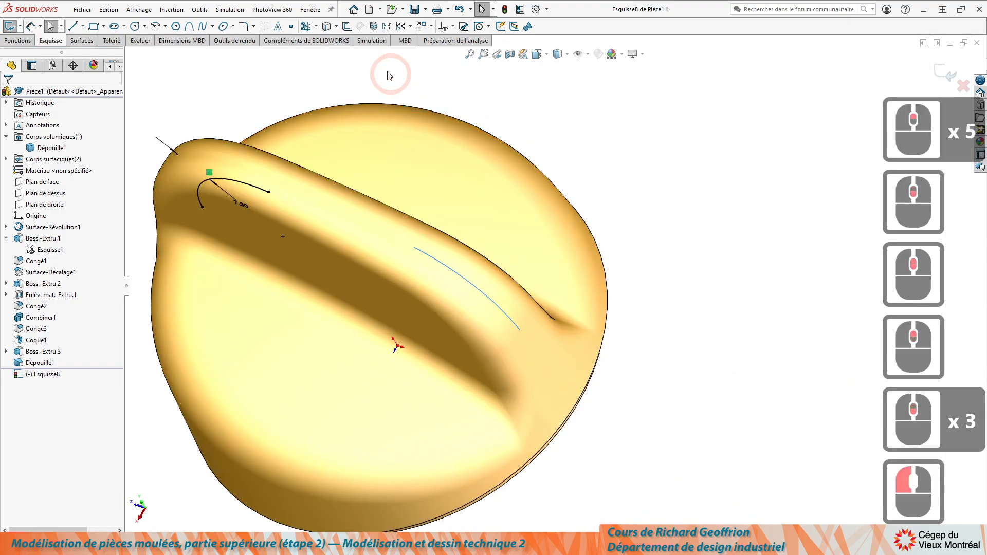
{"action": "left_click", "coordinate": [348, 28]}
{"action": "middle_click_drag", "start_coordinate": [329, 252], "coordinate": [379, 227]}
{"action": "left_click", "coordinate": [25, 150]}
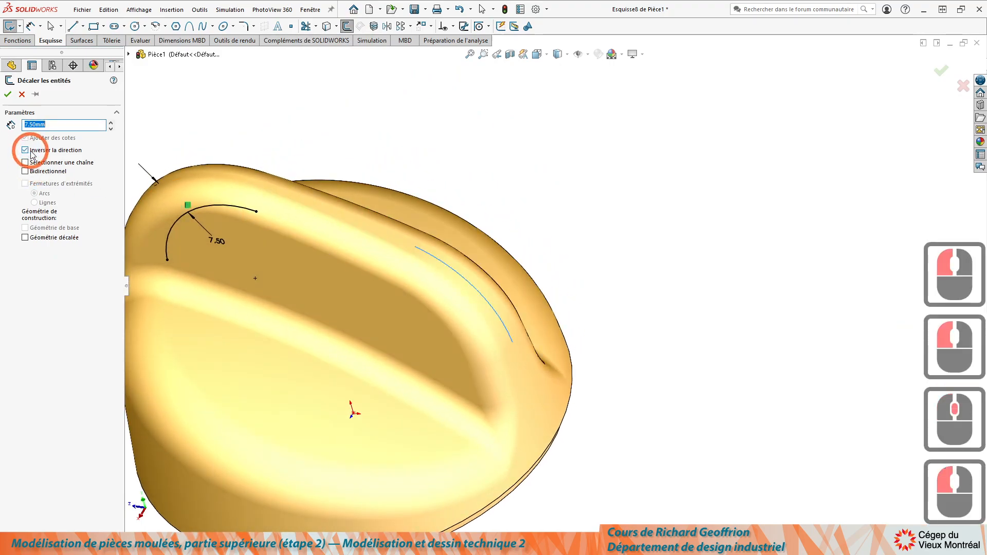
{"action": "left_click", "coordinate": [25, 150]}
{"action": "left_click", "coordinate": [11, 98]}
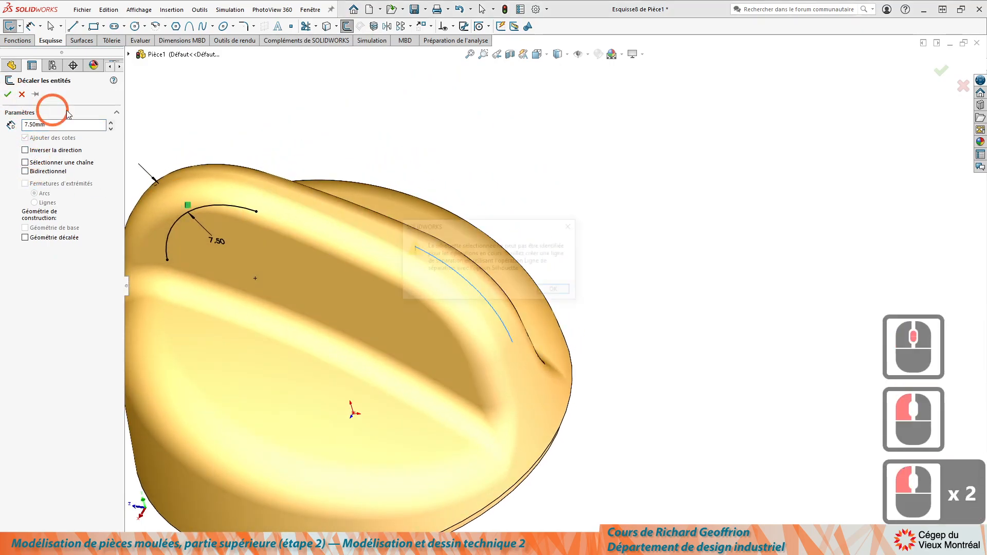
{"action": "left_click", "coordinate": [562, 291]}
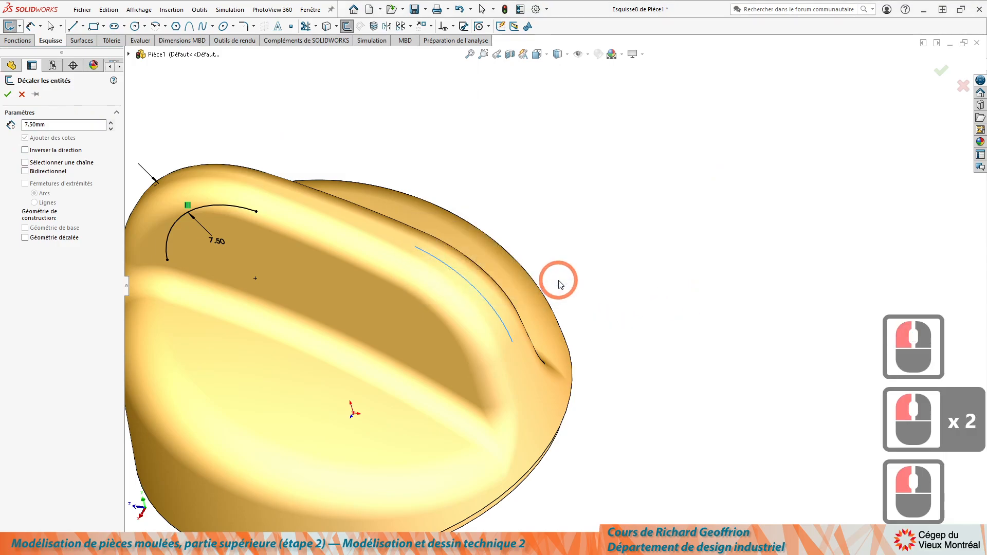
{"action": "left_click", "coordinate": [21, 94]}
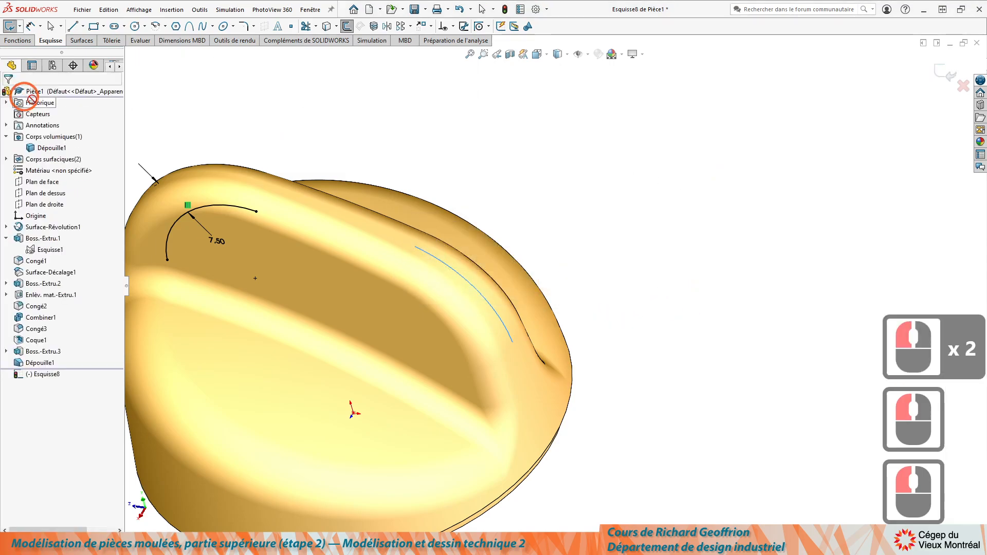
{"action": "left_click", "coordinate": [585, 252]}
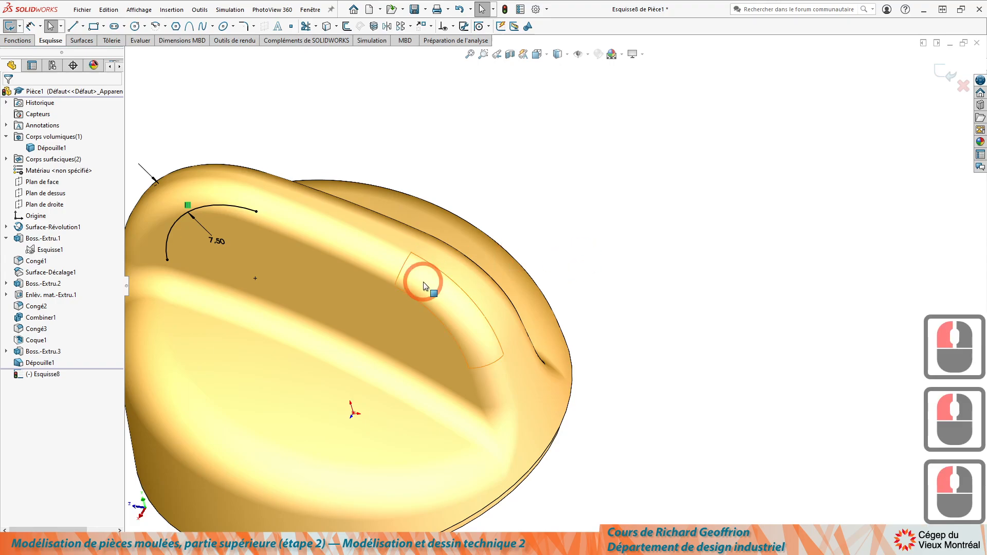
Create an intersection curve between the sketch plane and the fillet face at the grip's lower rounded corner
{"action": "left_click", "coordinate": [462, 288]}
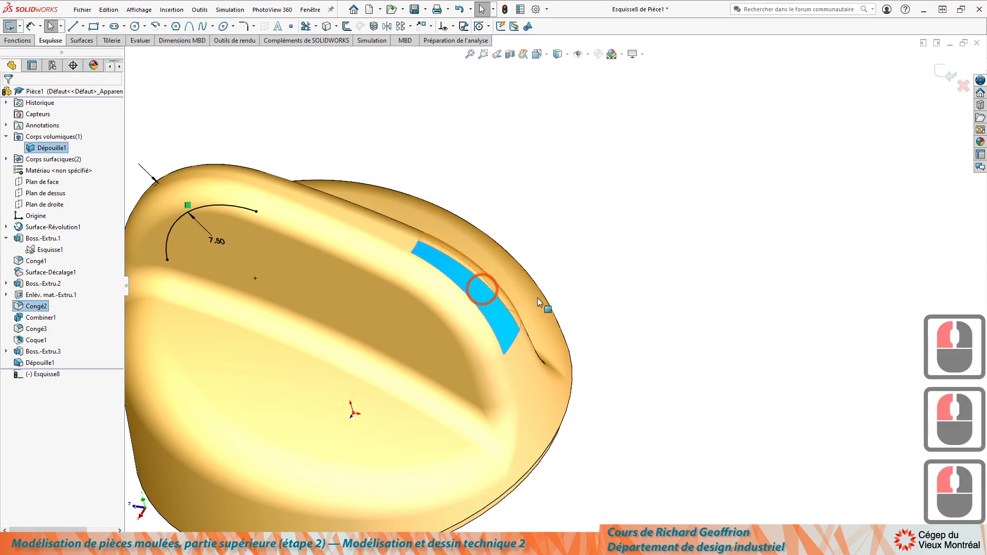
{"action": "scroll", "coordinate": [591, 264], "scroll_direction": "up", "scroll_amount": 3}
{"action": "scroll", "coordinate": [514, 273], "scroll_direction": "down", "scroll_amount": 2}
{"action": "scroll", "coordinate": [506, 278], "scroll_direction": "up", "scroll_amount": 2}
{"action": "scroll", "coordinate": [505, 280], "scroll_direction": "down", "scroll_amount": 1}
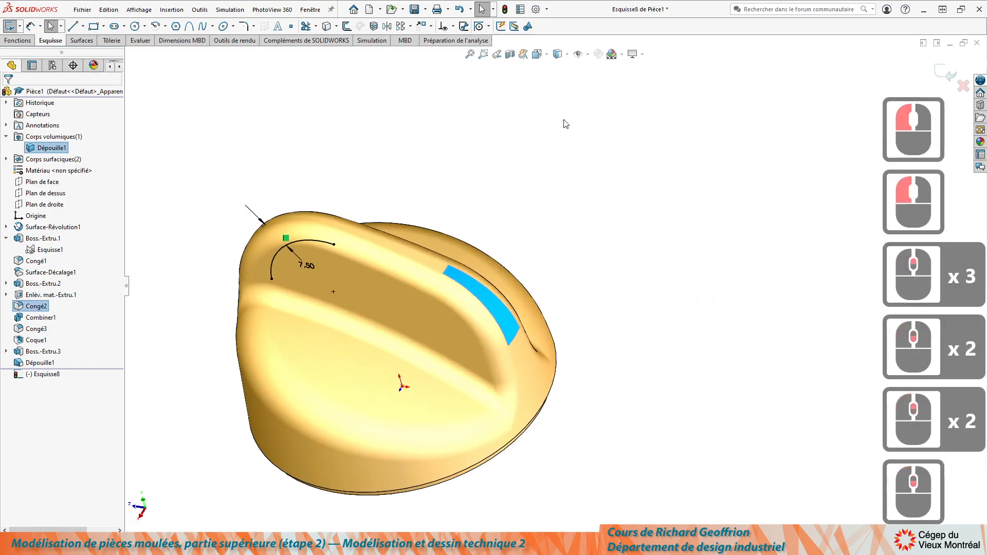
{"action": "left_click", "coordinate": [337, 27]}
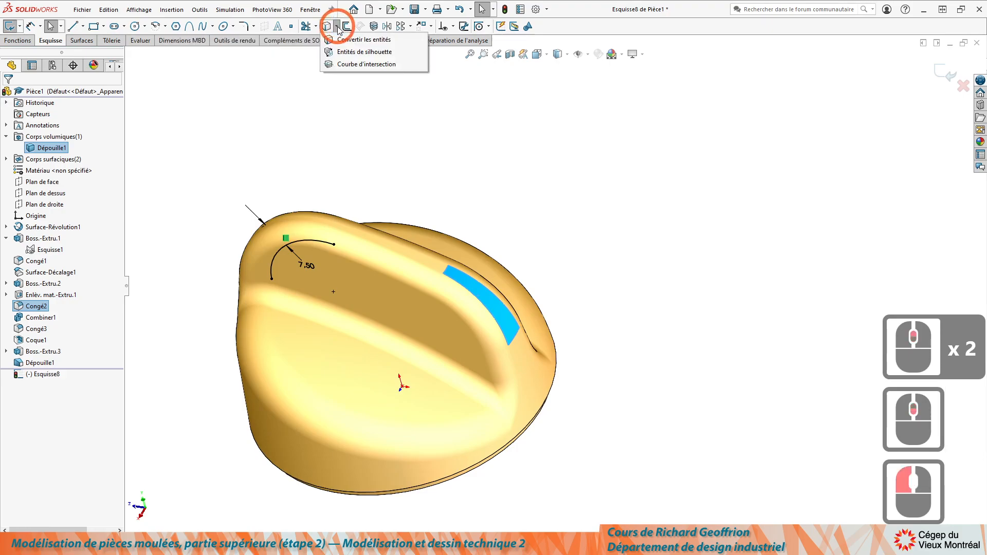
{"action": "left_click", "coordinate": [346, 64]}
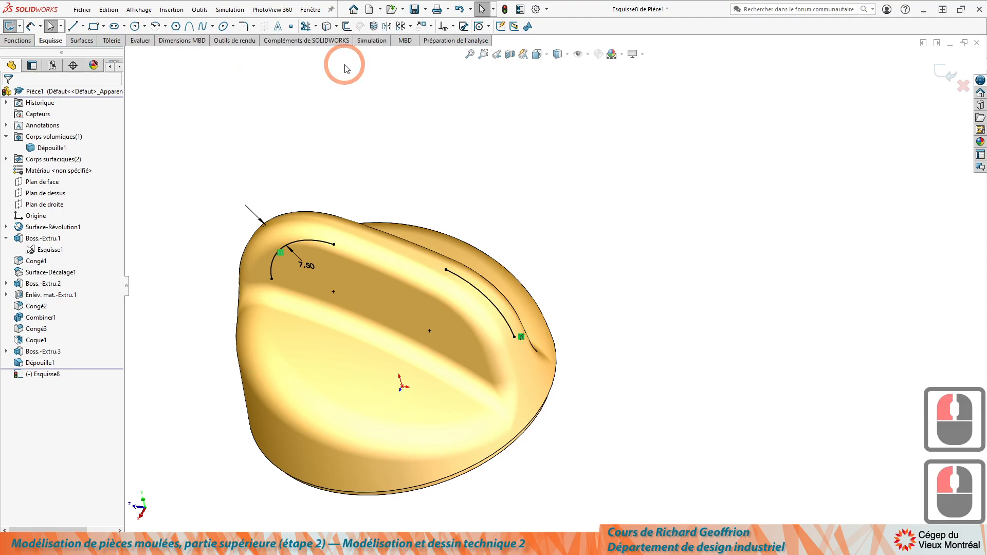
Offset the intersection arc at the lower rounded corner by 7.50 mm, reversing the direction toward the grip's inside
{"action": "scroll", "coordinate": [468, 344], "scroll_direction": "down", "scroll_amount": 2}
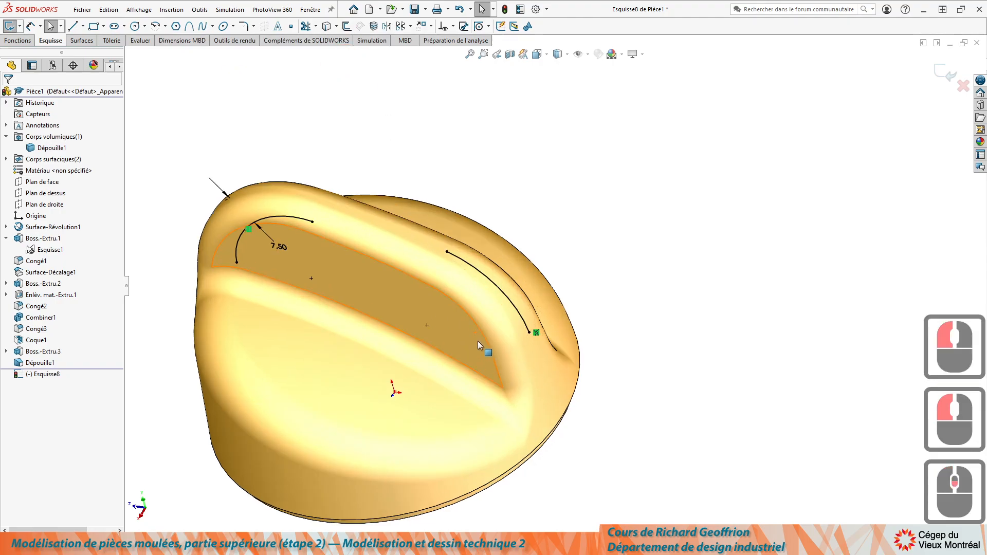
{"action": "middle_click_drag", "start_coordinate": [595, 248], "coordinate": [654, 202]}
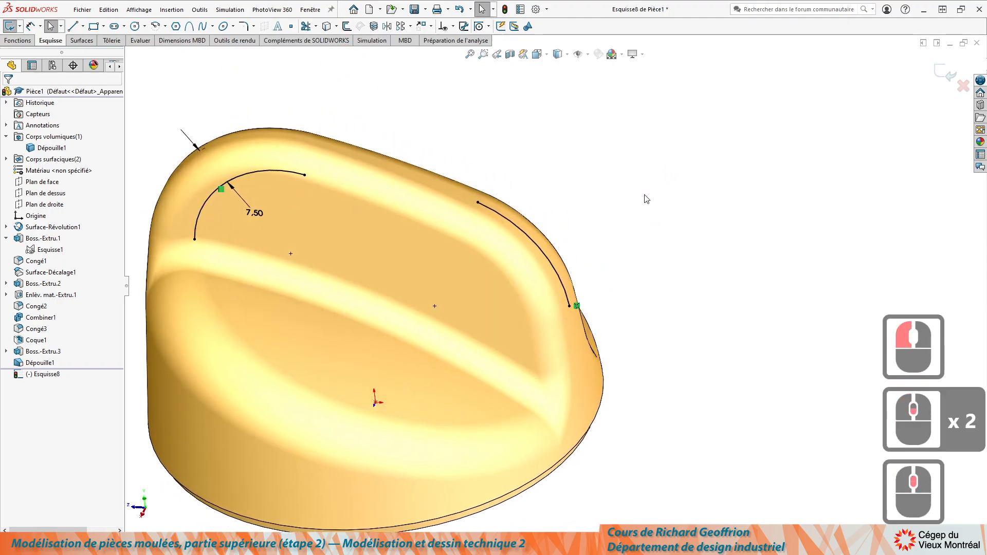
{"action": "key", "text": "Escape"}
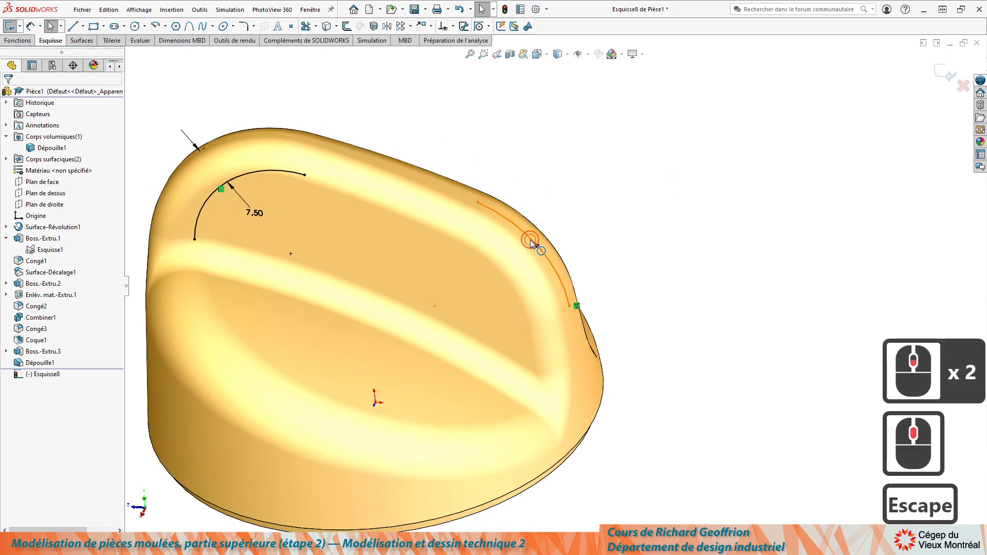
{"action": "left_click", "coordinate": [529, 240]}
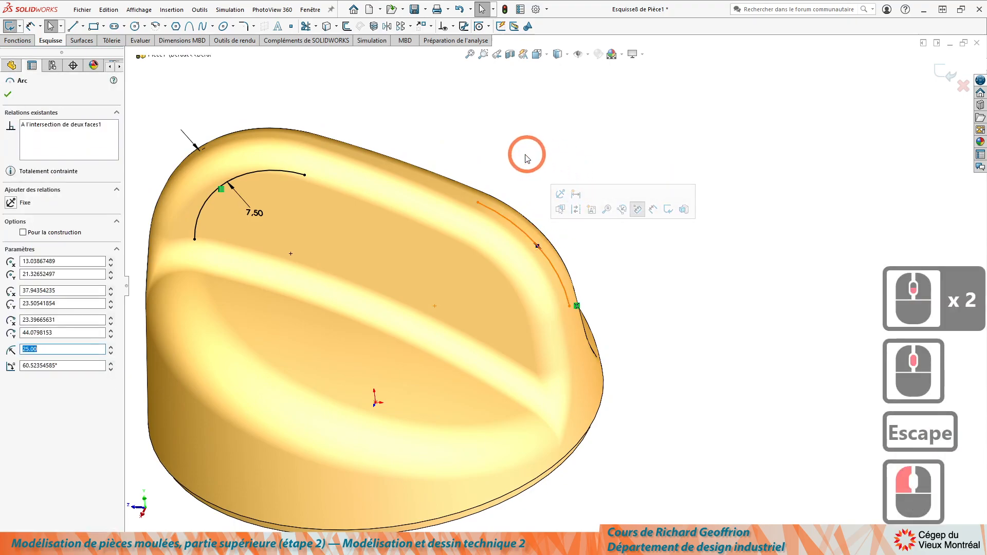
{"action": "left_click", "coordinate": [347, 26]}
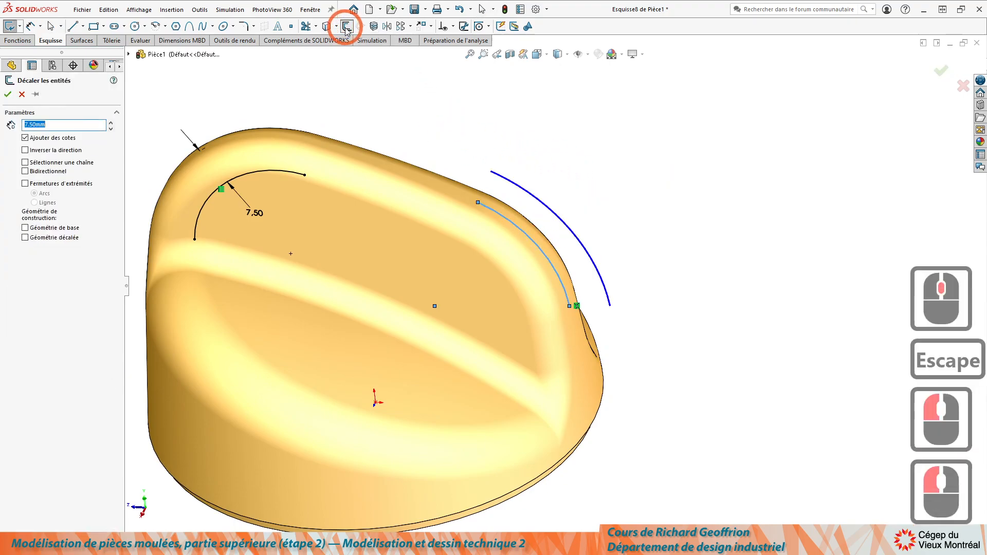
{"action": "left_click", "coordinate": [27, 149]}
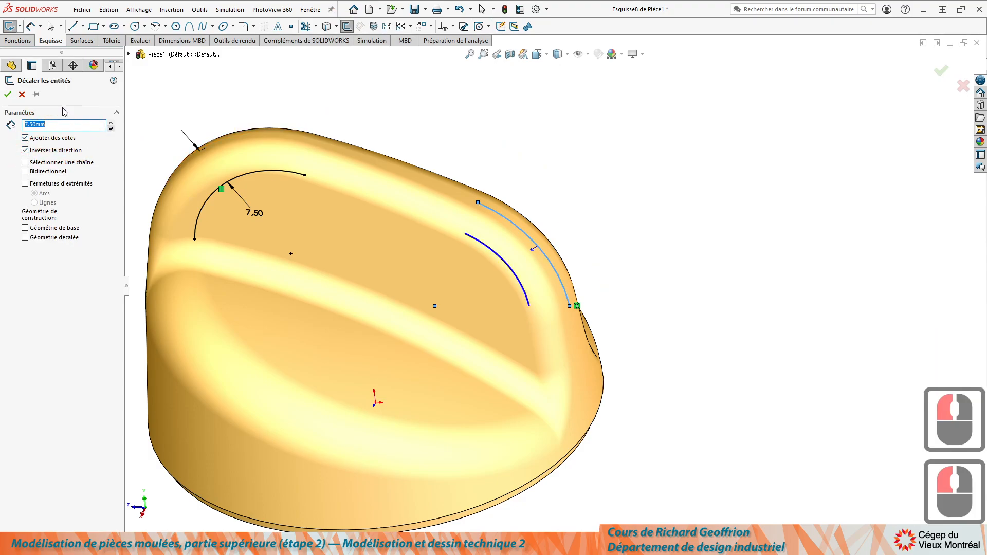
{"action": "left_click", "coordinate": [9, 94]}
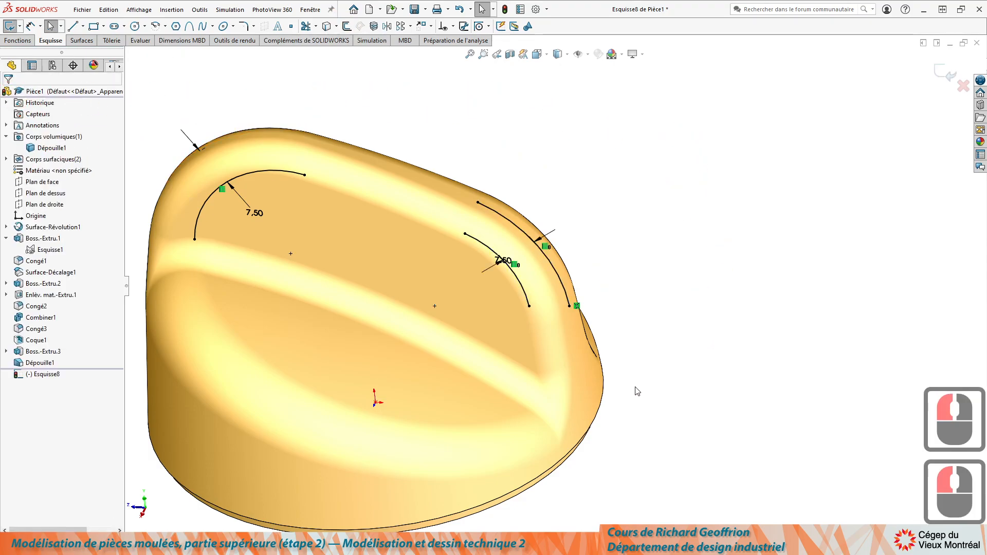
Offset the straight conical-side edge below the grip's lower rounded corner by 7.50 mm, reversing the direction toward the inside
{"action": "left_click", "coordinate": [585, 370]}
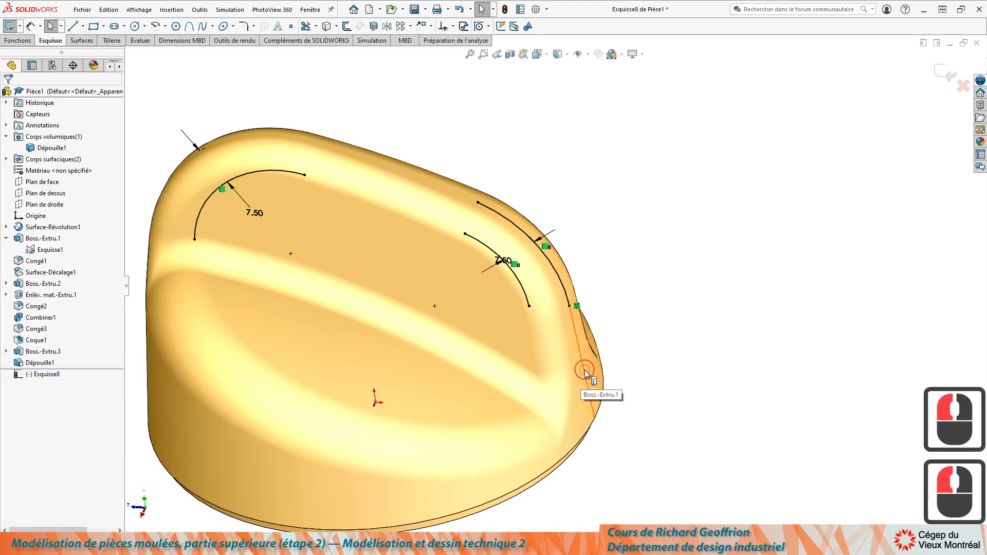
{"action": "left_click", "coordinate": [348, 28]}
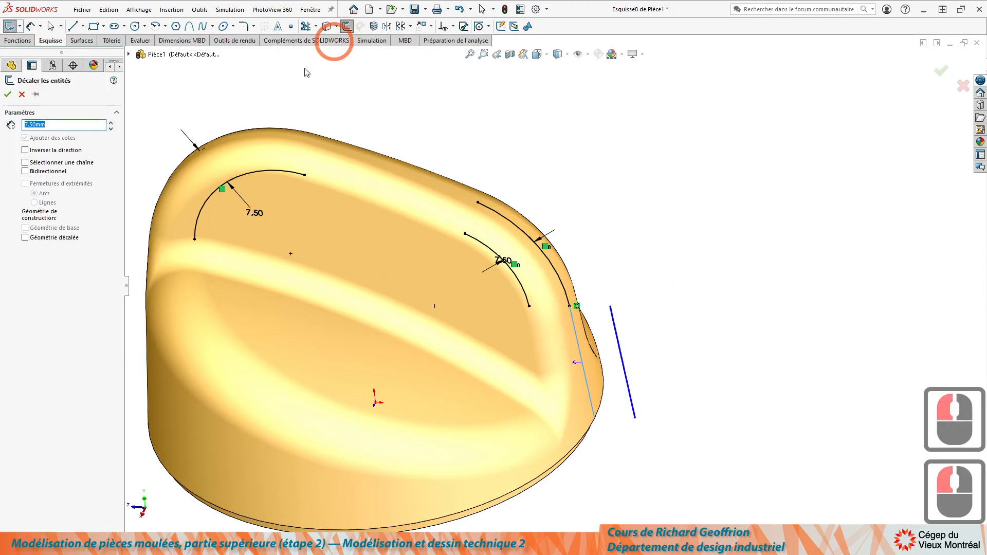
{"action": "left_click", "coordinate": [25, 150]}
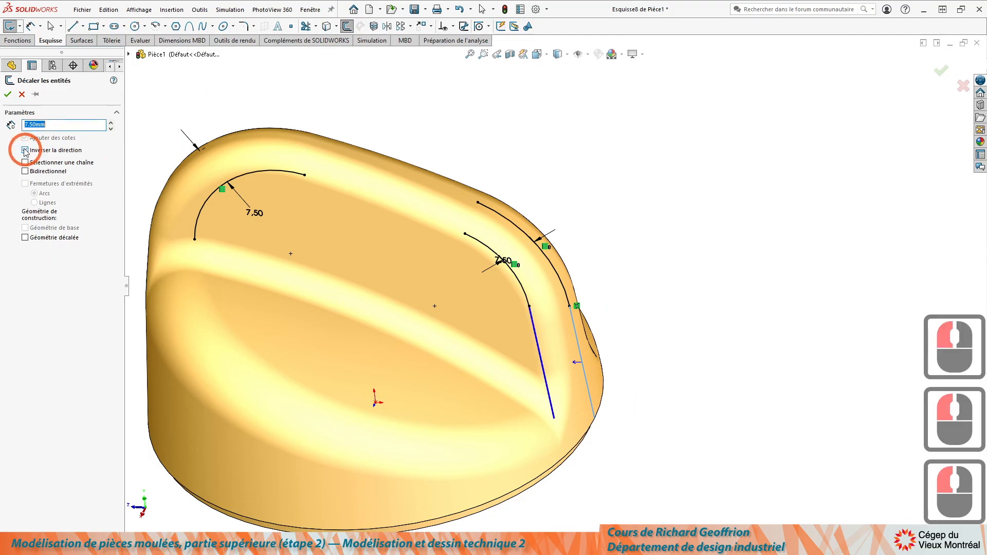
{"action": "left_click", "coordinate": [8, 95]}
{"action": "left_click", "coordinate": [678, 230]}
{"action": "middle_click_drag", "start_coordinate": [676, 250], "coordinate": [630, 300]}
{"action": "scroll", "coordinate": [614, 315], "scroll_direction": "up", "scroll_amount": 2}
{"action": "scroll", "coordinate": [594, 327], "scroll_direction": "down", "scroll_amount": 1}
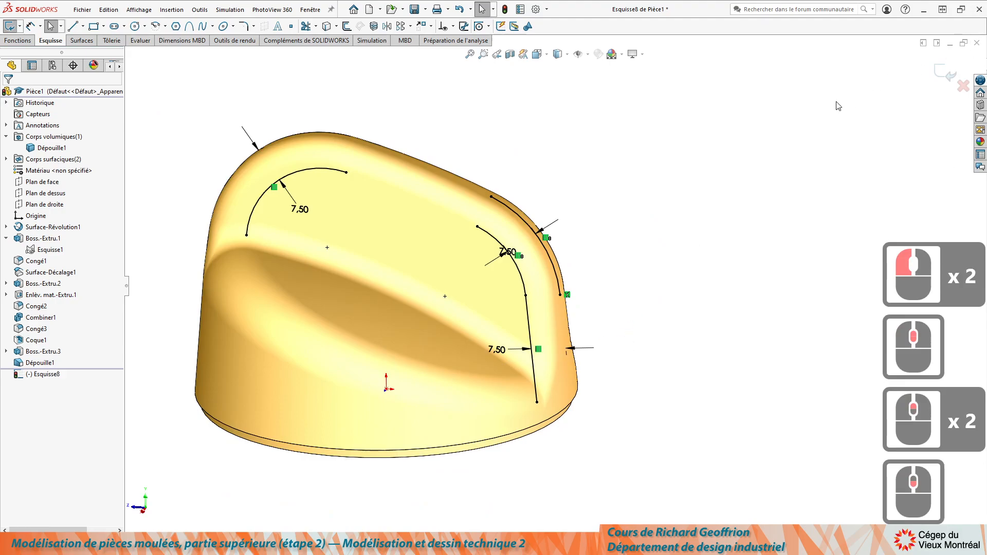
{"action": "middle_click_drag", "start_coordinate": [671, 189], "coordinate": [672, 214]}
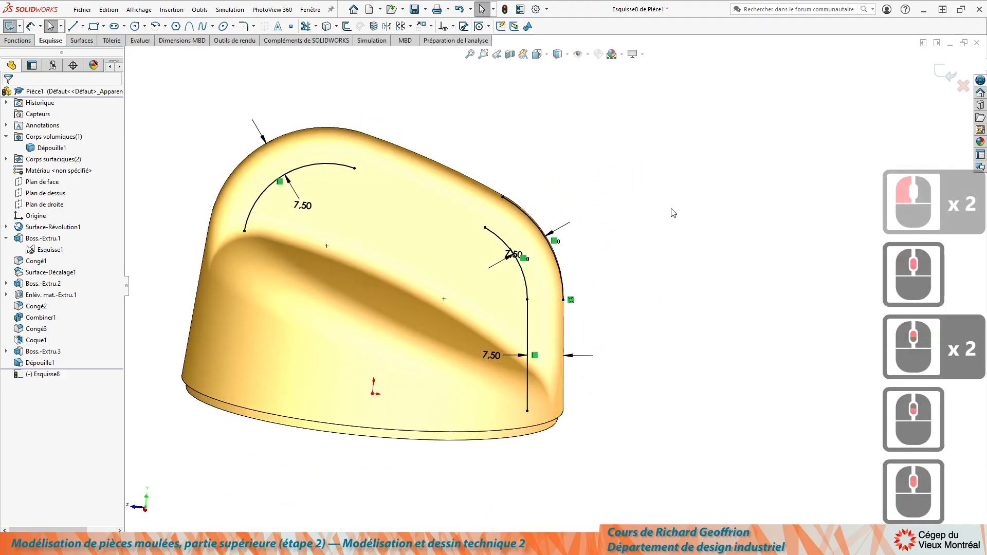
Switch to the technical drawing and examine the 7.50 mm boundaries and spherical radii specified for the six cylindrical ribs
{"action": "key", "text": "alt+Tab"}
{"action": "key", "text": "alt+Tab"}
{"action": "key", "text": "alt+Tab"}
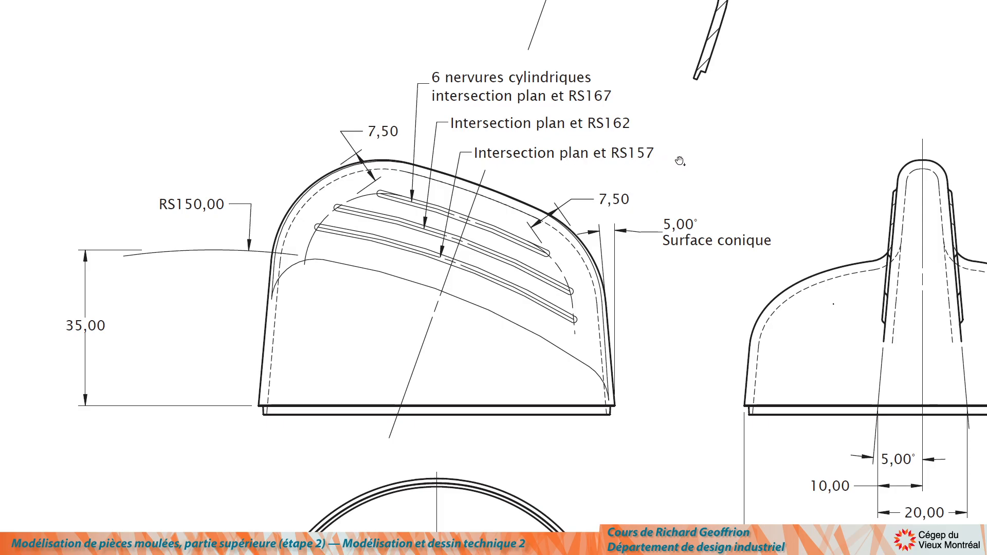
{"action": "scroll", "coordinate": [680, 161], "scroll_direction": "up", "scroll_amount": 3}
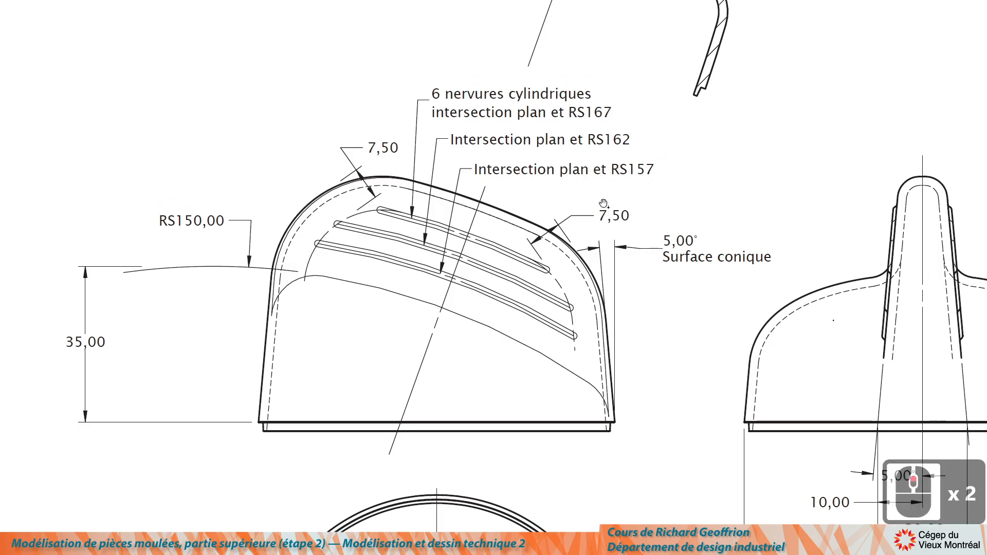
{"action": "scroll", "coordinate": [584, 192], "scroll_direction": "down", "scroll_amount": 3}
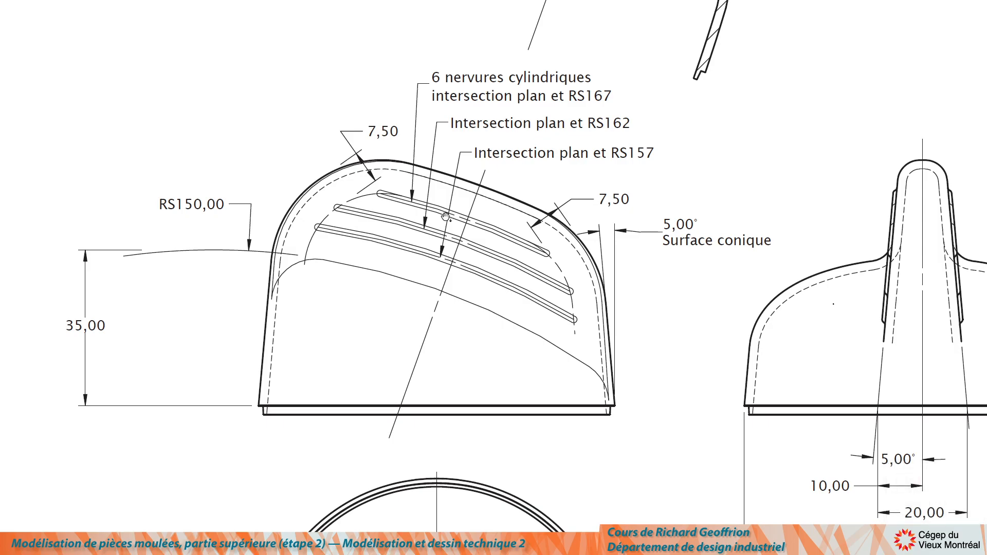
{"action": "scroll", "coordinate": [440, 217], "scroll_direction": "down", "scroll_amount": 3}
{"action": "key", "text": "alt+Tab"}
{"action": "key", "text": "alt+Tab"}
{"action": "key", "text": "alt+Tab"}
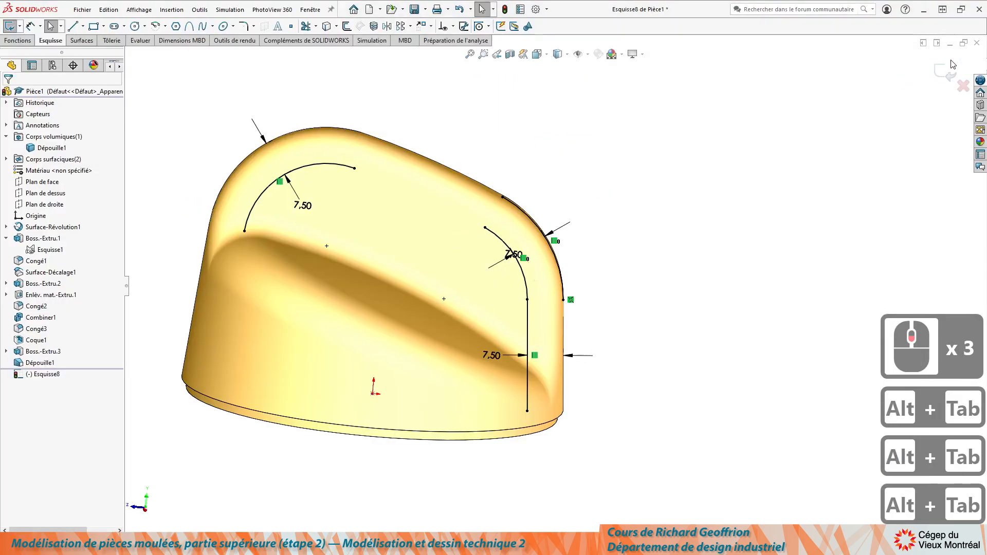
Close the sketch containing the 7.50 mm boundary curves, keeping it
{"action": "left_click", "coordinate": [942, 76]}
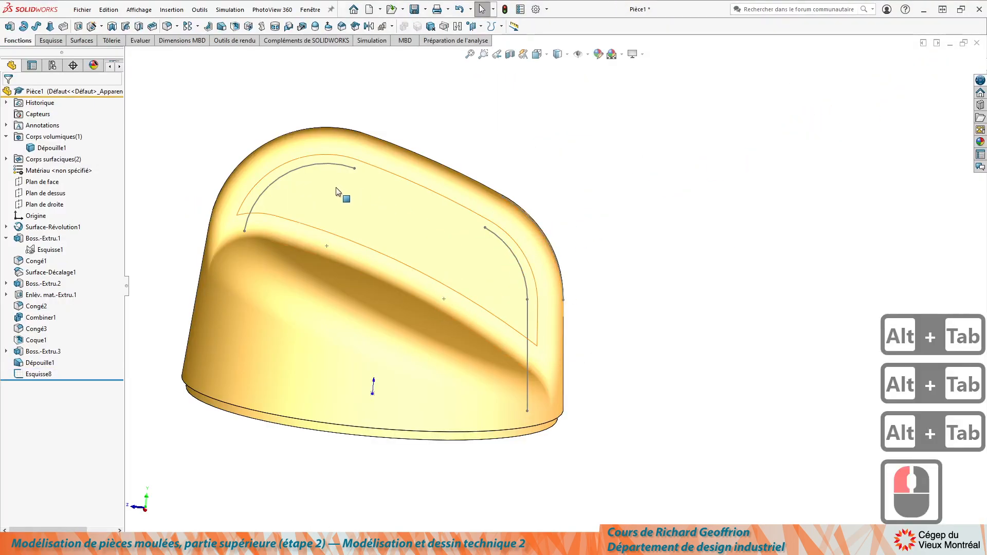
{"action": "middle_click_drag", "start_coordinate": [435, 260], "coordinate": [369, 285]}
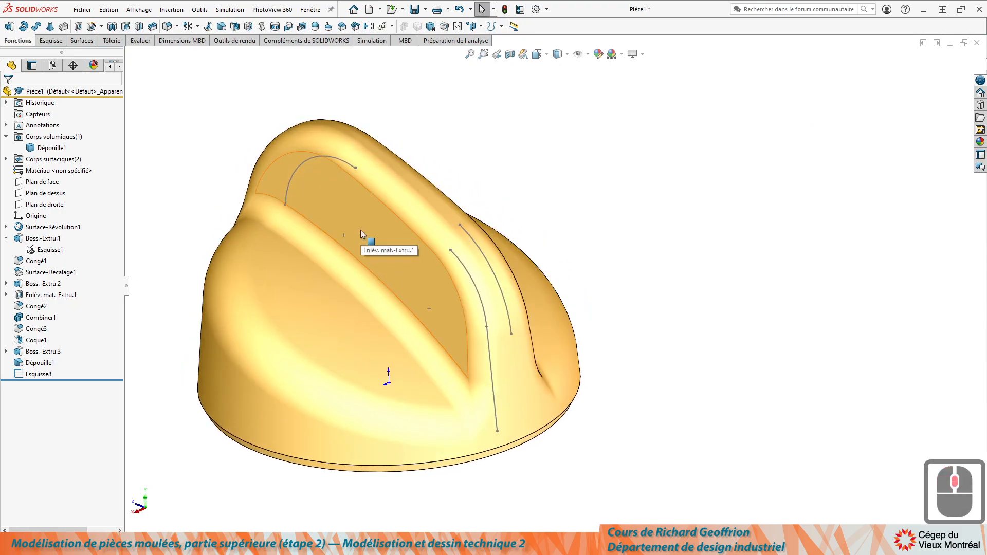
{"action": "scroll", "coordinate": [386, 289], "scroll_direction": "down", "scroll_amount": 1}
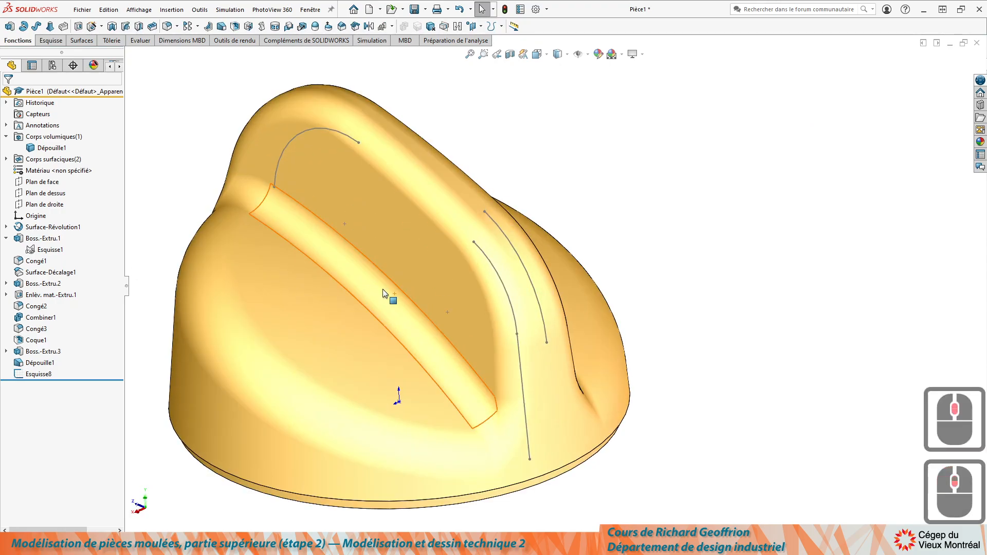
{"action": "scroll", "coordinate": [394, 286], "scroll_direction": "up", "scroll_amount": 2}
{"action": "scroll", "coordinate": [395, 284], "scroll_direction": "down", "scroll_amount": 2}
Check the rib radii in the drawing and offset the revolved surface Surface-Révolution1 by 7 mm, flipped to the upper side
{"action": "key", "text": "alt+Tab"}
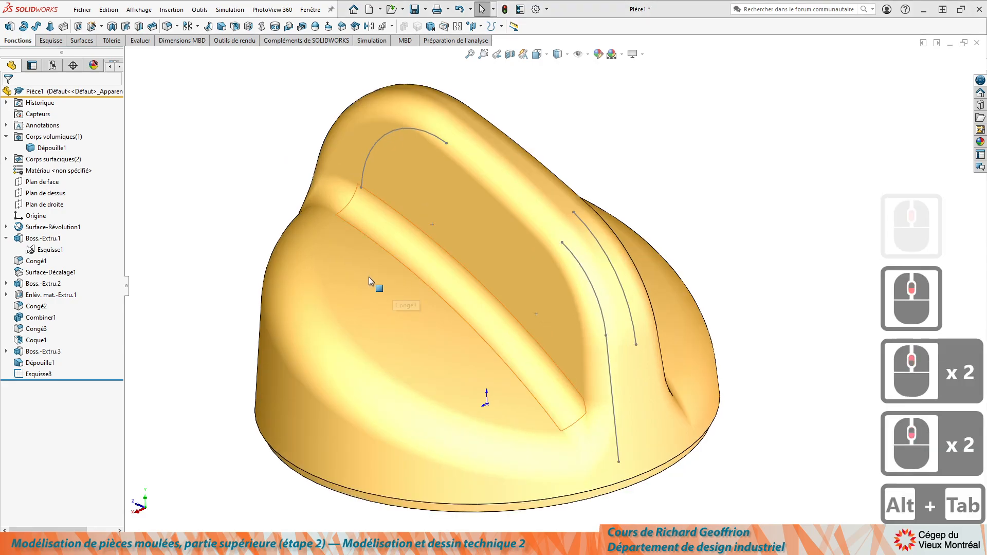
{"action": "key", "text": "alt+Tab"}
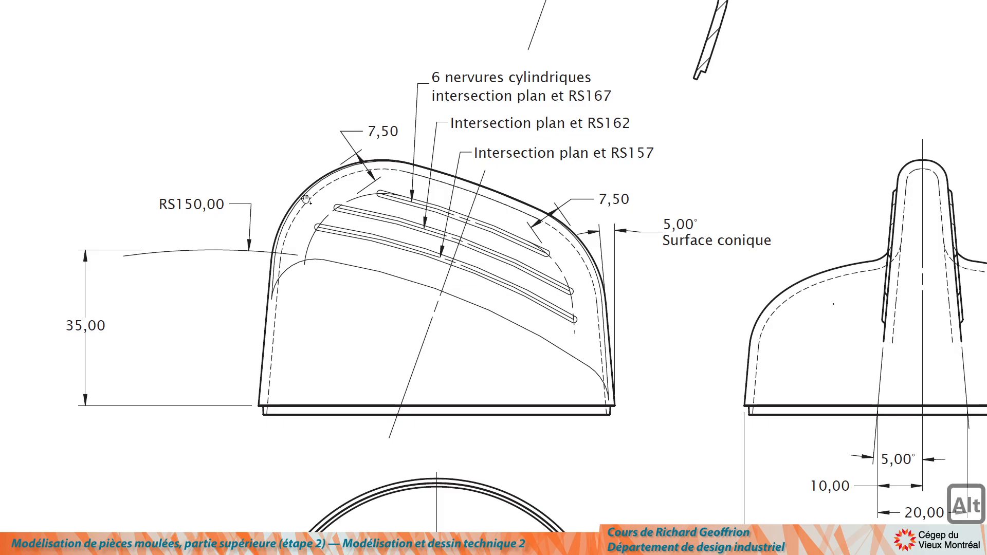
{"action": "key", "text": "alt+Tab"}
{"action": "scroll", "coordinate": [516, 216], "scroll_direction": "up", "scroll_amount": 3}
{"action": "scroll", "coordinate": [516, 216], "scroll_direction": "down", "scroll_amount": 1}
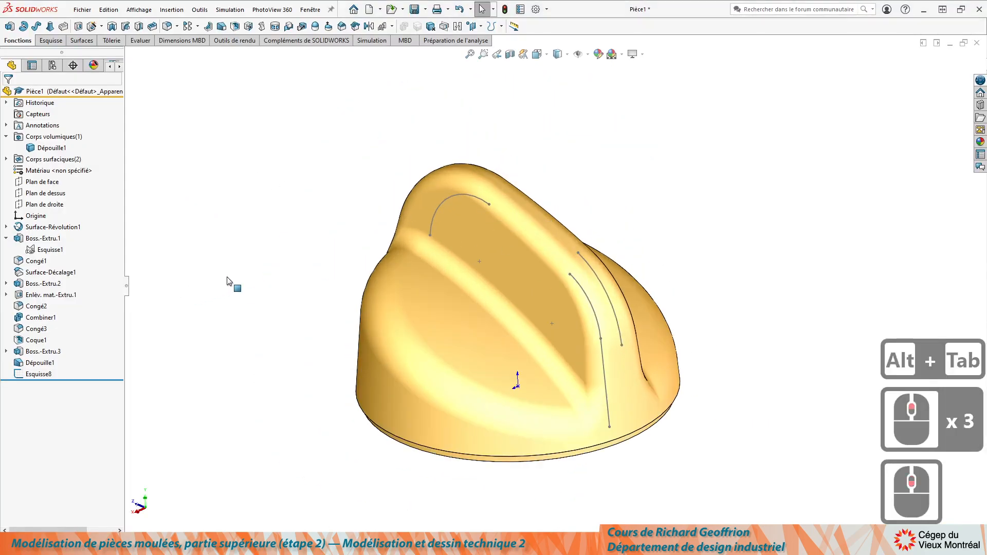
{"action": "left_click", "coordinate": [78, 228]}
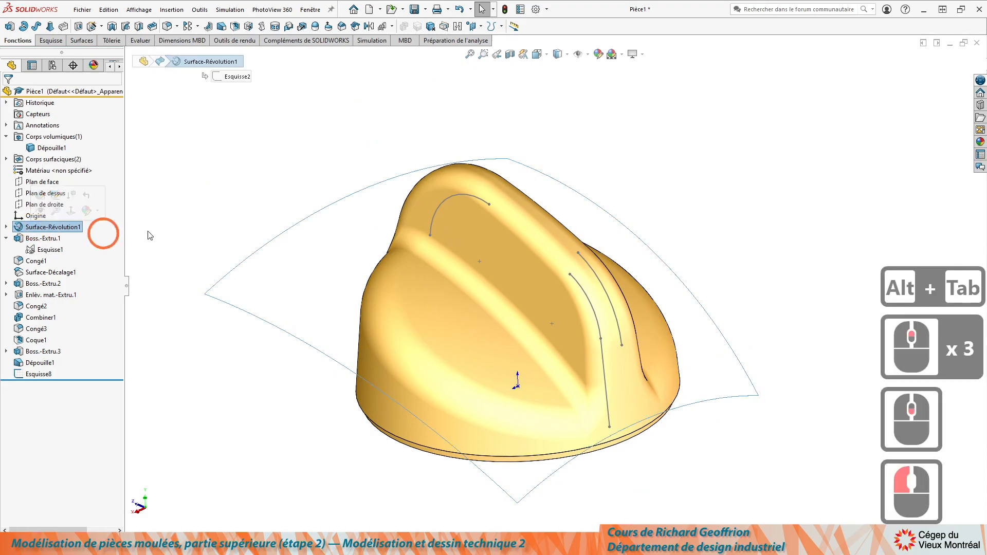
{"action": "left_click", "coordinate": [81, 40]}
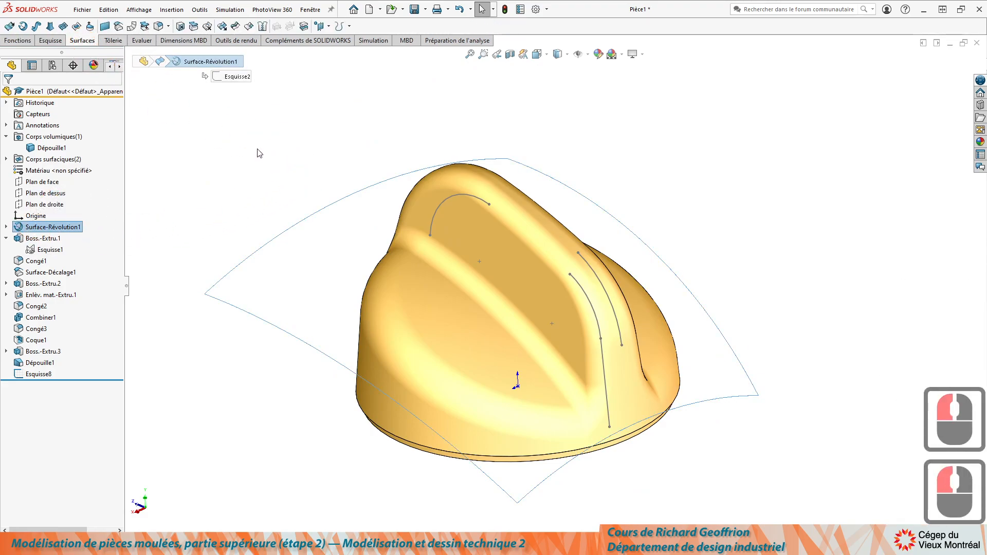
{"action": "left_click", "coordinate": [118, 27]}
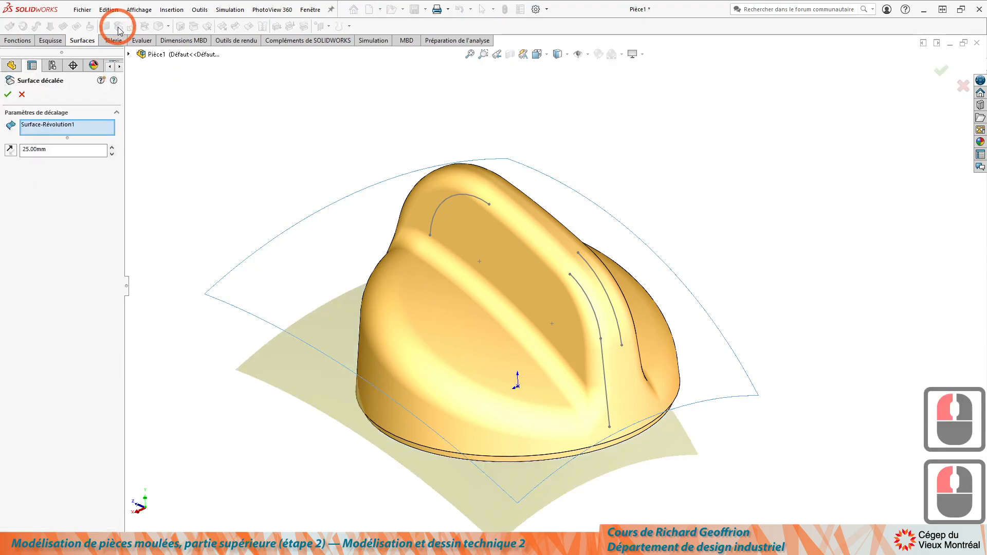
{"action": "double_click", "coordinate": [62, 150]}
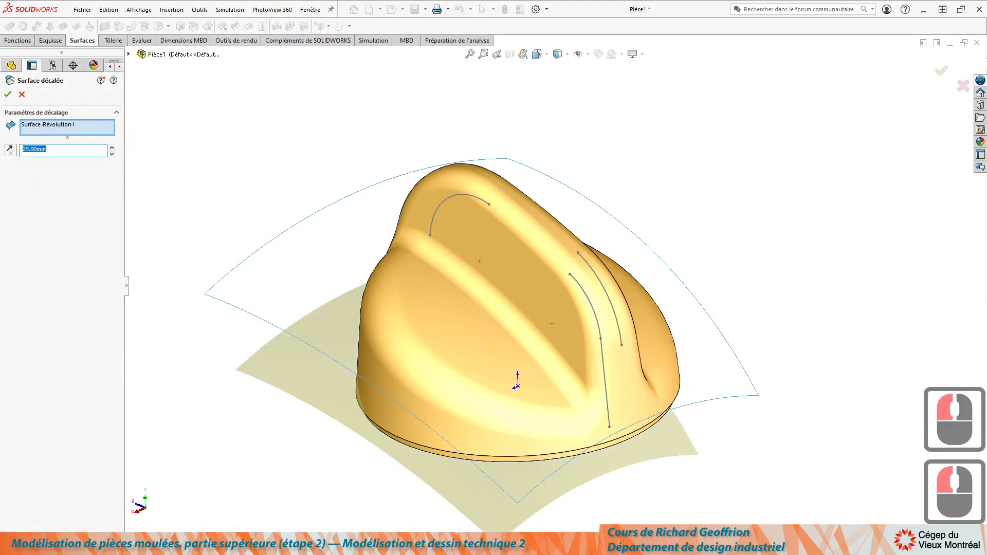
{"action": "type", "text": "7"}
{"action": "key", "text": "Tab"}
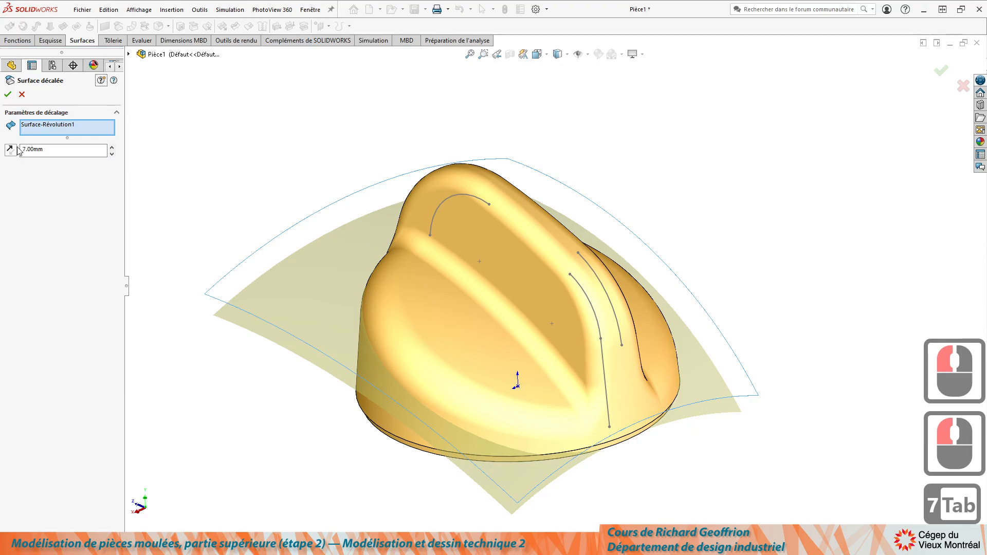
{"action": "left_click", "coordinate": [10, 149]}
{"action": "key", "text": "Return"}
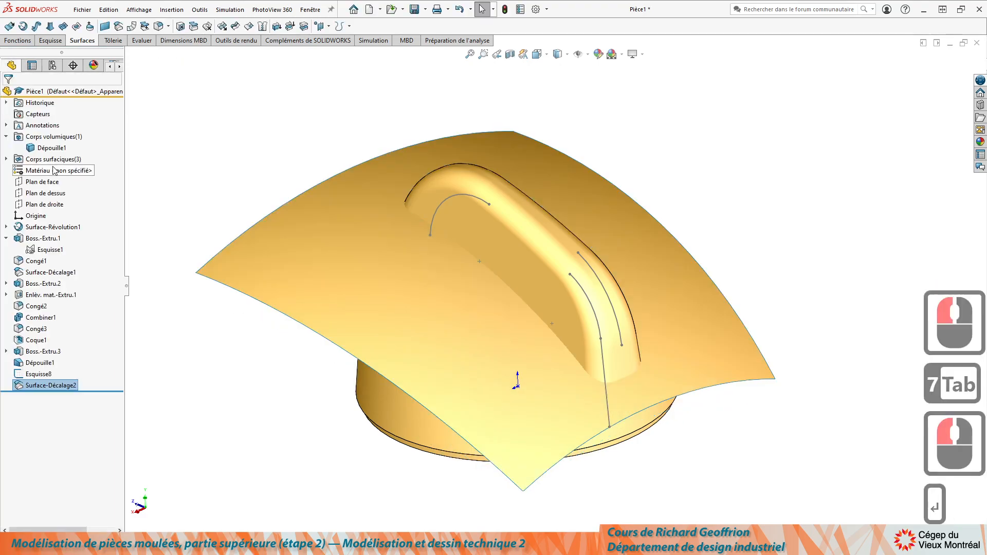
Offset the new 7 mm offset surface by 5 mm, flipping the direction upward
{"action": "left_click", "coordinate": [288, 231]}
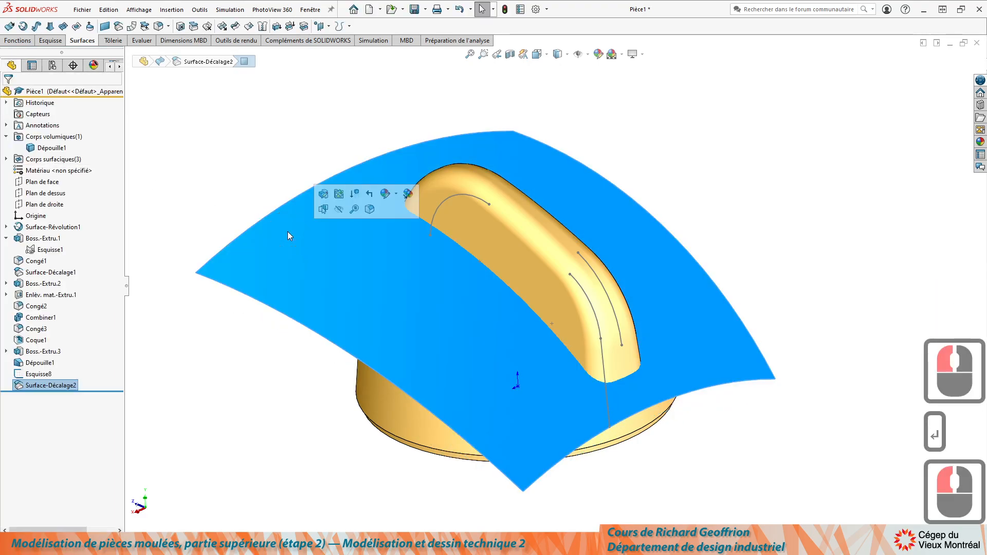
{"action": "key", "text": "Return"}
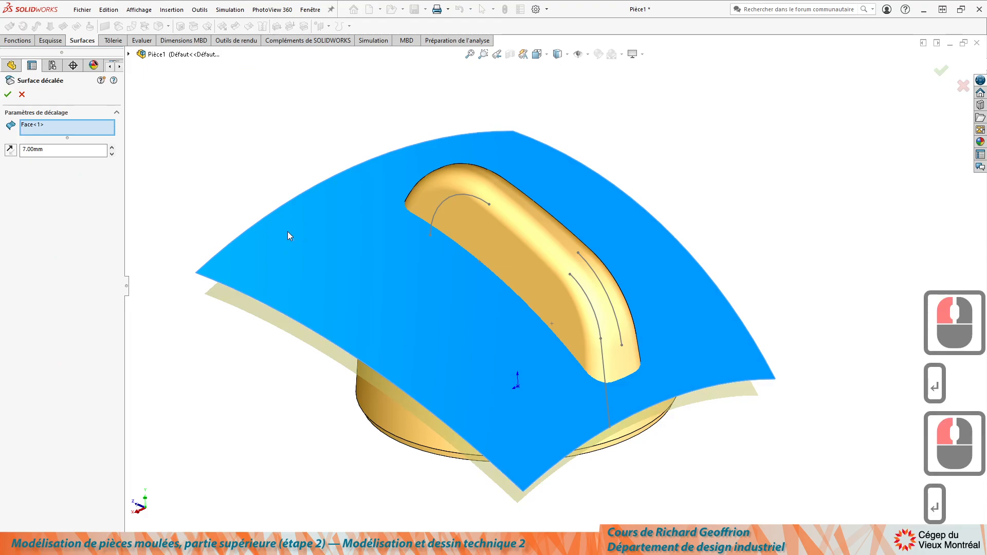
{"action": "left_click", "coordinate": [62, 150]}
{"action": "type", "text": "5"}
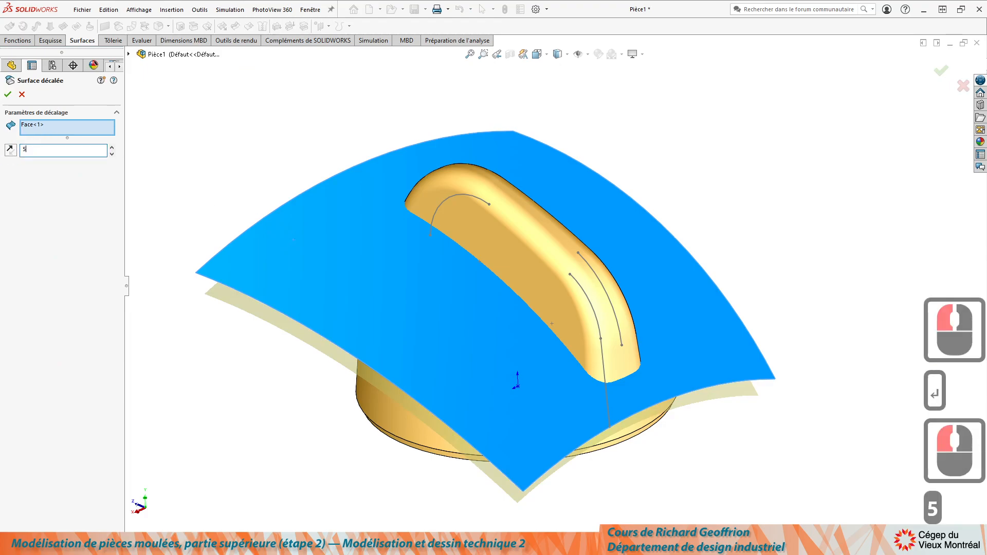
{"action": "left_click", "coordinate": [10, 150]}
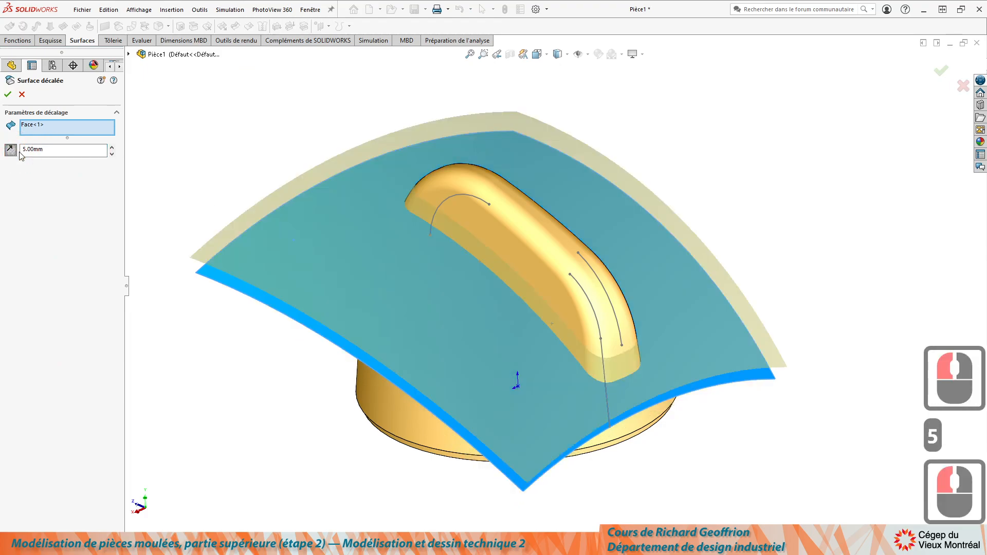
{"action": "key", "text": "Return"}
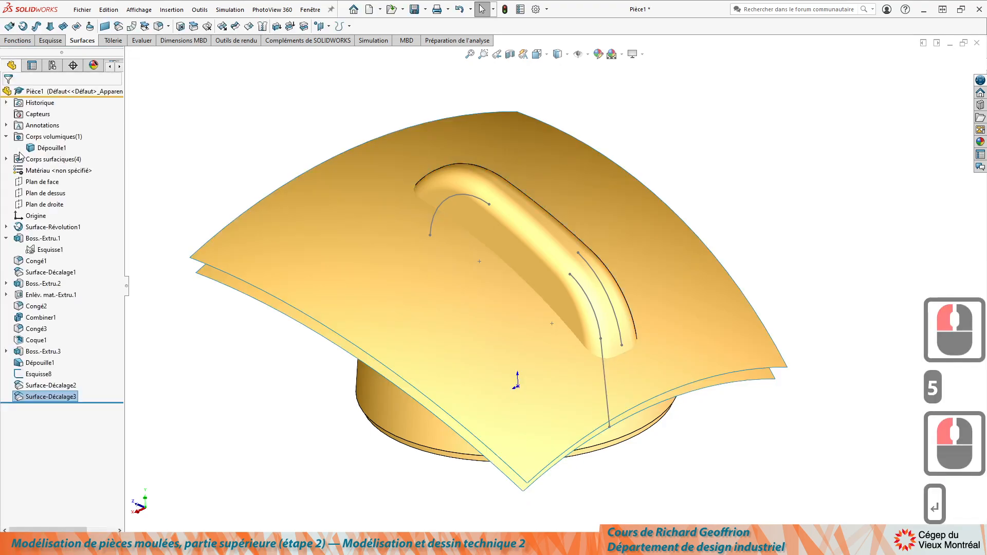
Offset the uppermost surface by another 5 mm, flipping the direction upward
{"action": "left_click", "coordinate": [313, 221]}
{"action": "key", "text": "Return"}
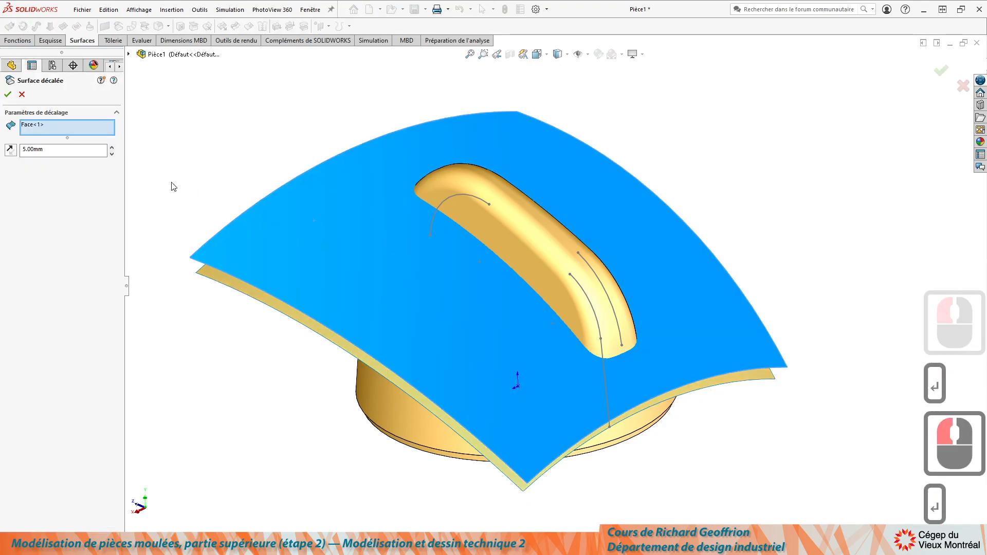
{"action": "left_click", "coordinate": [9, 150]}
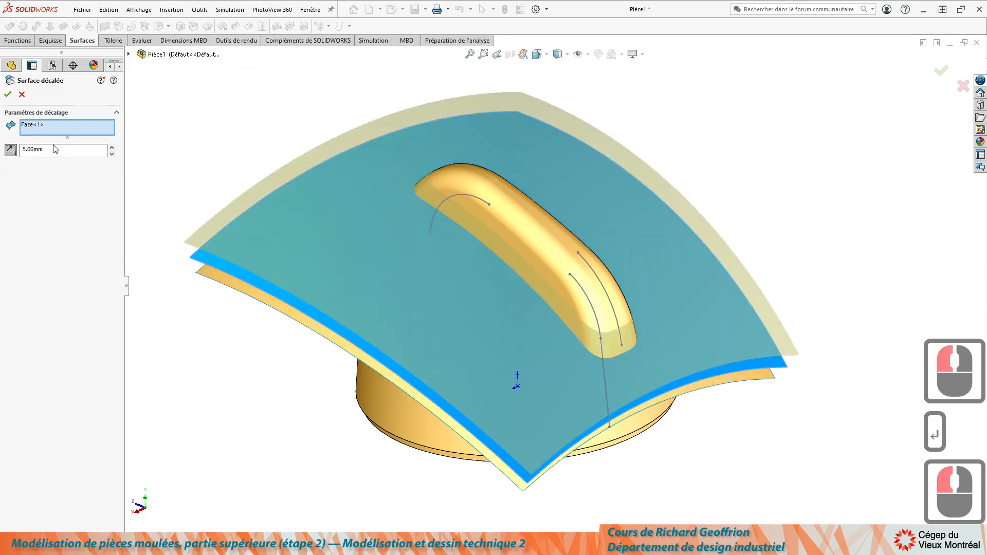
{"action": "left_click", "coordinate": [8, 94]}
{"action": "left_click_drag", "start_coordinate": [186, 195], "coordinate": [163, 273]}
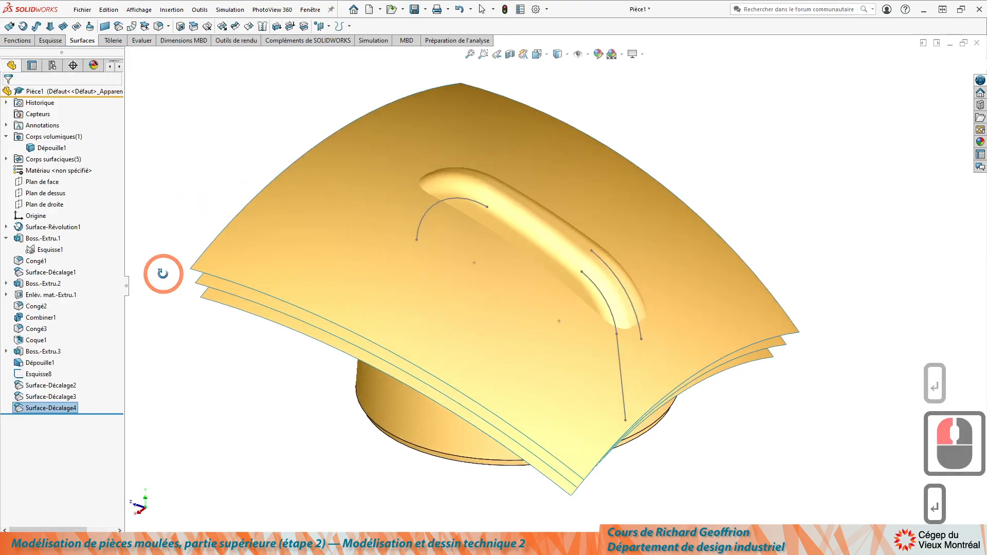
Hide the three offset surfaces covering the knob, from the uppermost to the lowest
{"action": "left_click", "coordinate": [291, 236]}
{"action": "left_click", "coordinate": [336, 209]}
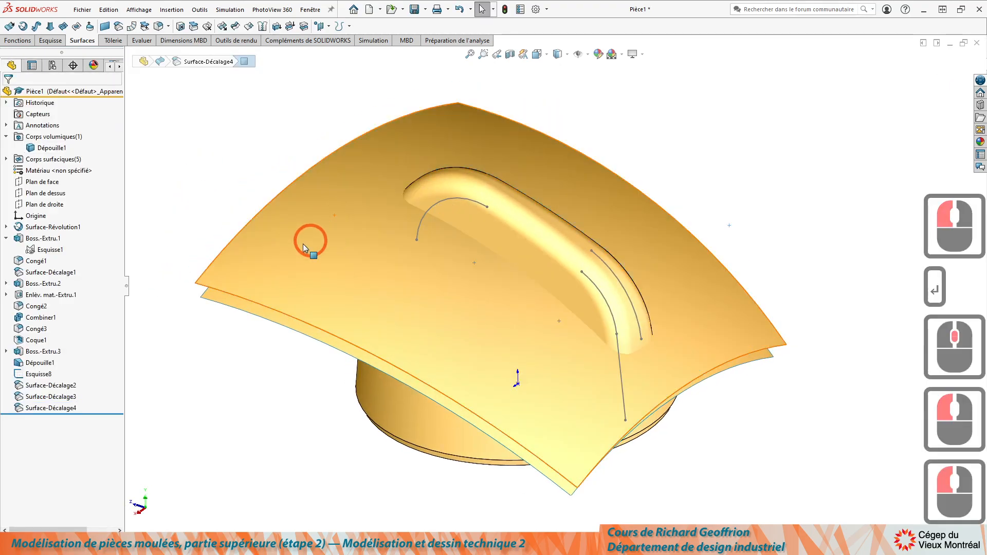
{"action": "left_click", "coordinate": [288, 257]}
{"action": "left_click", "coordinate": [333, 231]}
{"action": "left_click", "coordinate": [273, 274]}
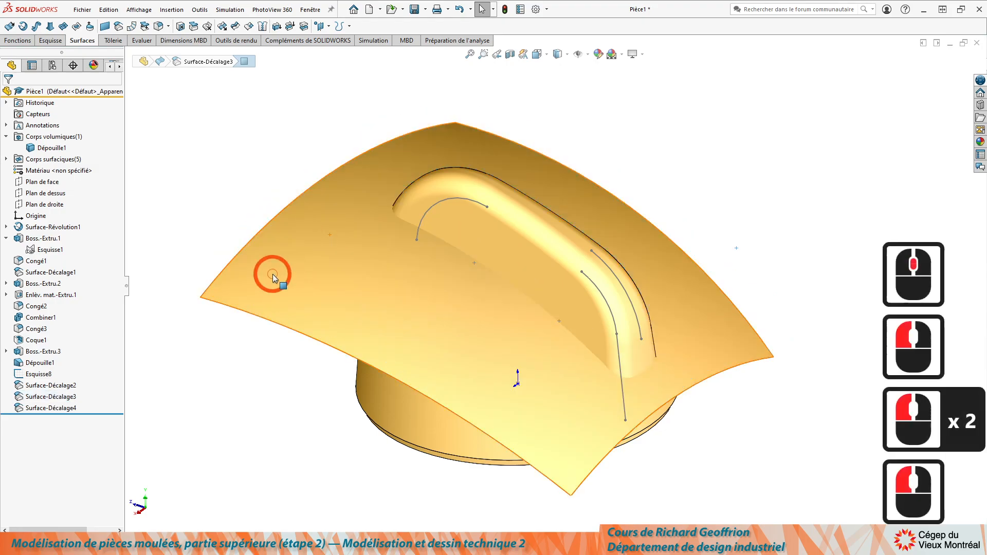
{"action": "left_click", "coordinate": [318, 248]}
{"action": "left_click", "coordinate": [182, 225]}
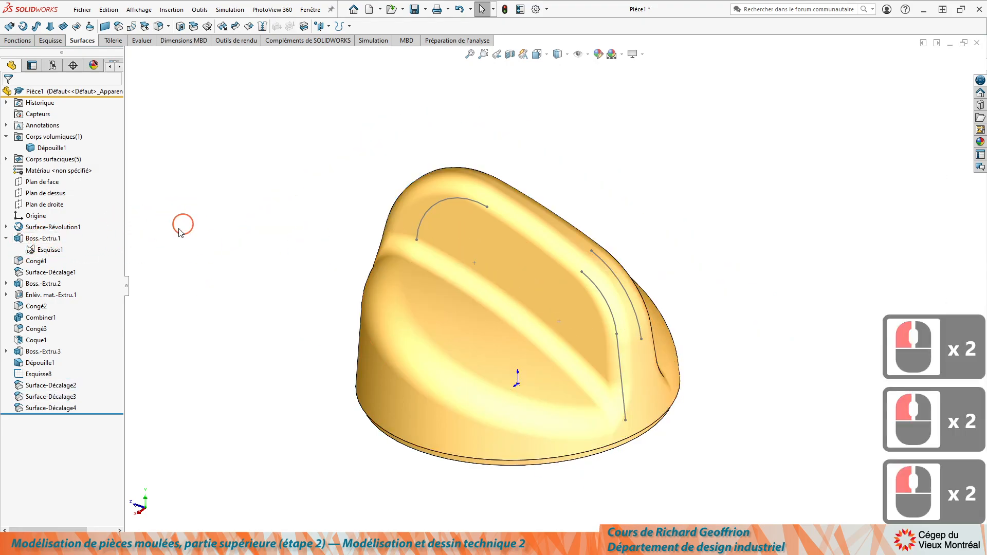
{"action": "middle_click_drag", "start_coordinate": [433, 273], "coordinate": [374, 255]}
{"action": "scroll", "coordinate": [547, 275], "scroll_direction": "down", "scroll_amount": 3}
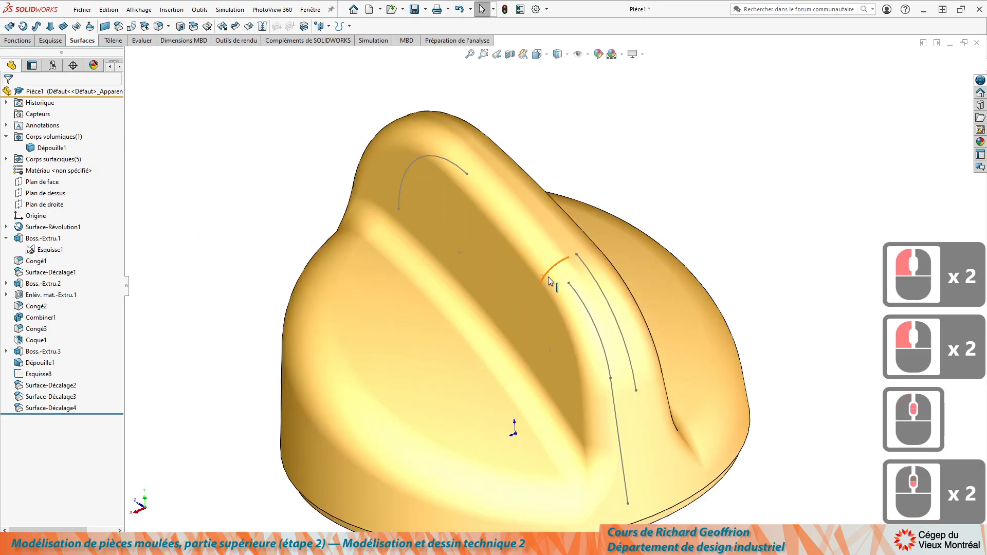
{"action": "left_click", "coordinate": [443, 160]}
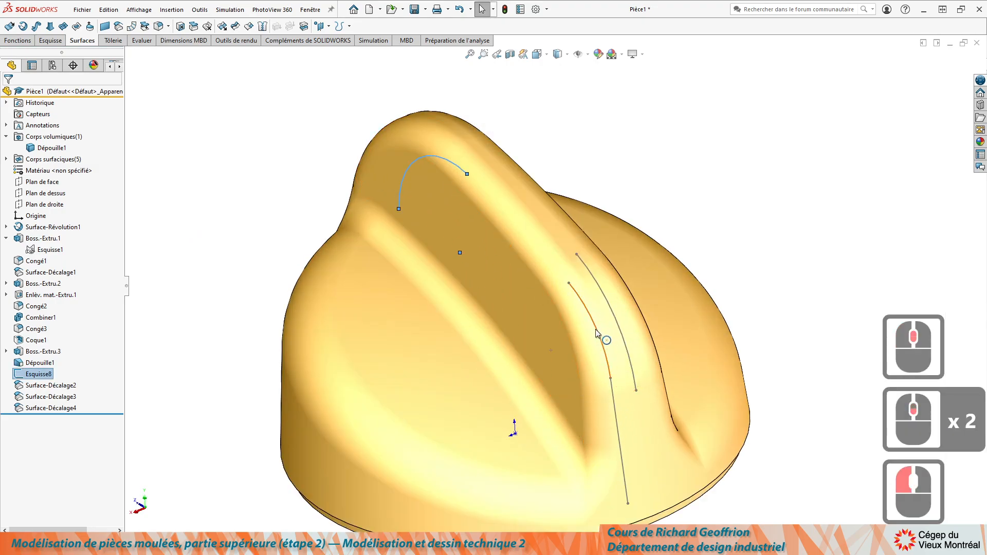
{"action": "left_click", "coordinate": [480, 298]}
{"action": "middle_click_drag", "start_coordinate": [485, 288], "coordinate": [283, 284]}
{"action": "left_click", "coordinate": [158, 249]}
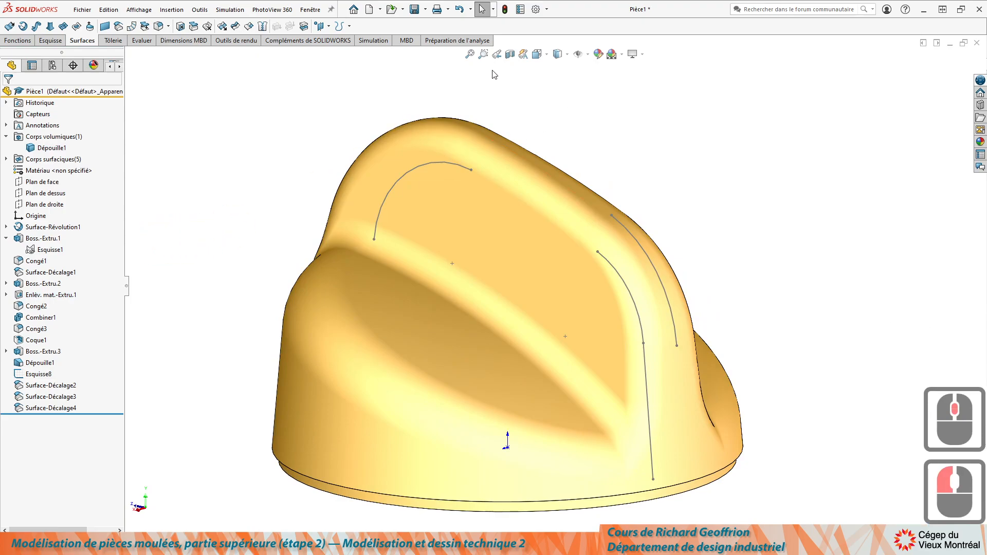
Project the boundary sketch Esquisse8 onto the knob's flat side face, using Plan de droite as the projection direction
{"action": "left_click", "coordinate": [339, 26]}
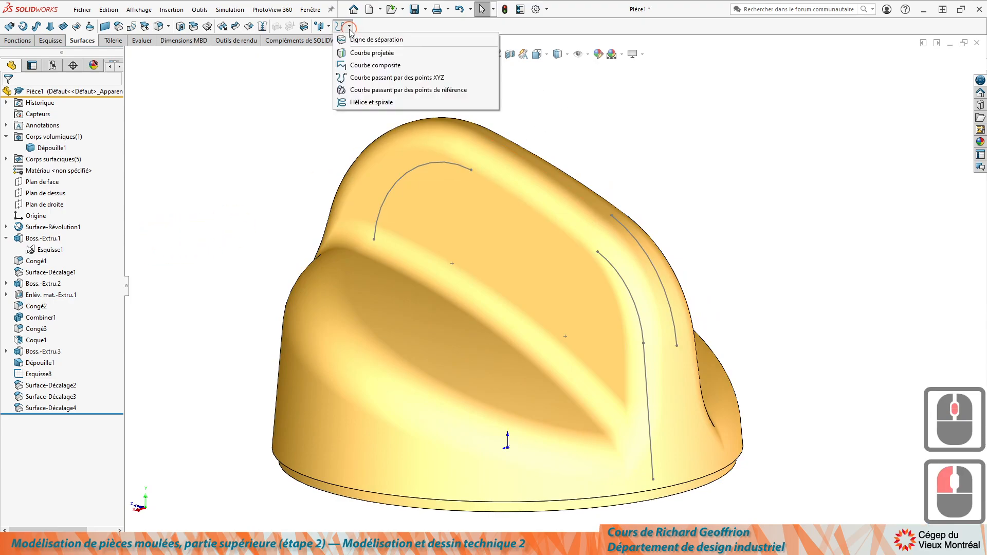
{"action": "left_click", "coordinate": [358, 54]}
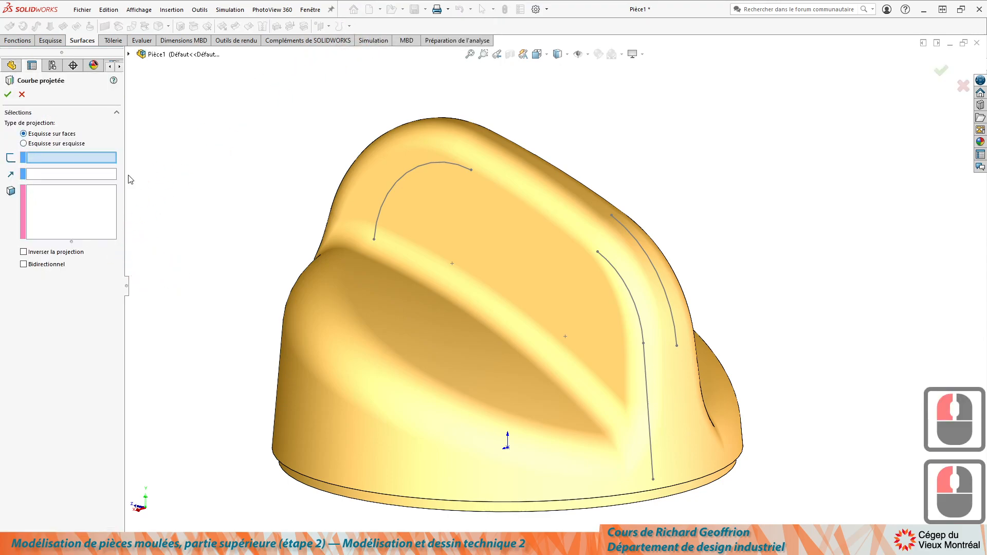
{"action": "left_click", "coordinate": [418, 169]}
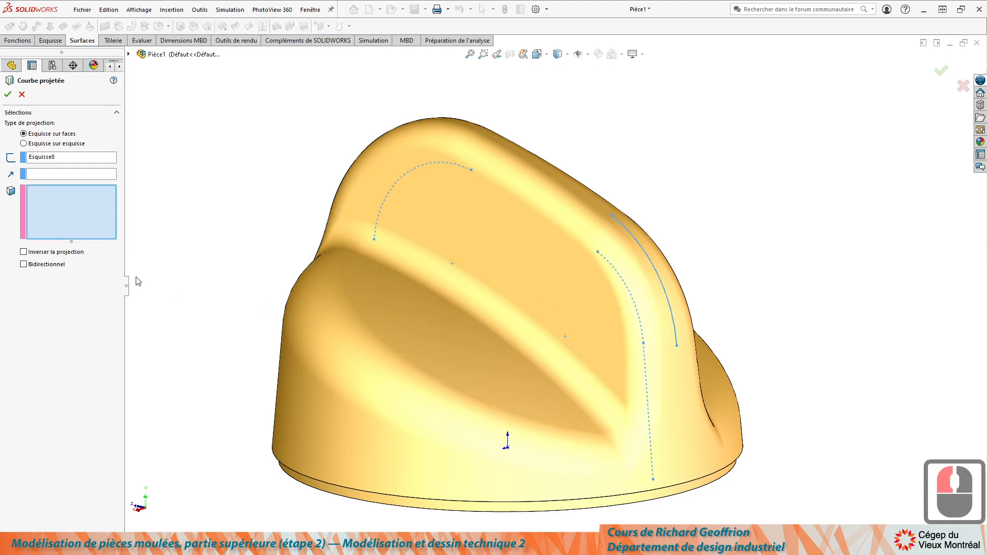
{"action": "double_click", "coordinate": [53, 178]}
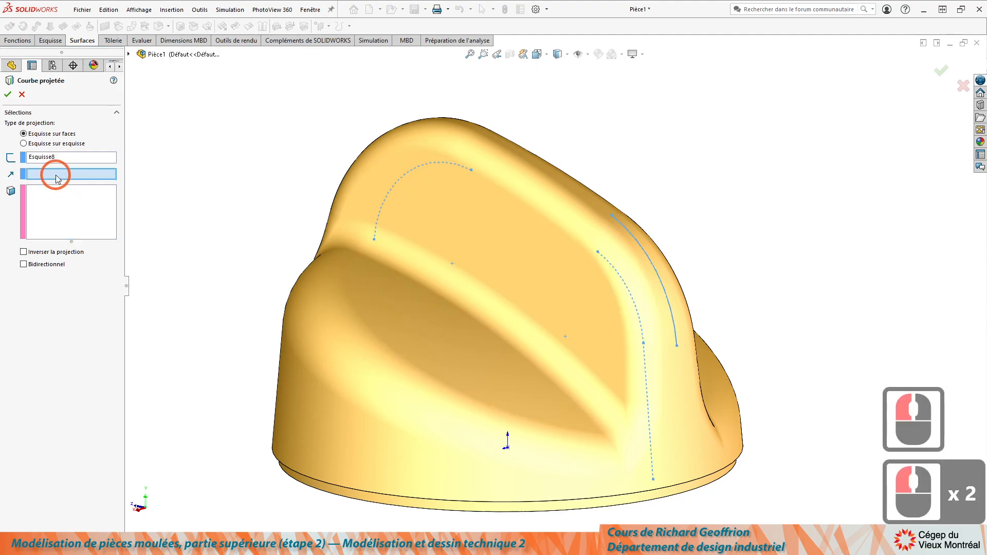
{"action": "left_click", "coordinate": [130, 54]}
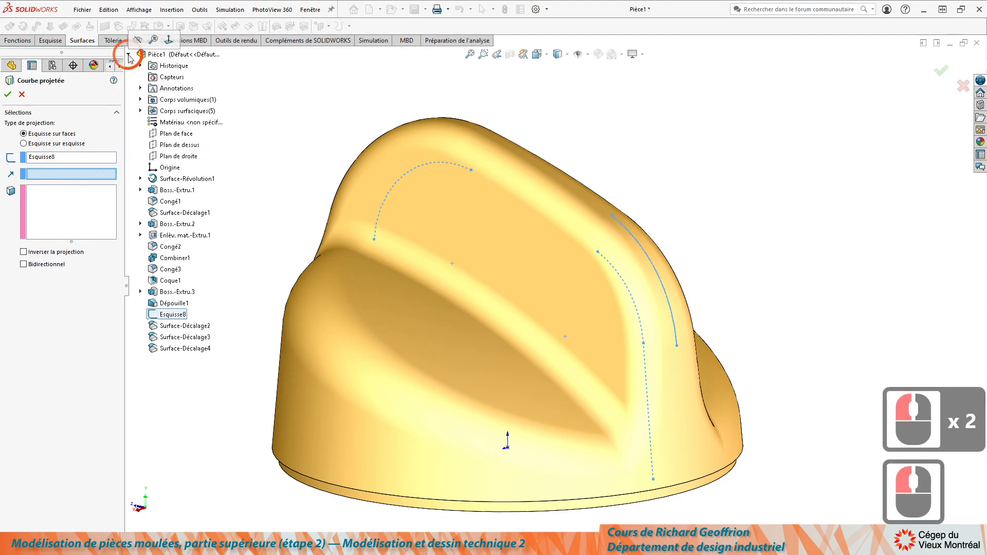
{"action": "left_click", "coordinate": [174, 160]}
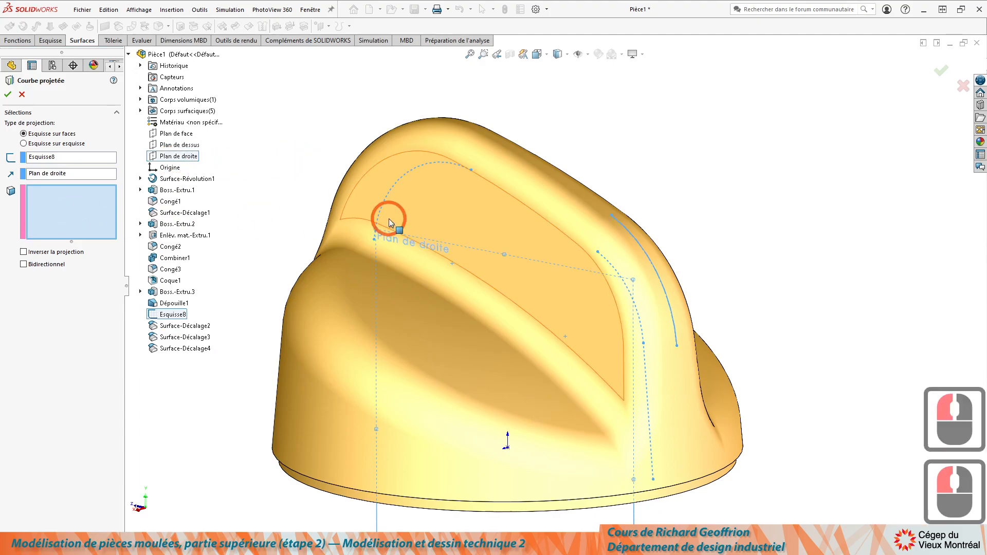
{"action": "left_click", "coordinate": [447, 214]}
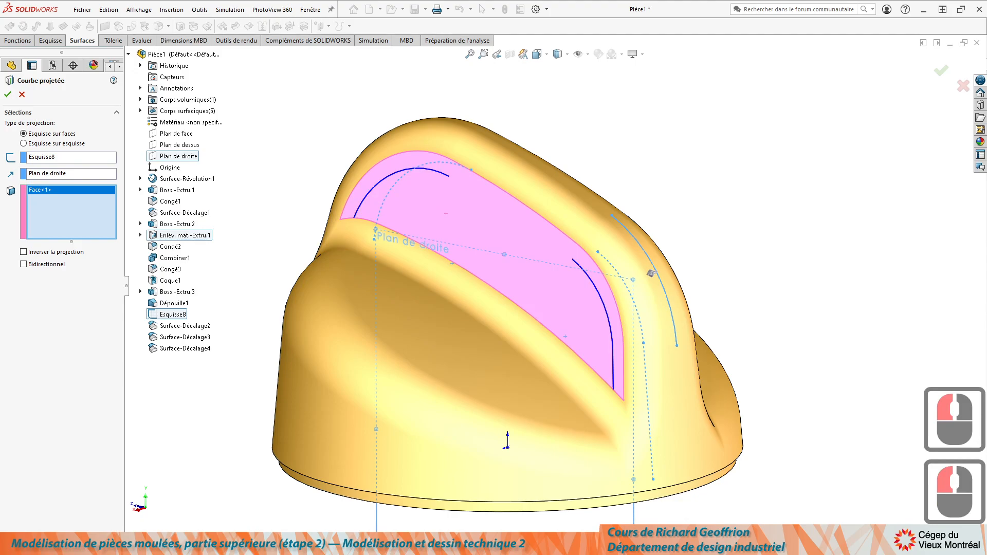
{"action": "left_click", "coordinate": [8, 94]}
{"action": "left_click", "coordinate": [210, 159]}
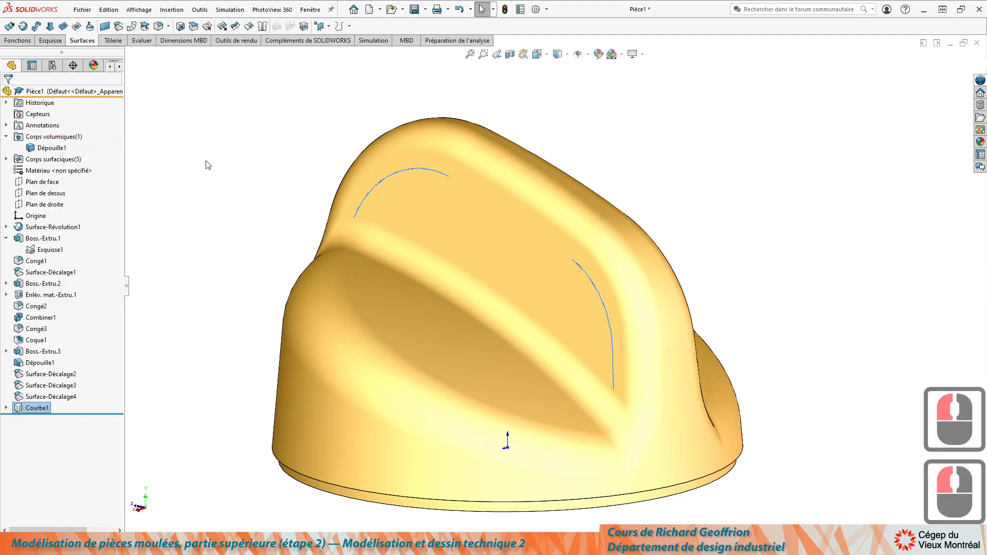
Compare the projected curve with its source sketch Esquisse8, viewed square to the flat side face
{"action": "key", "text": "ctrl+shift+n"}
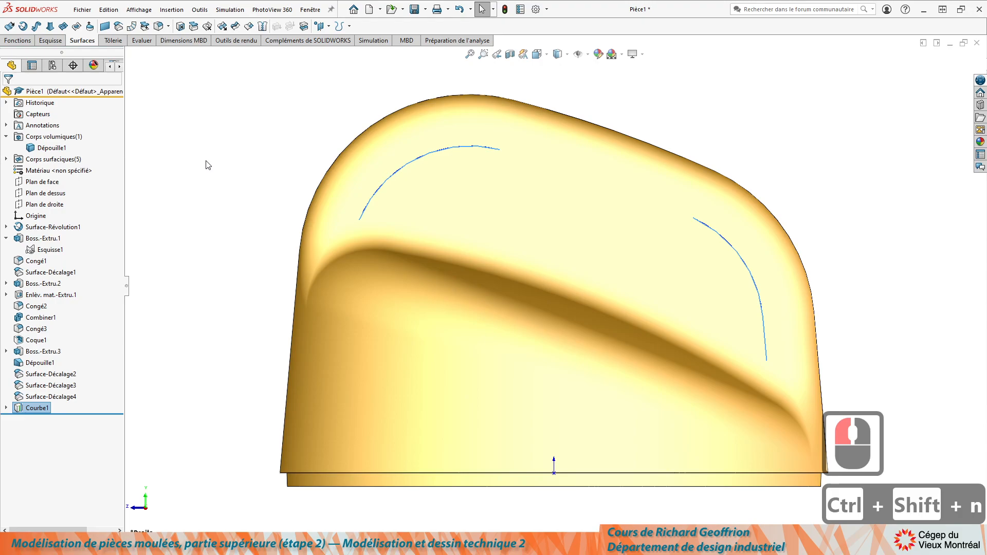
{"action": "left_click", "coordinate": [7, 407]}
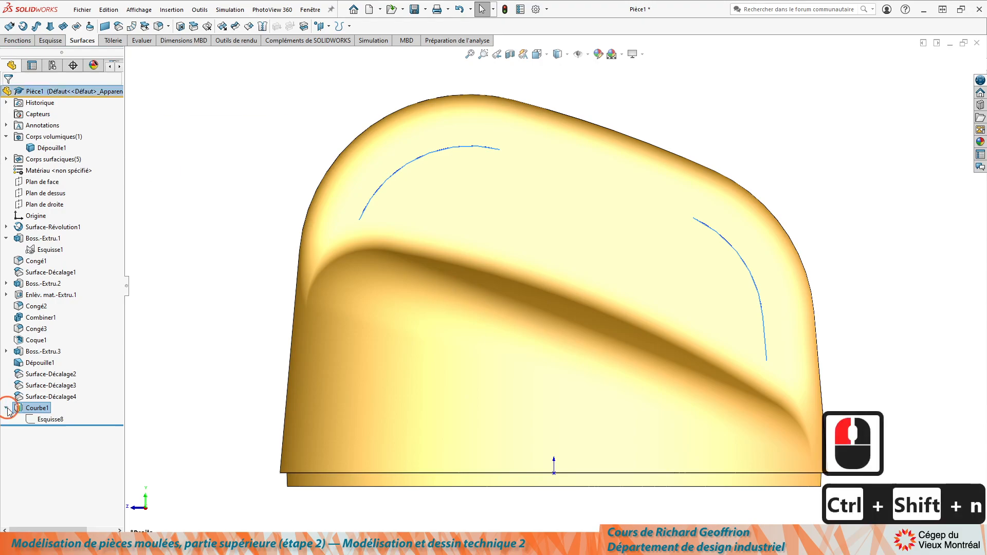
{"action": "left_click", "coordinate": [56, 420]}
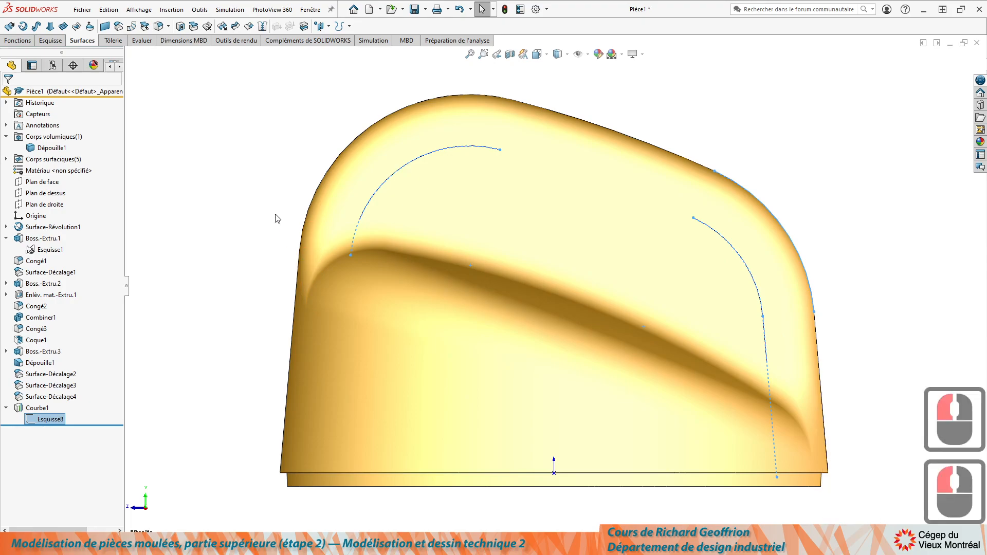
{"action": "left_click", "coordinate": [226, 183]}
{"action": "middle_click_drag", "start_coordinate": [220, 207], "coordinate": [199, 273]}
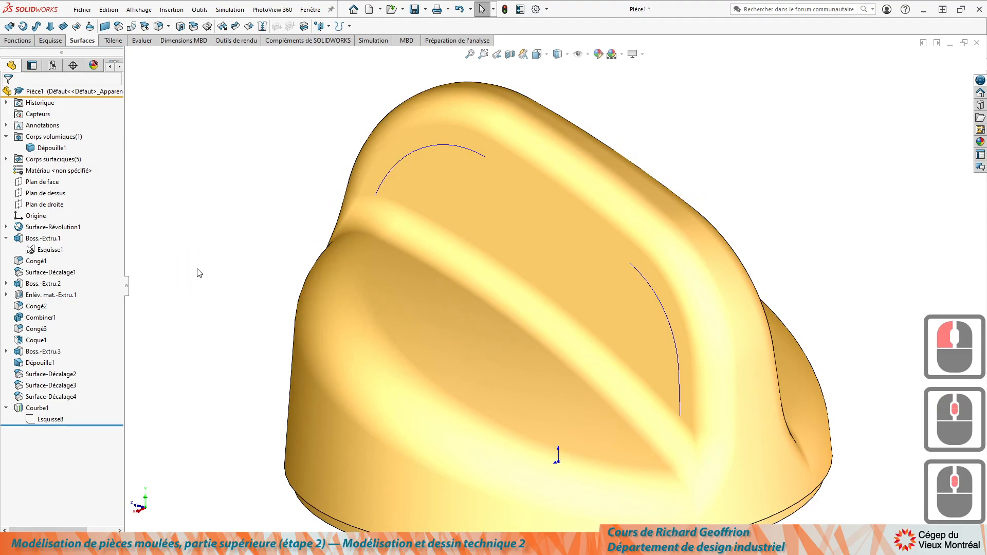
Start a sketch on the knob's flat side face and create its intersection curve with Surface-Décalage2
{"action": "left_click", "coordinate": [485, 220]}
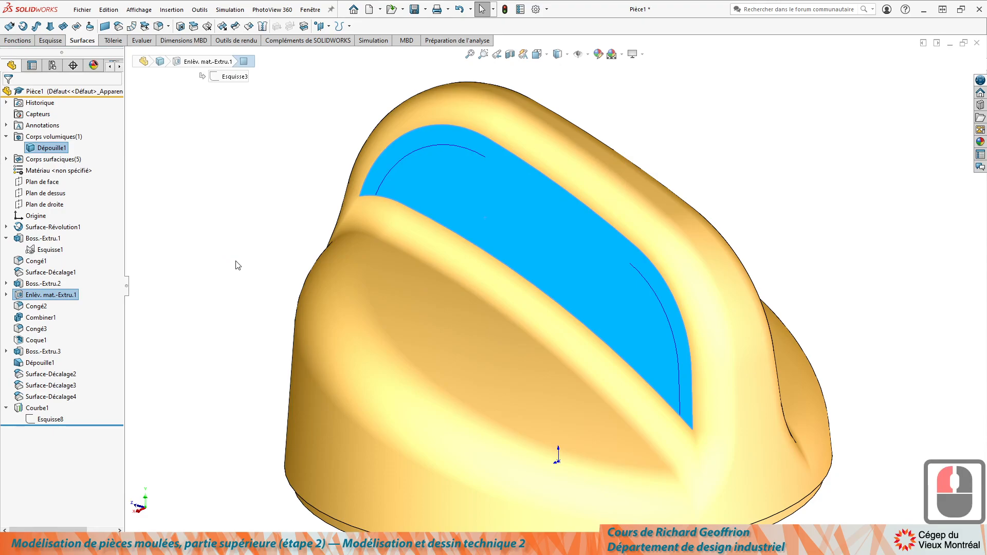
{"action": "key", "text": "l"}
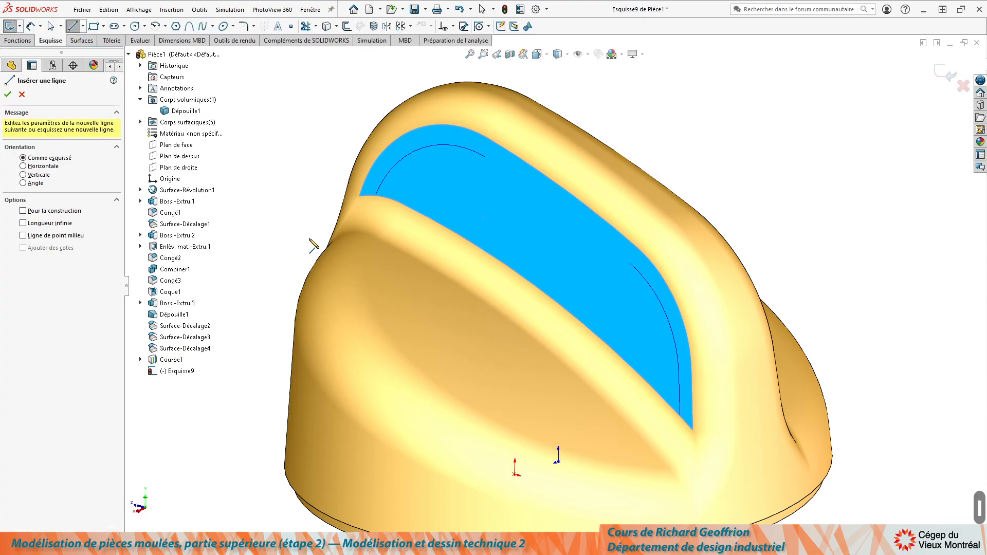
{"action": "key", "text": "Escape"}
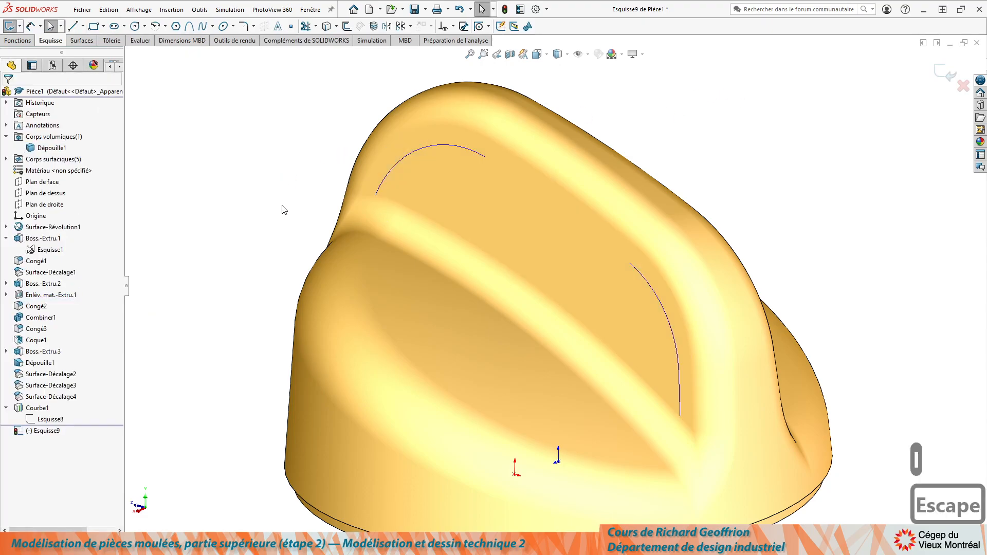
{"action": "left_click", "coordinate": [482, 220]}
{"action": "left_click", "coordinate": [44, 374]}
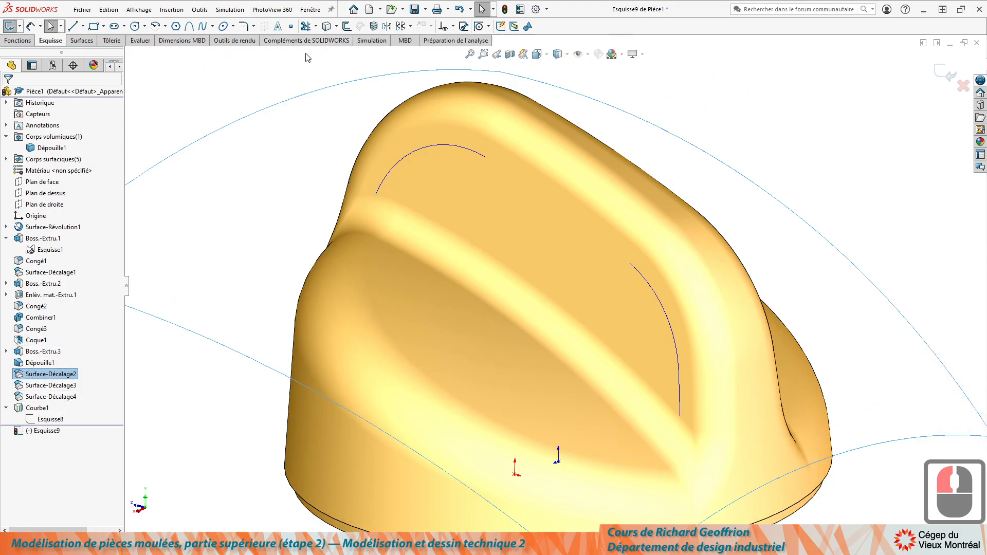
{"action": "left_click", "coordinate": [337, 27]}
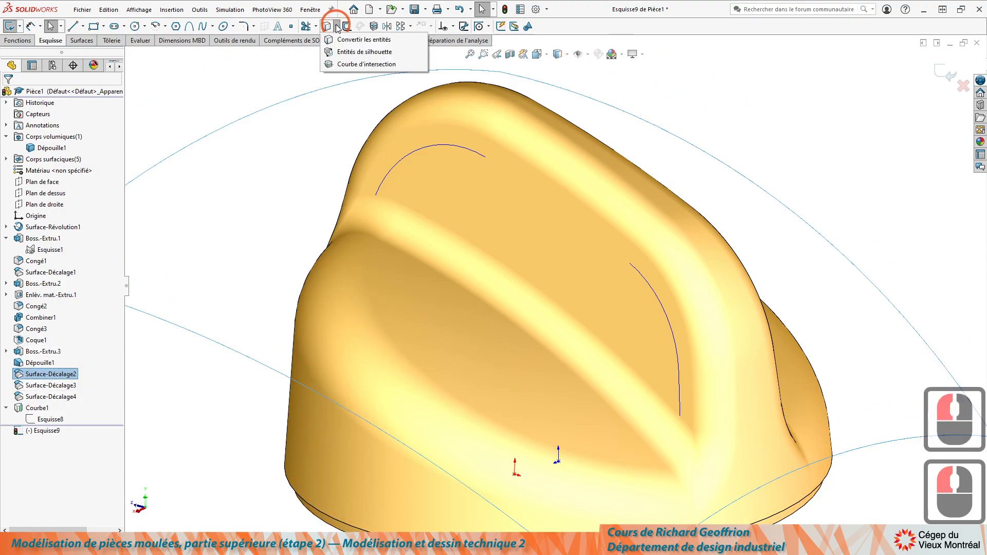
{"action": "left_click", "coordinate": [341, 65]}
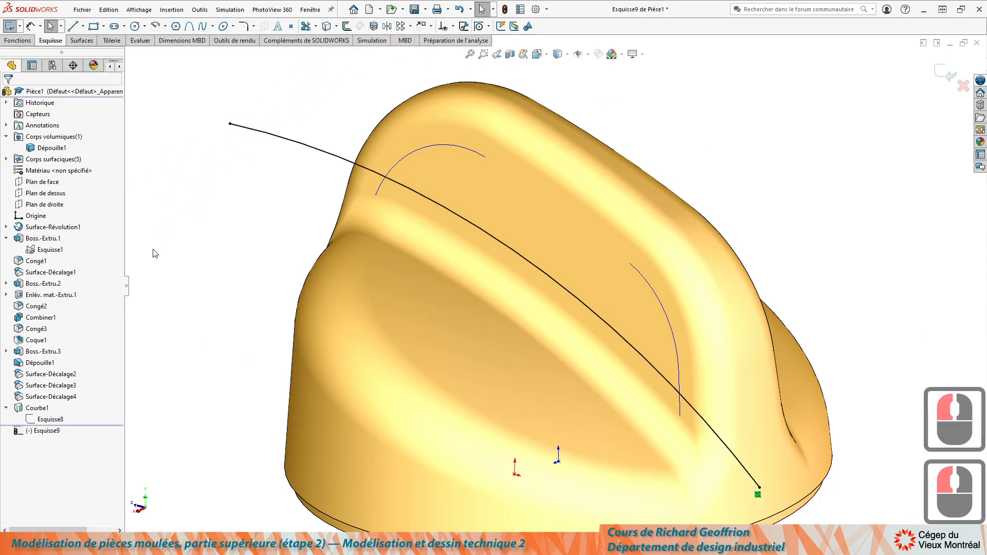
Add the intersection curves of Surface-Décalage3 and Surface-Décalage4 to the sketch
{"action": "left_click", "coordinate": [49, 386]}
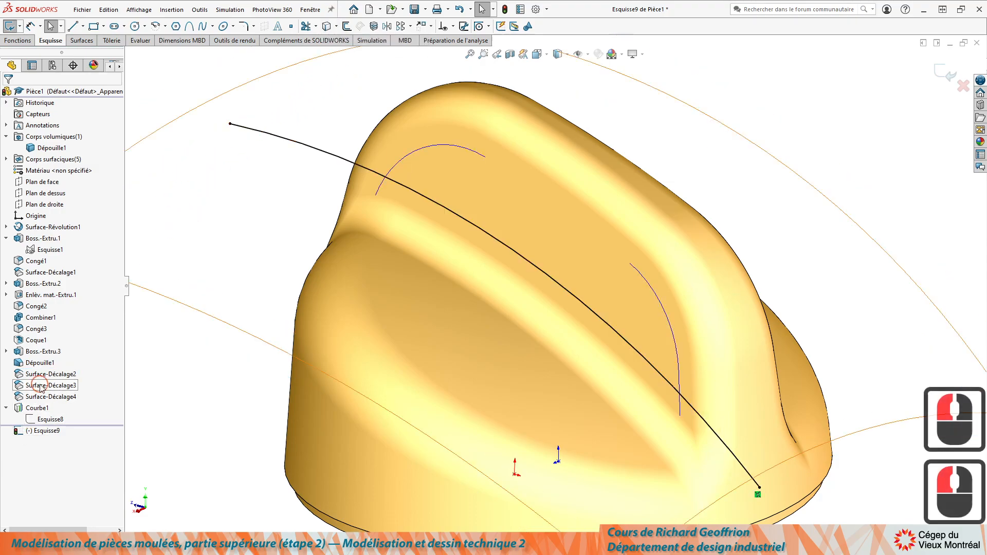
{"action": "left_click", "coordinate": [336, 28]}
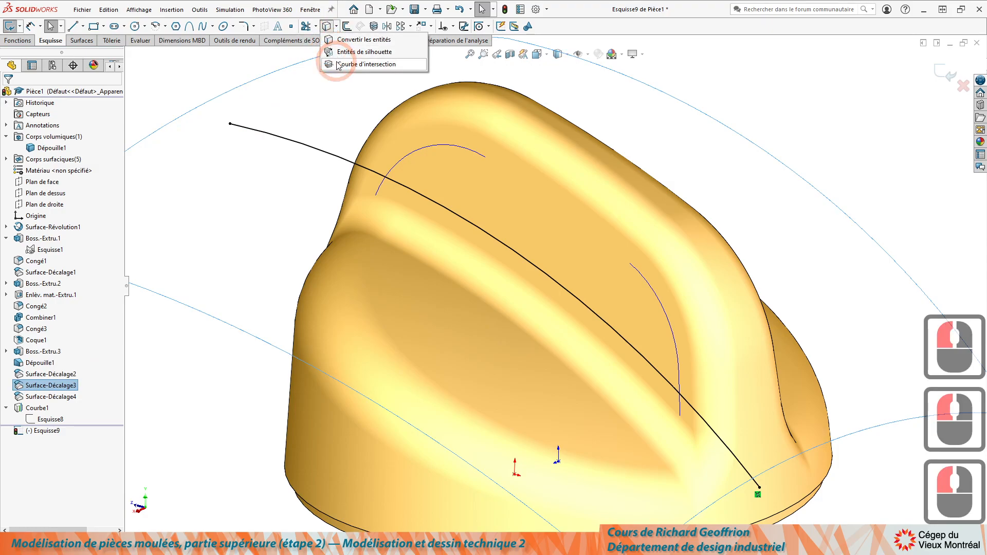
{"action": "left_click", "coordinate": [333, 65]}
{"action": "left_click", "coordinate": [50, 397]}
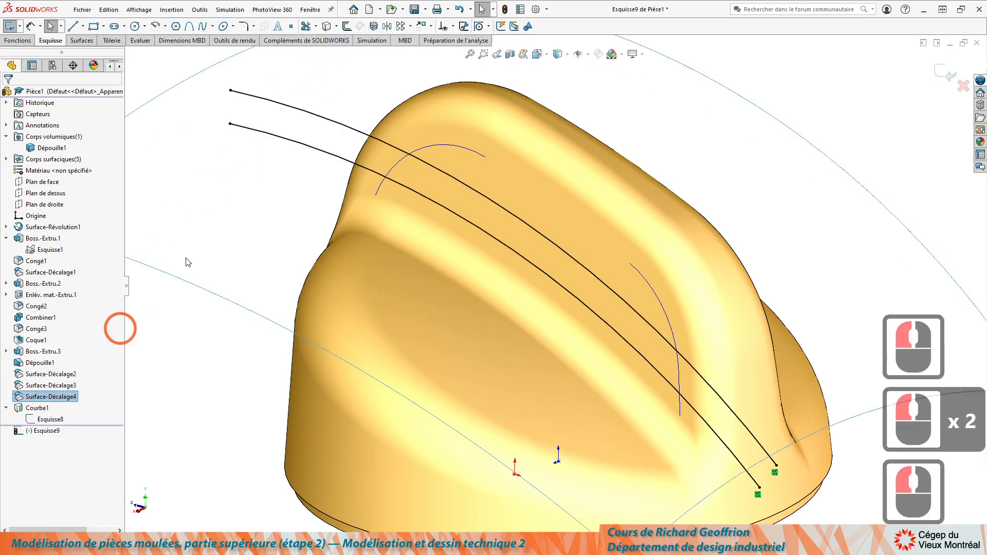
{"action": "left_click", "coordinate": [337, 26]}
{"action": "left_click", "coordinate": [331, 64]}
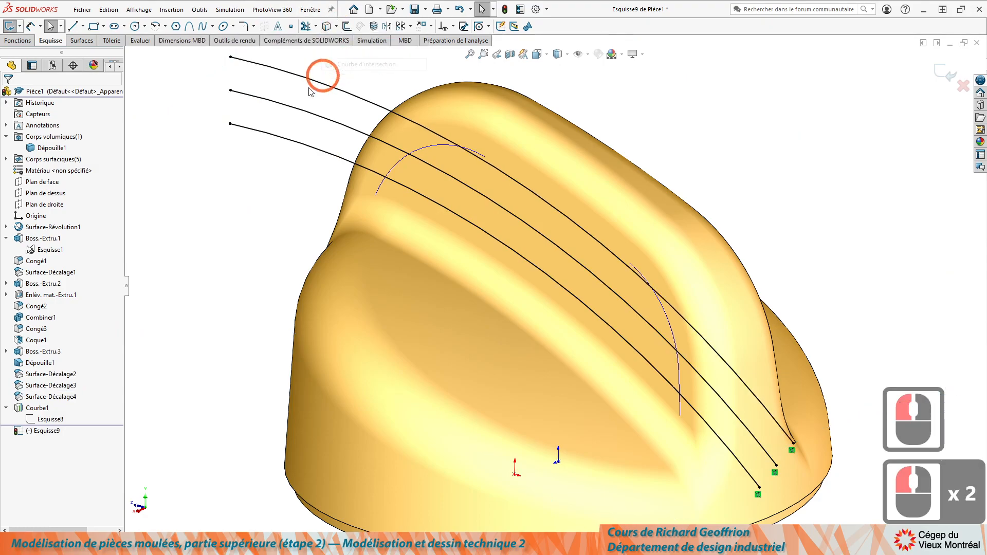
Shorten the three intersection arcs at their upper ends so they stop near the projected boundary curve
{"action": "middle_click_drag", "start_coordinate": [381, 204], "coordinate": [402, 152]}
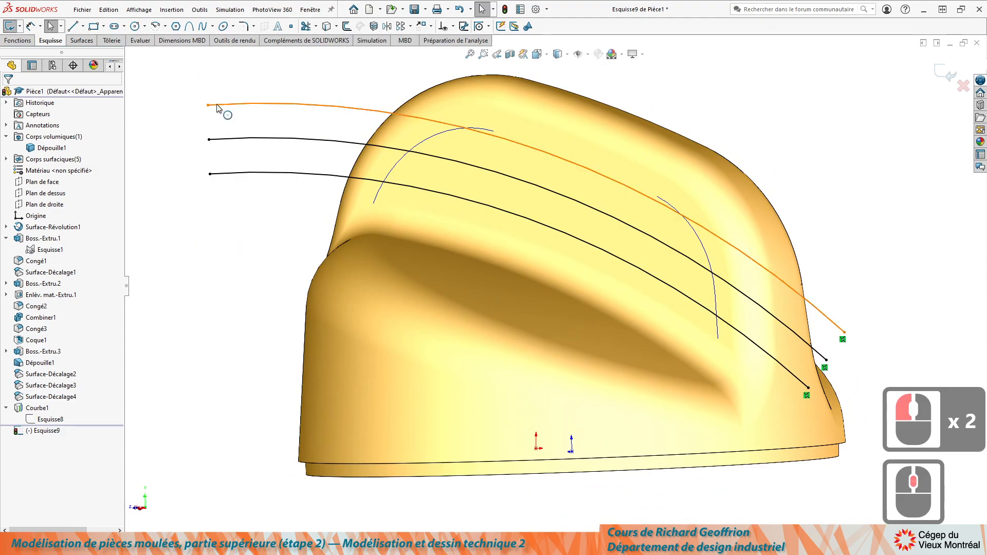
{"action": "left_click_drag", "start_coordinate": [209, 105], "coordinate": [451, 126]}
{"action": "left_click_drag", "start_coordinate": [211, 139], "coordinate": [418, 153]}
{"action": "left_click_drag", "start_coordinate": [212, 176], "coordinate": [390, 190]}
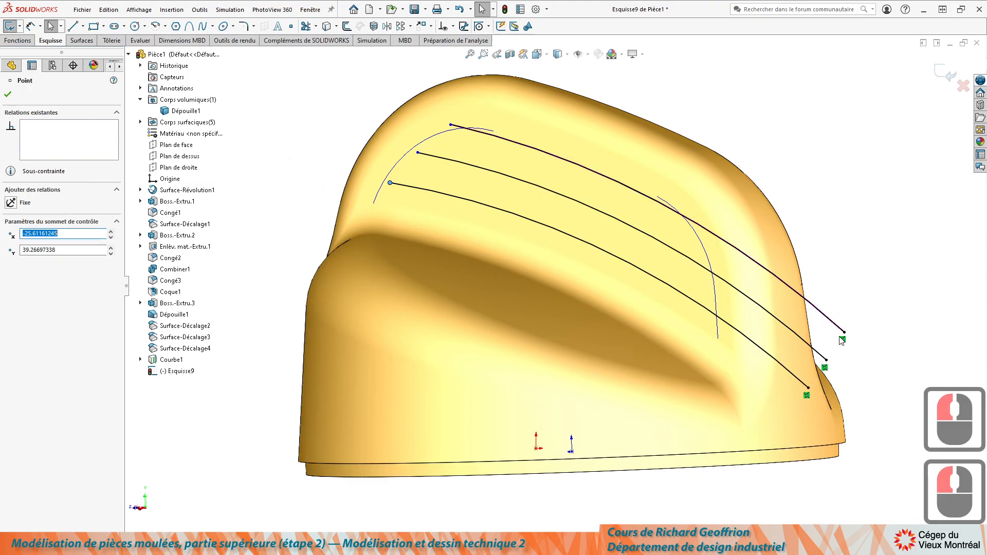
Pull the lower ends of the three arcs back to just inside the projected boundary curve
{"action": "left_click_drag", "start_coordinate": [844, 333], "coordinate": [664, 215]}
{"action": "left_click", "coordinate": [827, 360]}
{"action": "left_click_drag", "start_coordinate": [826, 360], "coordinate": [702, 266]}
{"action": "left_click", "coordinate": [807, 387]}
{"action": "left_click_drag", "start_coordinate": [806, 387], "coordinate": [708, 309]}
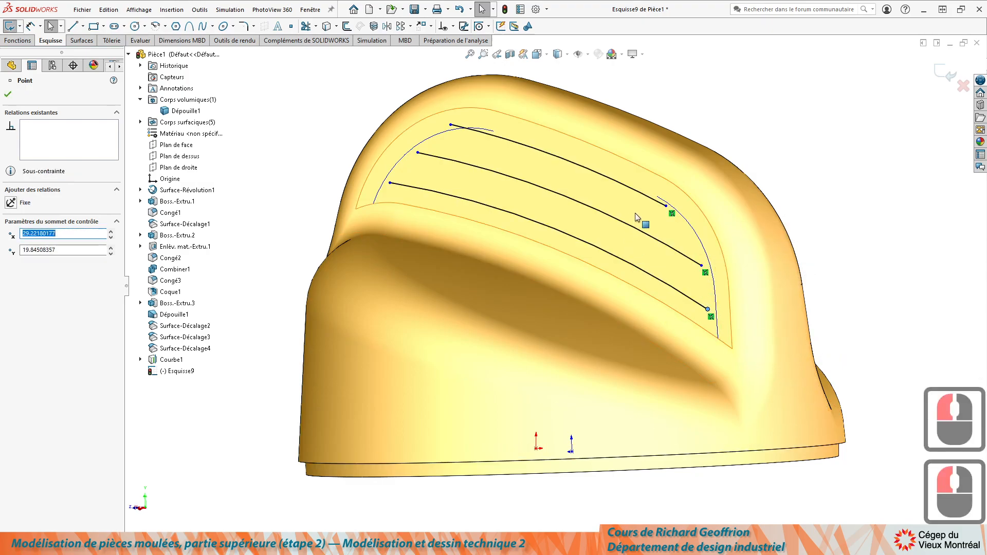
Make the lower endpoints of the three arcs coincident with the projected boundary curve
{"action": "scroll", "coordinate": [637, 234], "scroll_direction": "up", "scroll_amount": 4}
{"action": "scroll", "coordinate": [638, 234], "scroll_direction": "down", "scroll_amount": 12}
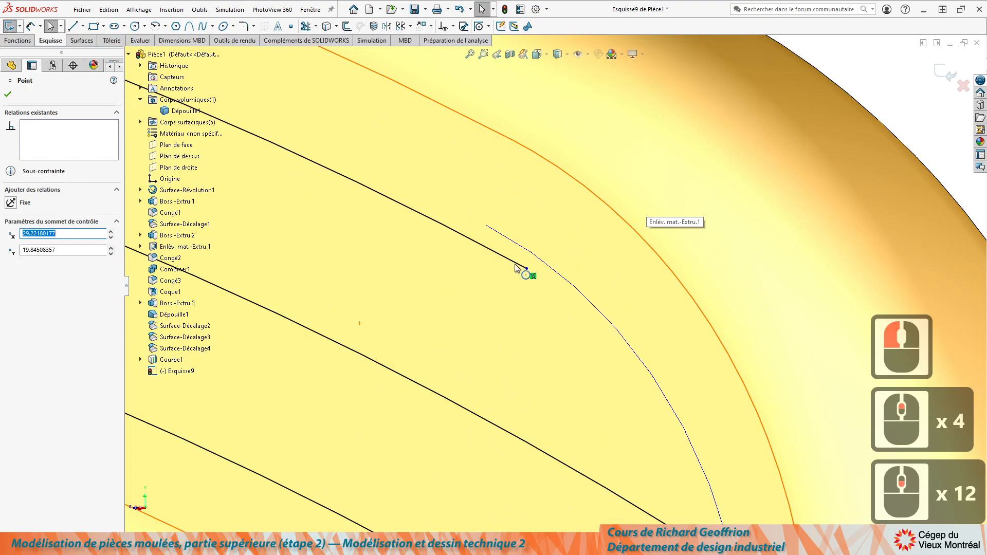
{"action": "left_click_drag", "start_coordinate": [527, 269], "coordinate": [649, 357]}
{"action": "scroll", "coordinate": [590, 373], "scroll_direction": "up", "scroll_amount": 6}
{"action": "scroll", "coordinate": [590, 373], "scroll_direction": "down", "scroll_amount": 3}
{"action": "scroll", "coordinate": [590, 373], "scroll_direction": "down", "scroll_amount": 6}
{"action": "scroll", "coordinate": [578, 406], "scroll_direction": "up", "scroll_amount": 5}
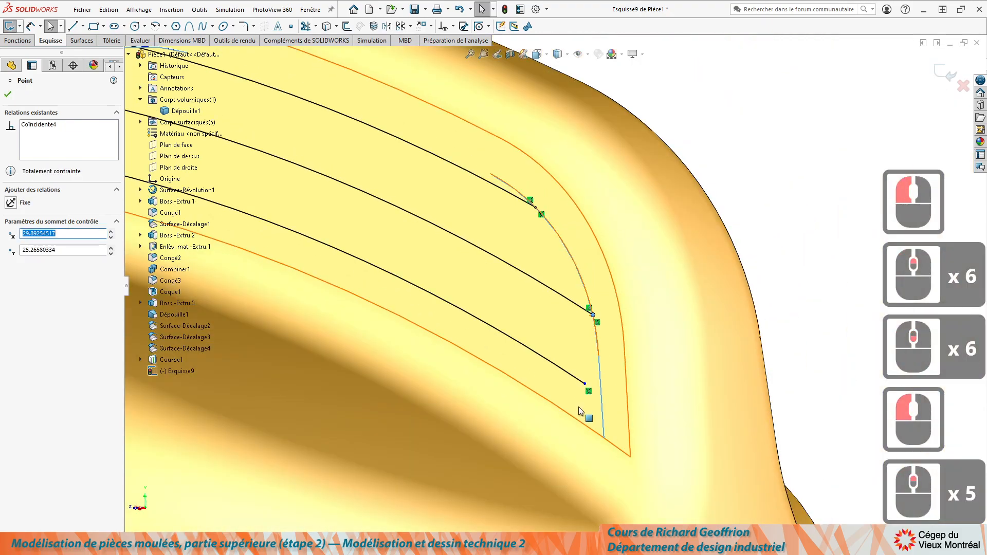
{"action": "scroll", "coordinate": [578, 407], "scroll_direction": "down", "scroll_amount": 5}
{"action": "left_click_drag", "start_coordinate": [591, 310], "coordinate": [626, 339]}
{"action": "scroll", "coordinate": [563, 353], "scroll_direction": "up", "scroll_amount": 12}
{"action": "scroll", "coordinate": [369, 161], "scroll_direction": "down", "scroll_amount": 2}
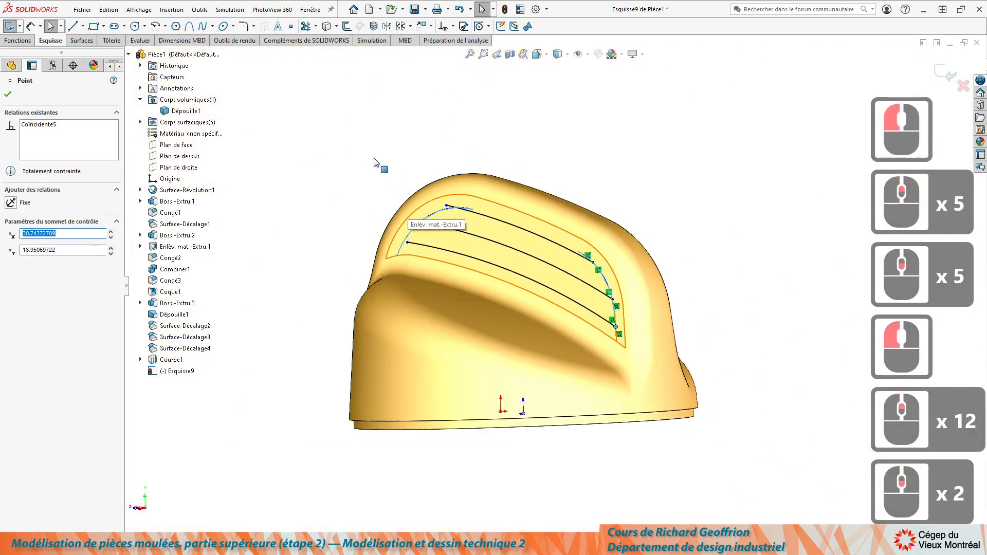
Make the upper endpoints of the three arcs coincident with the projected boundary curve and exit the sketch
{"action": "scroll", "coordinate": [595, 463], "scroll_direction": "down", "scroll_amount": 5}
{"action": "scroll", "coordinate": [622, 441], "scroll_direction": "down", "scroll_amount": 3}
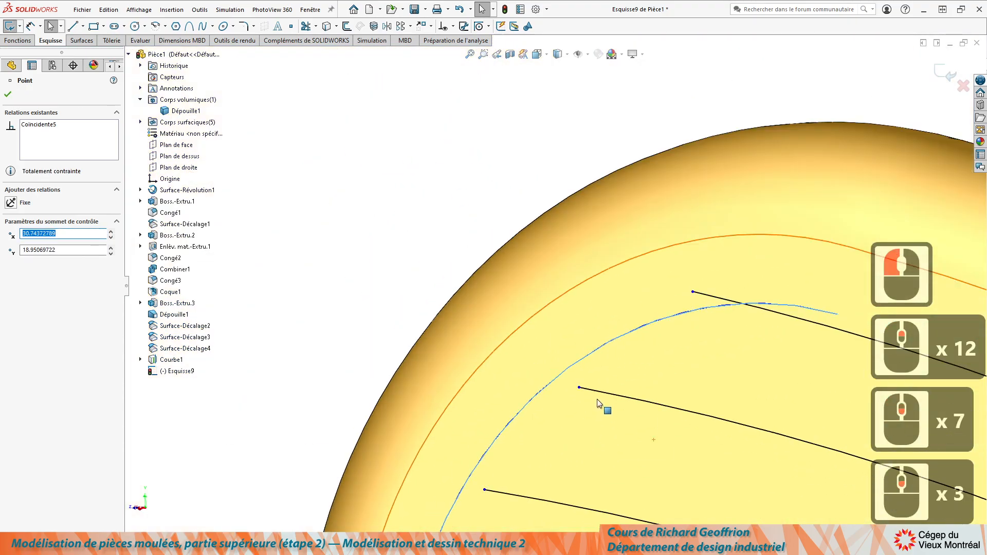
{"action": "left_click_drag", "start_coordinate": [581, 390], "coordinate": [550, 382]}
{"action": "left_click_drag", "start_coordinate": [693, 292], "coordinate": [742, 303]}
{"action": "left_click_drag", "start_coordinate": [485, 491], "coordinate": [463, 486]}
{"action": "scroll", "coordinate": [555, 288], "scroll_direction": "up", "scroll_amount": 11}
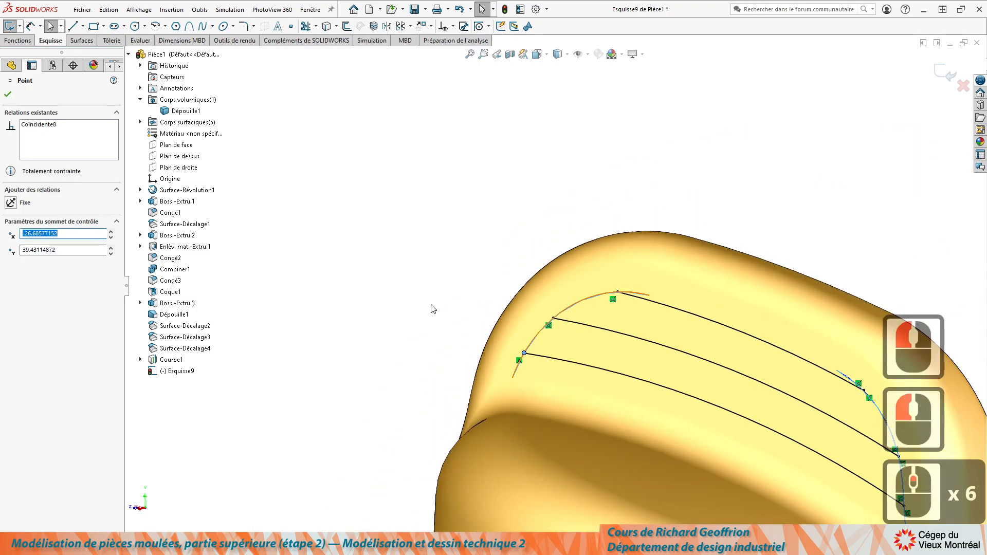
{"action": "left_click", "coordinate": [957, 73]}
{"action": "left_click", "coordinate": [668, 195]}
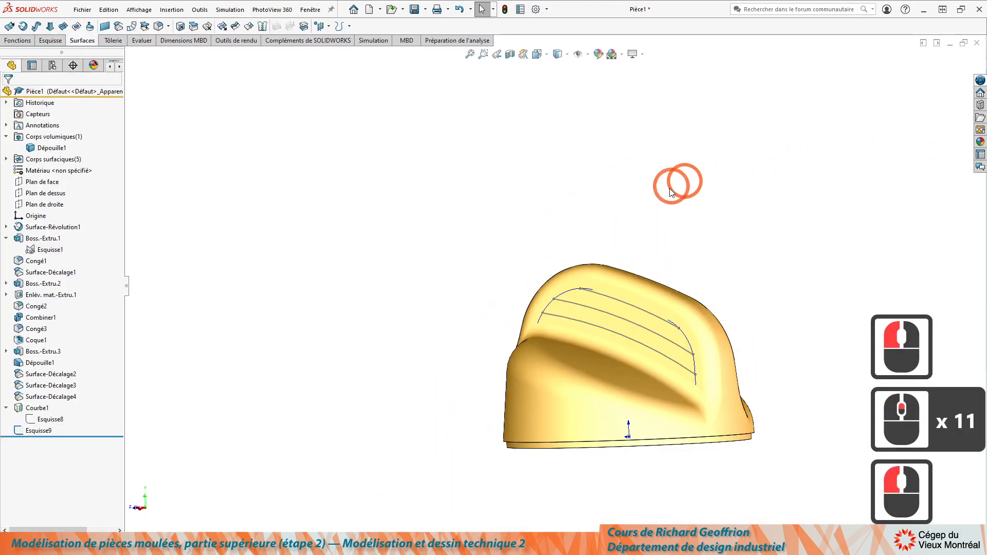
Create a separate sketch on the flat side face containing only the upper arc, converted from the three-arc sketch, and exit it
{"action": "middle_click_drag", "start_coordinate": [667, 195], "coordinate": [631, 325]}
{"action": "scroll", "coordinate": [631, 333], "scroll_direction": "down", "scroll_amount": 4, "text": "ctrl"}
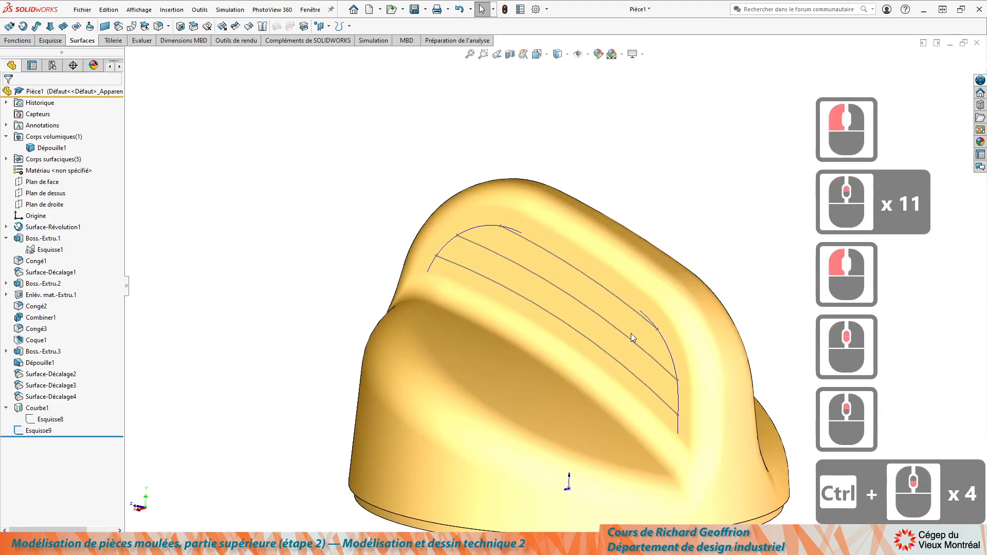
{"action": "scroll", "coordinate": [619, 361], "scroll_direction": "up", "scroll_amount": 2, "text": "ctrl"}
{"action": "scroll", "coordinate": [631, 359], "scroll_direction": "down", "scroll_amount": 3, "text": "ctrl"}
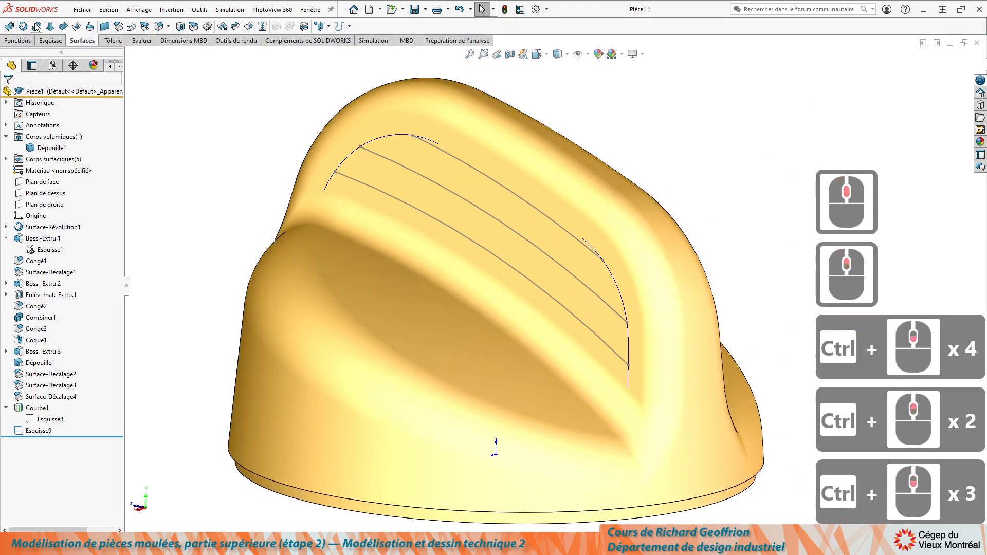
{"action": "left_click", "coordinate": [15, 40]}
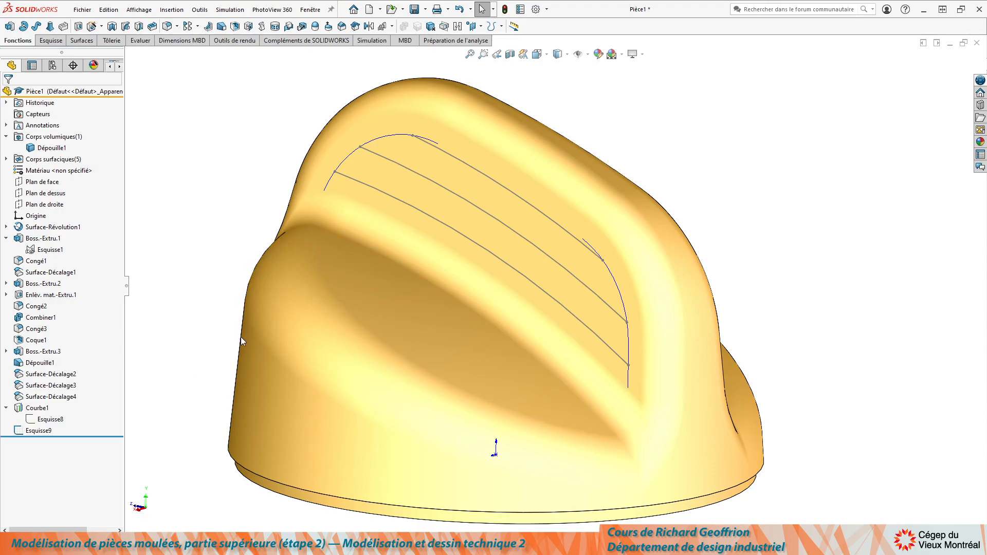
{"action": "left_click", "coordinate": [489, 234]}
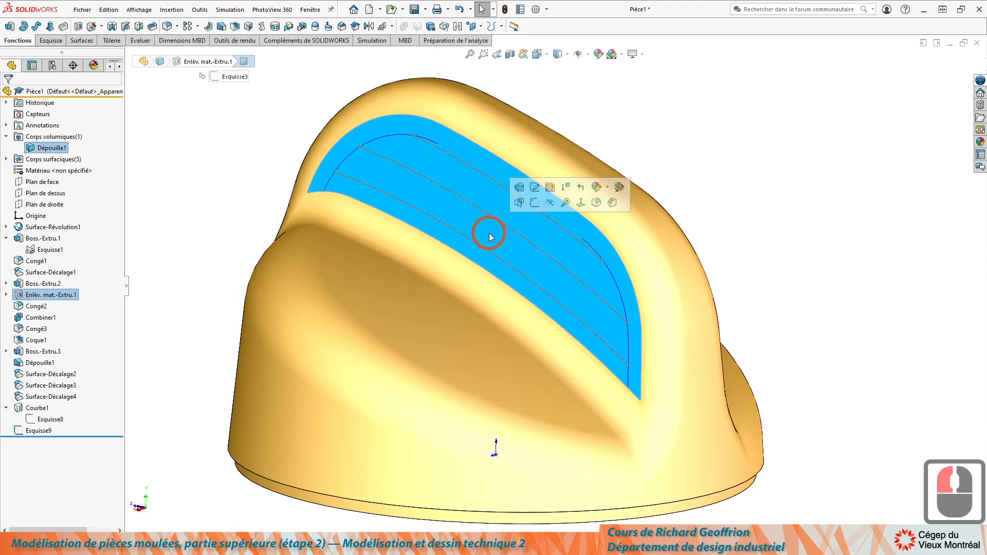
{"action": "key", "text": "l"}
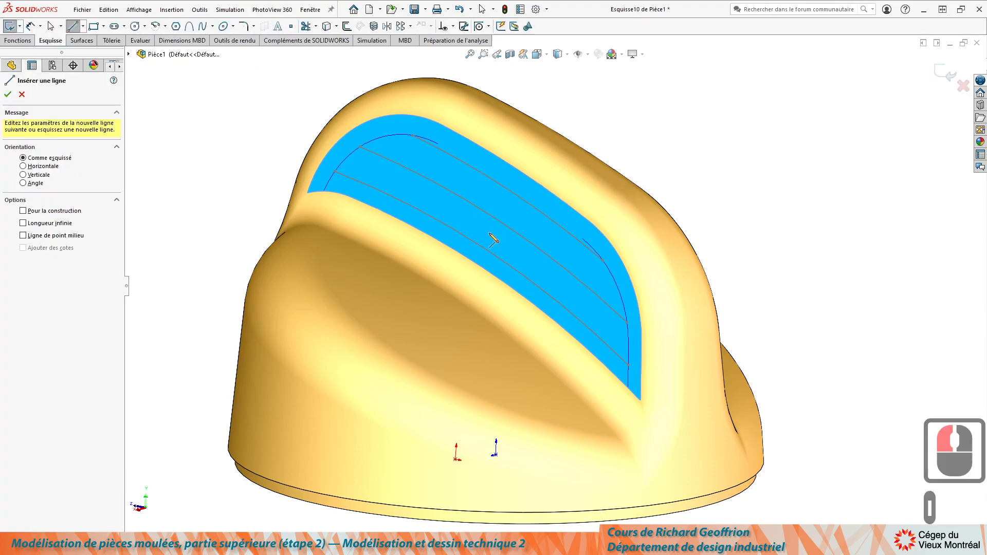
{"action": "key", "text": "Escape"}
{"action": "key", "text": "Escape"}
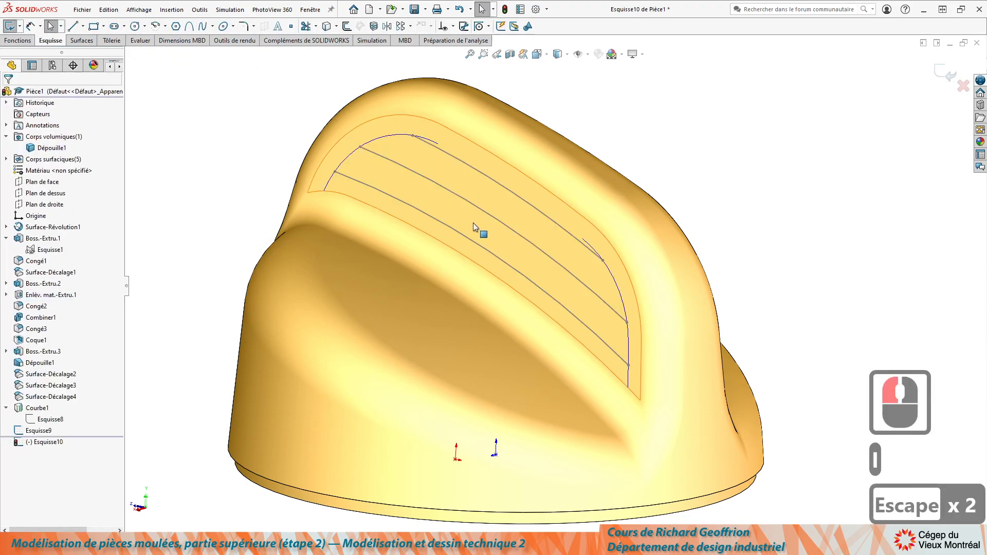
{"action": "left_click", "coordinate": [491, 177]}
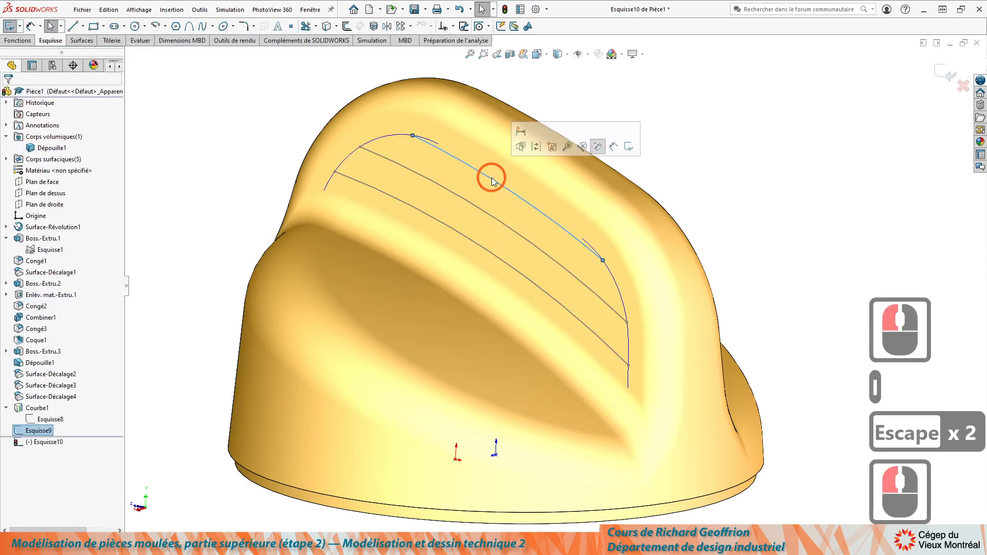
{"action": "left_click", "coordinate": [327, 26]}
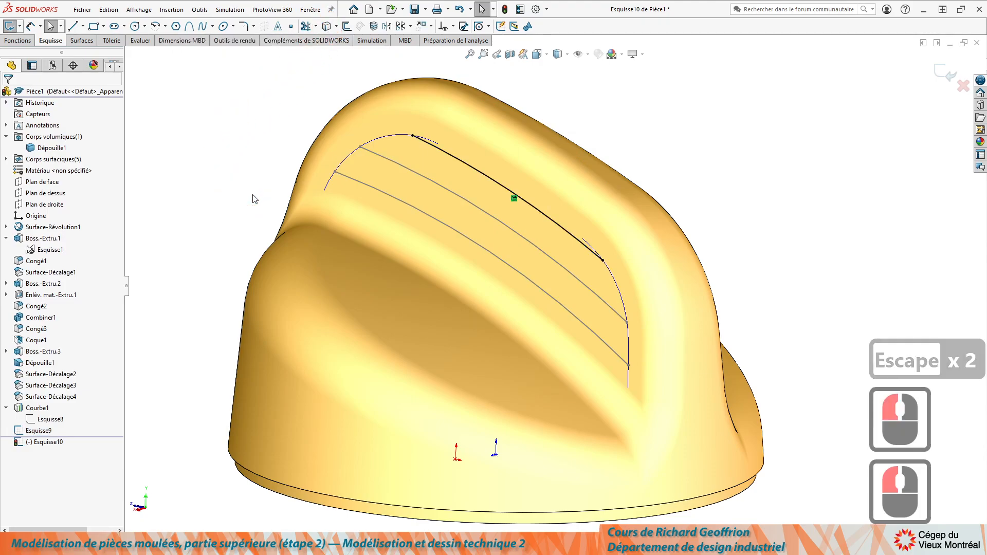
{"action": "left_click", "coordinate": [945, 73]}
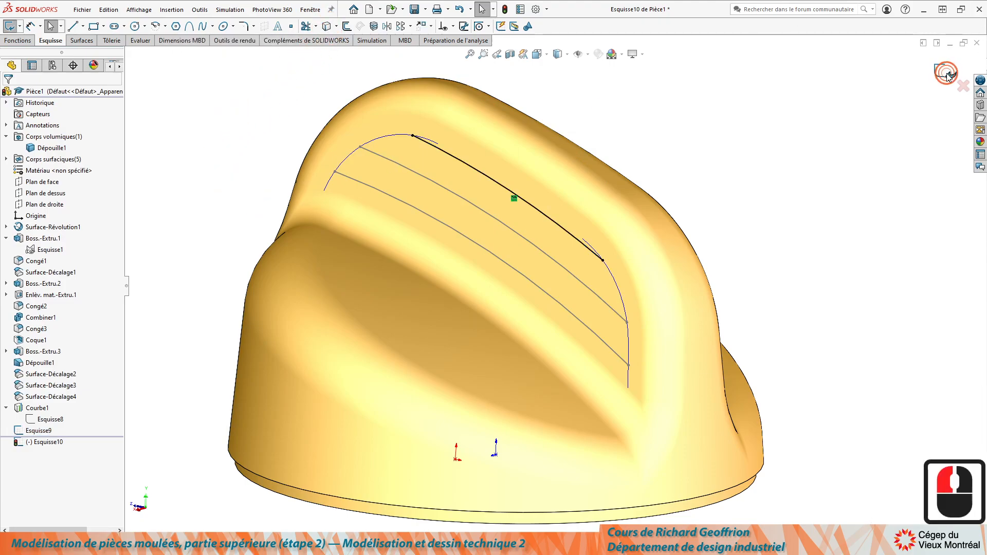
Create another sketch on the flat side face with only the middle arc converted from the three-arc sketch, and exit it
{"action": "left_click", "coordinate": [473, 190]}
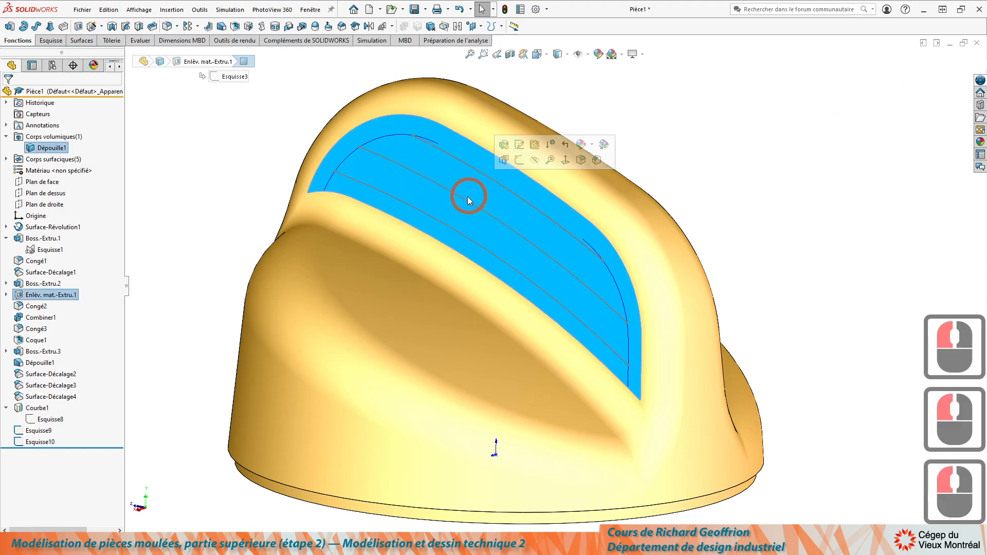
{"action": "left_click", "coordinate": [370, 121], "text": "ctrl"}
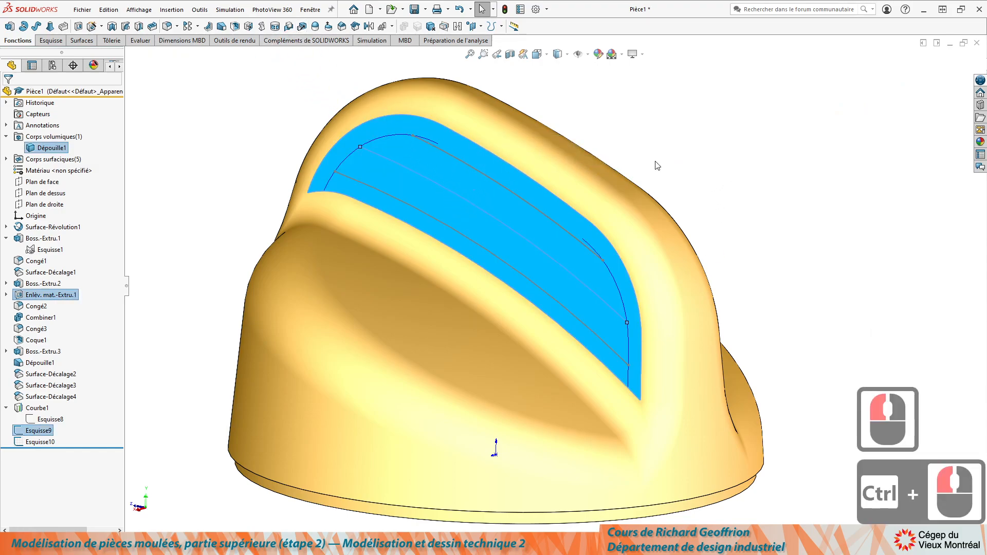
{"action": "left_click", "coordinate": [710, 159]}
{"action": "left_click", "coordinate": [514, 212]}
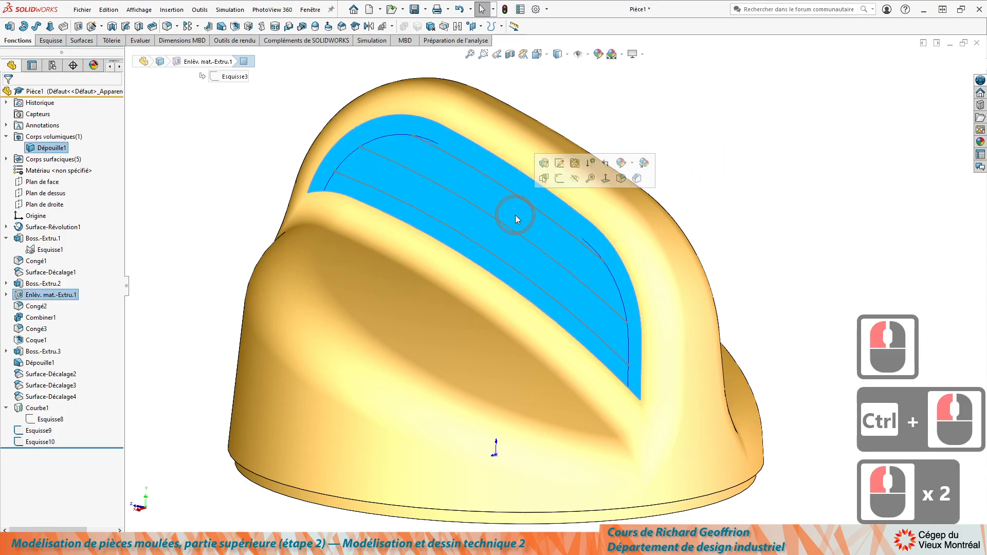
{"action": "key", "text": "l"}
{"action": "key", "text": "Escape"}
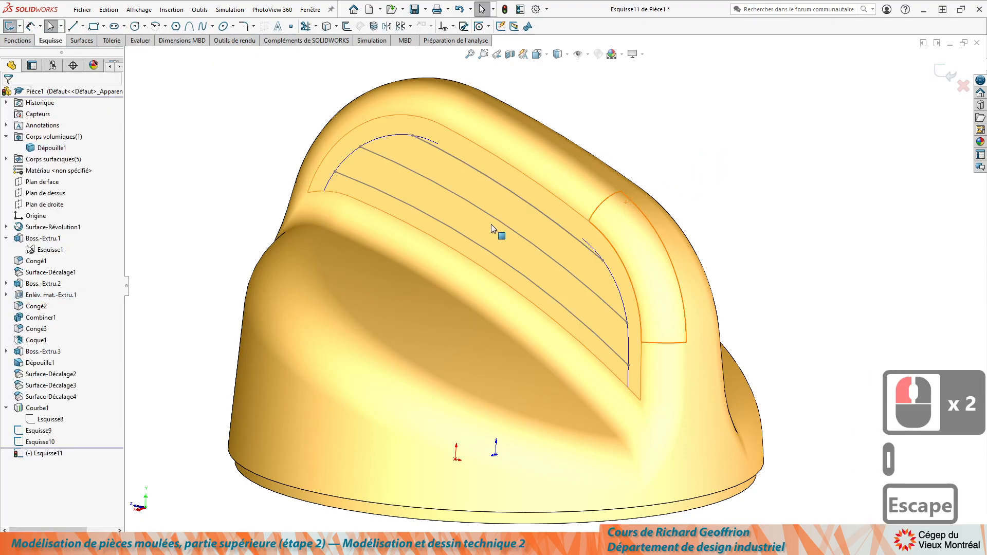
{"action": "left_click", "coordinate": [484, 210]}
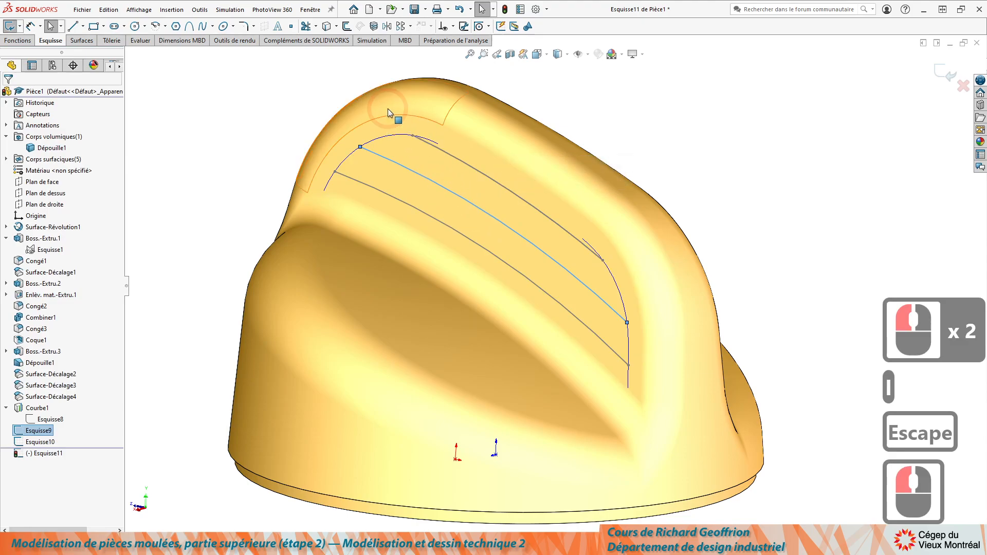
{"action": "left_click", "coordinate": [326, 28]}
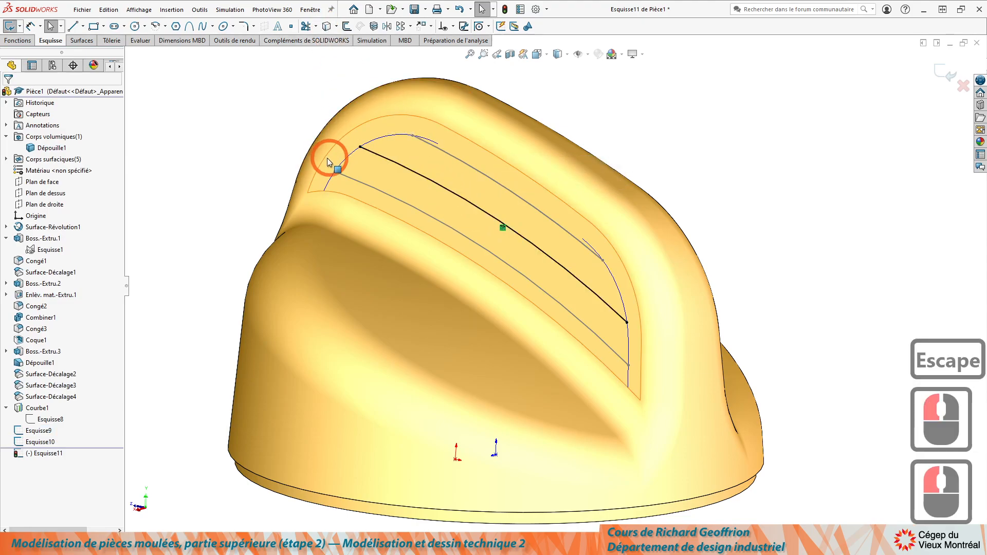
{"action": "left_click", "coordinate": [946, 72]}
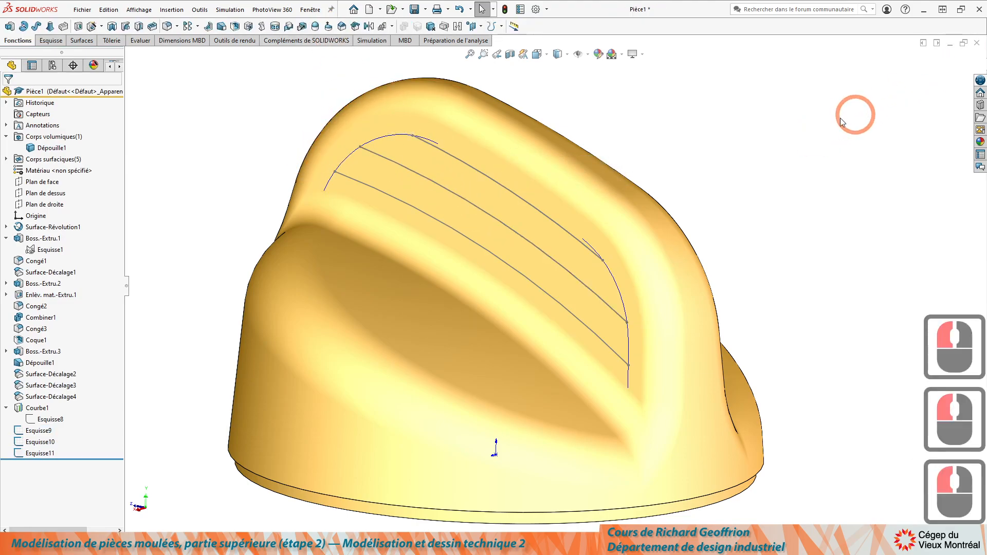
Convert the lowest of the three arcs into its own sketch on the flat side face and exit the sketch
{"action": "left_click", "coordinate": [412, 188]}
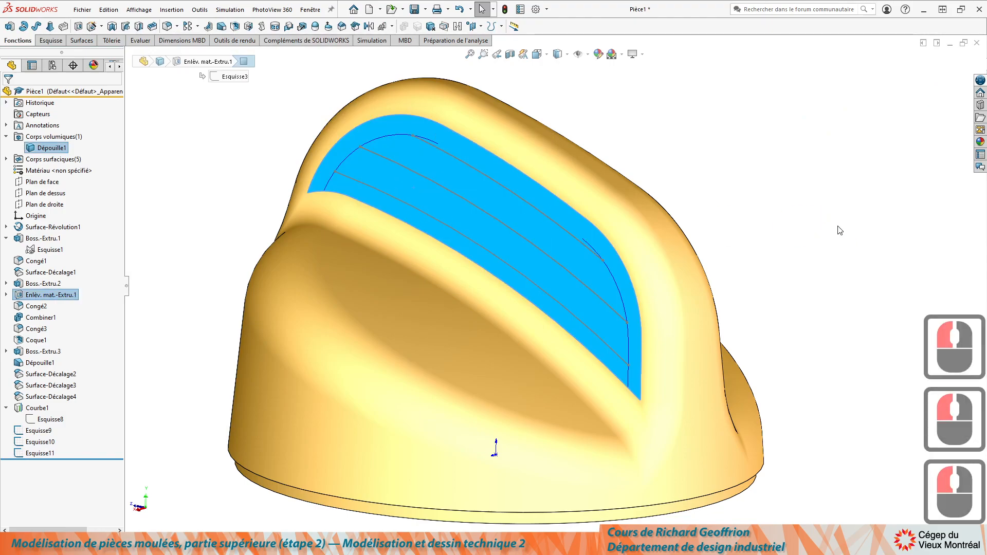
{"action": "key", "text": "l"}
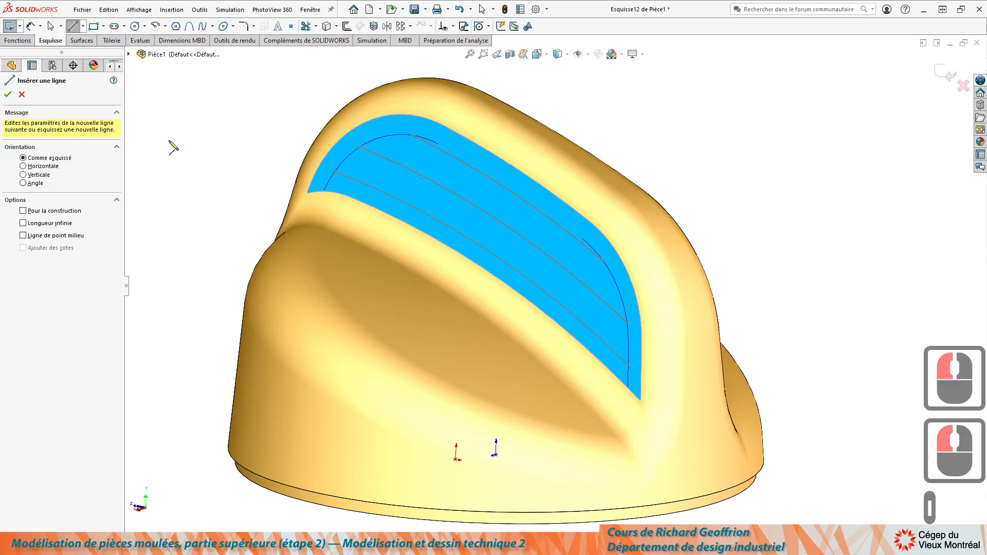
{"action": "left_click", "coordinate": [22, 95]}
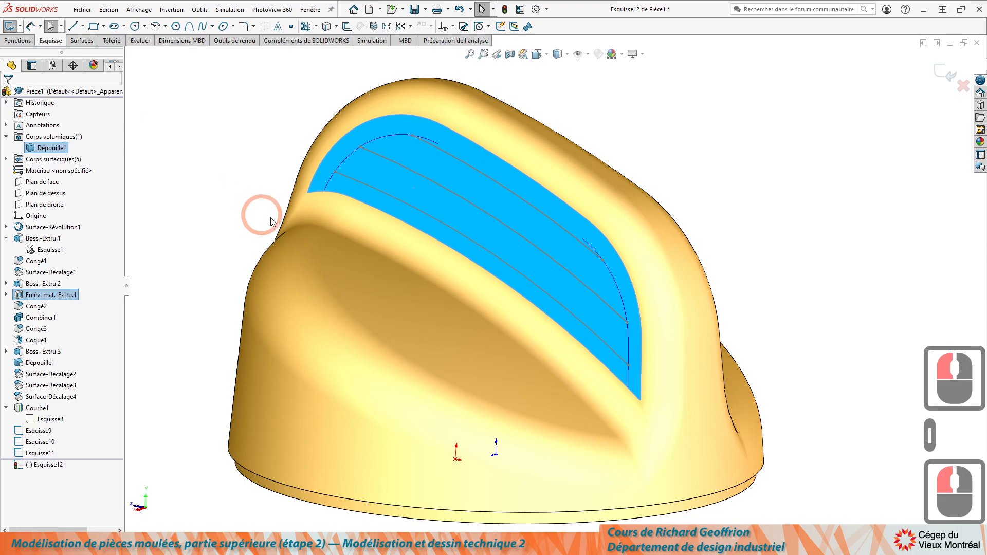
{"action": "left_click", "coordinate": [388, 193]}
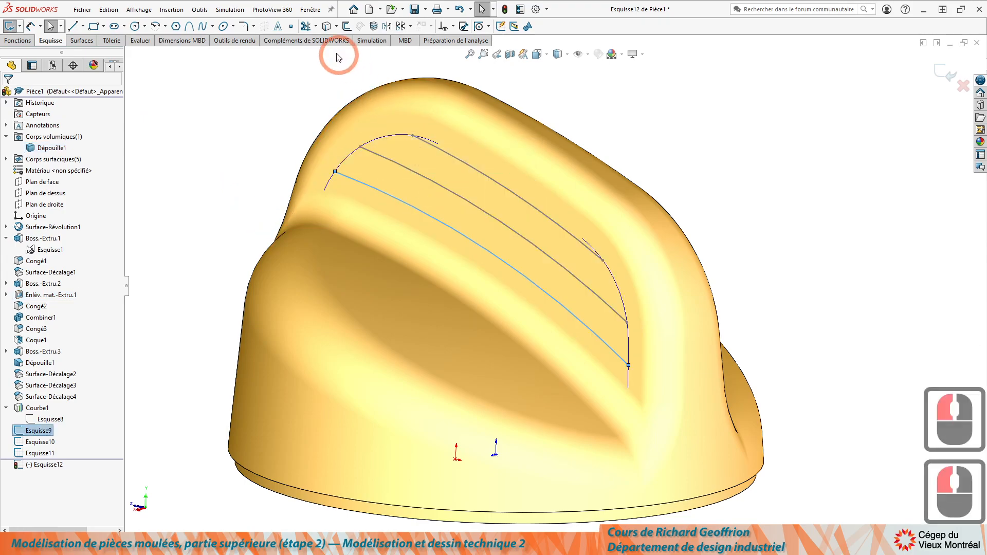
{"action": "left_click", "coordinate": [326, 27]}
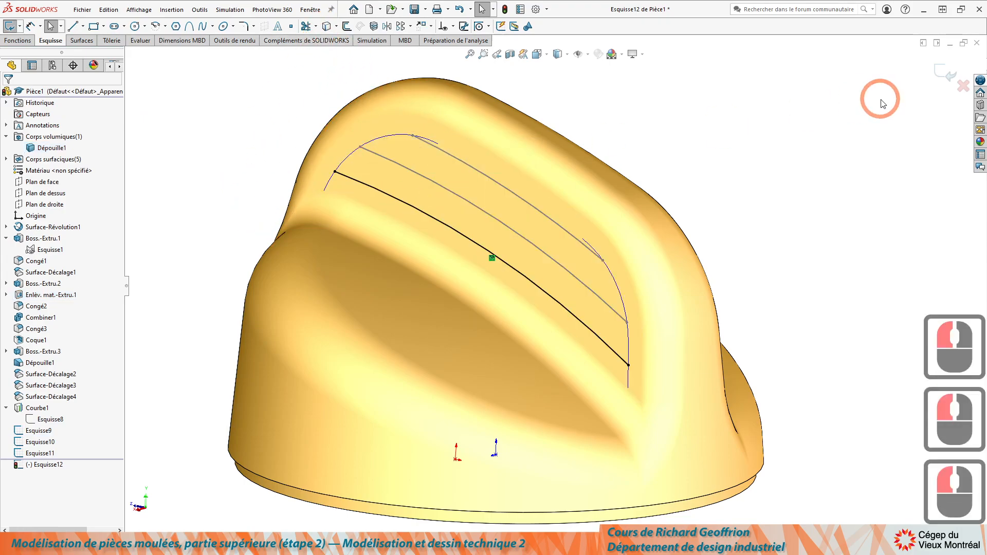
{"action": "left_click", "coordinate": [898, 124]}
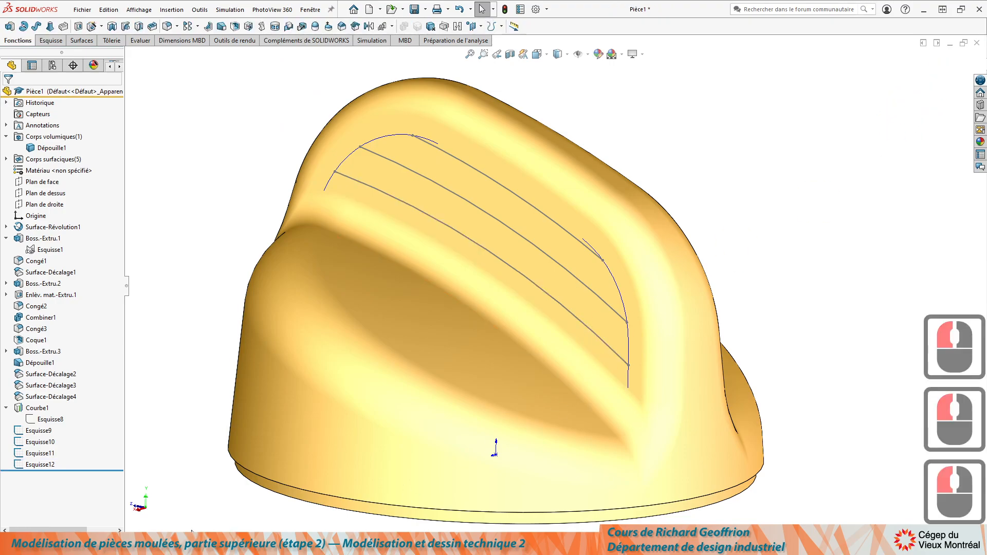
Hide the original three-arc sketch Esquisse9 and the projected boundary curve Courbe1
{"action": "left_click", "coordinate": [40, 431]}
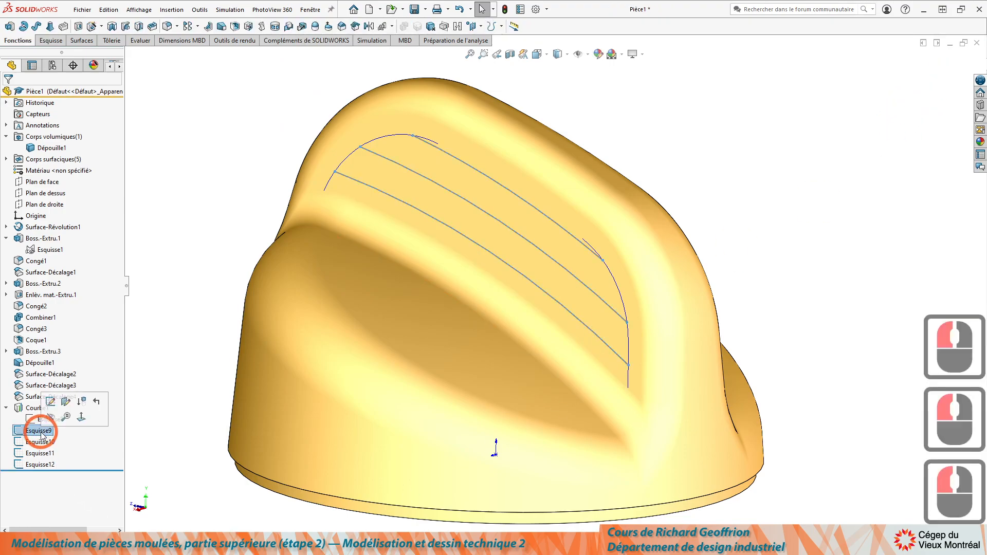
{"action": "left_click", "coordinate": [51, 418]}
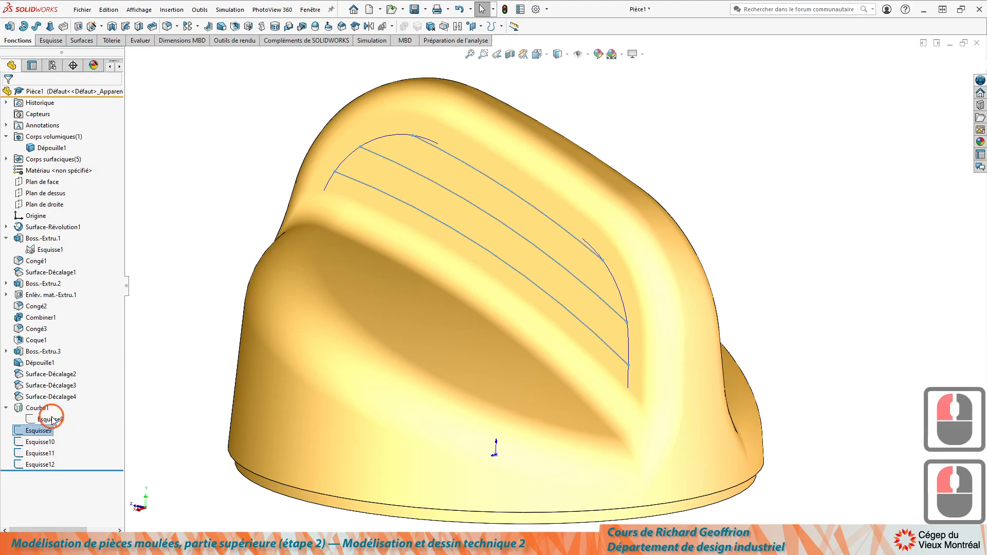
{"action": "left_click", "coordinate": [35, 409]}
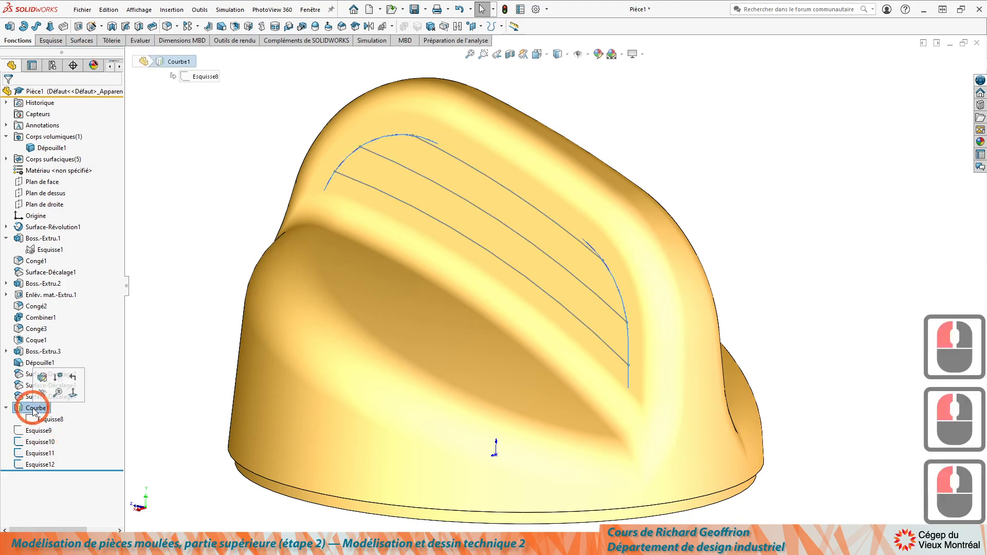
{"action": "left_click", "coordinate": [43, 391]}
{"action": "left_click", "coordinate": [221, 396]}
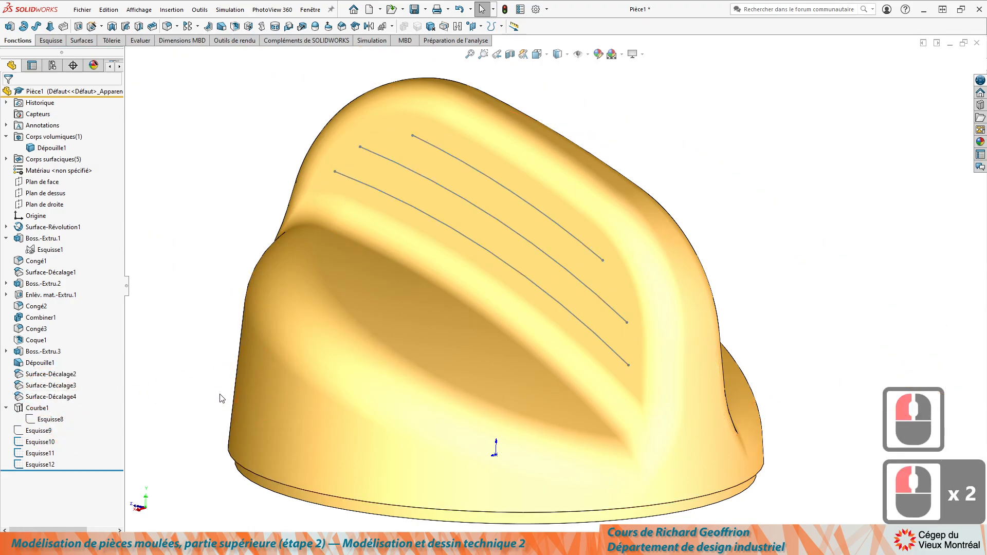
Start a boss sweep with a circular profile, using the upper arc sketch Esquisse10 as its path
{"action": "middle_click_drag", "start_coordinate": [463, 375], "coordinate": [535, 282]}
{"action": "scroll", "coordinate": [517, 302], "scroll_direction": "down", "scroll_amount": 2}
{"action": "scroll", "coordinate": [516, 302], "scroll_direction": "up", "scroll_amount": 3}
{"action": "scroll", "coordinate": [535, 283], "scroll_direction": "down", "scroll_amount": 2}
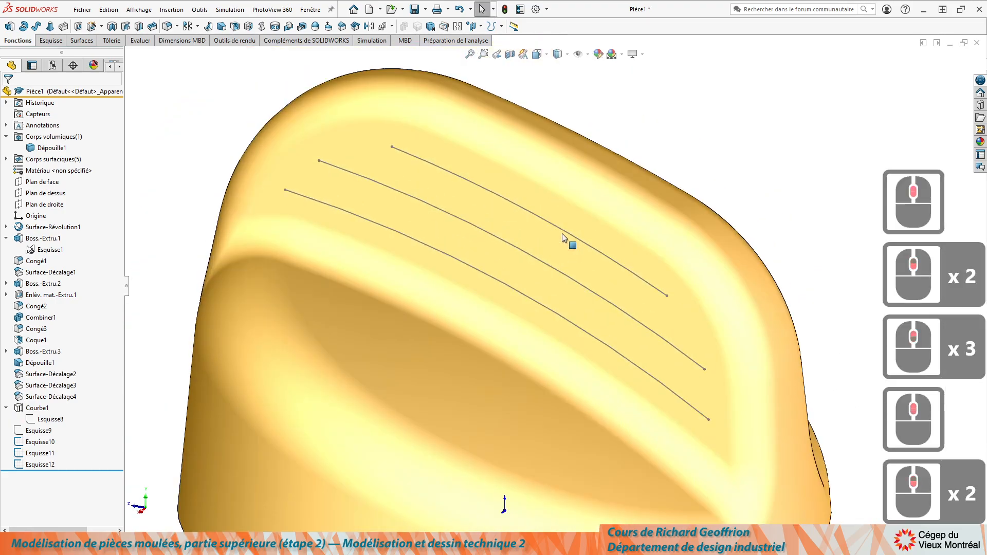
{"action": "left_click", "coordinate": [504, 200]}
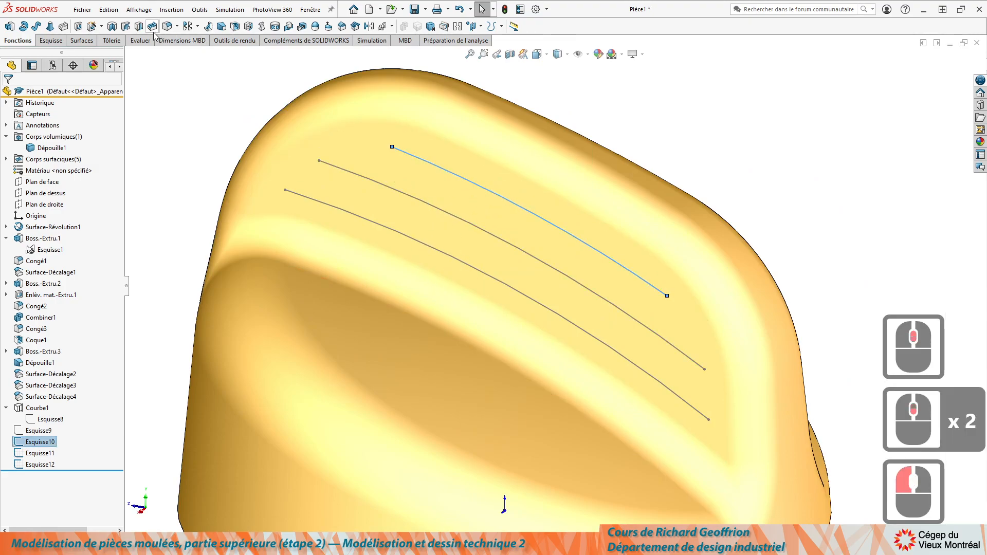
{"action": "left_click", "coordinate": [18, 41]}
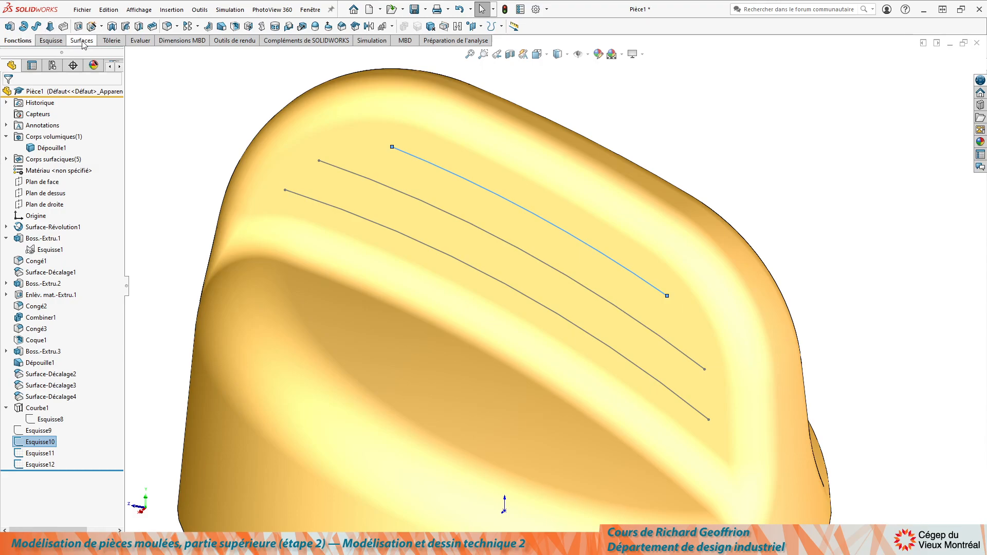
{"action": "left_click", "coordinate": [37, 28]}
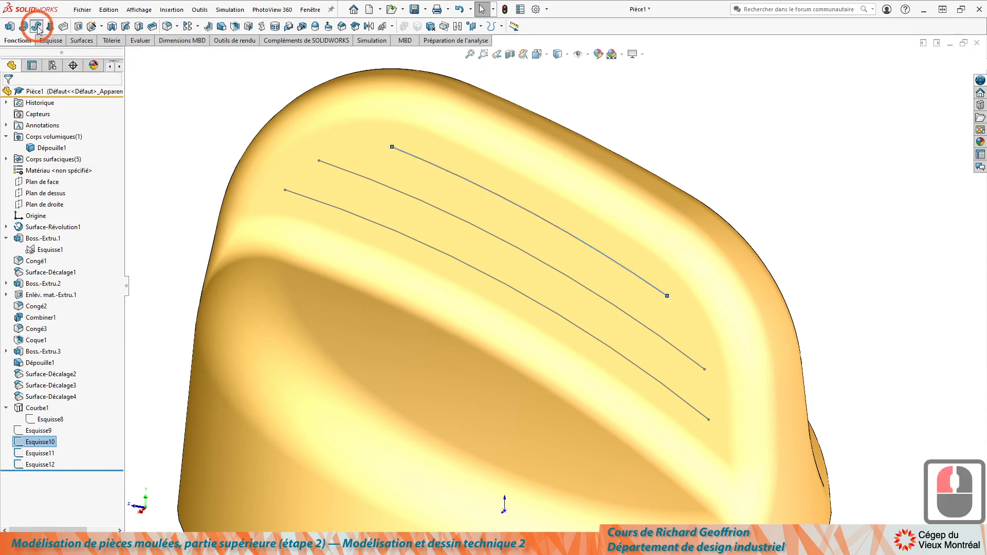
{"action": "left_click", "coordinate": [24, 133]}
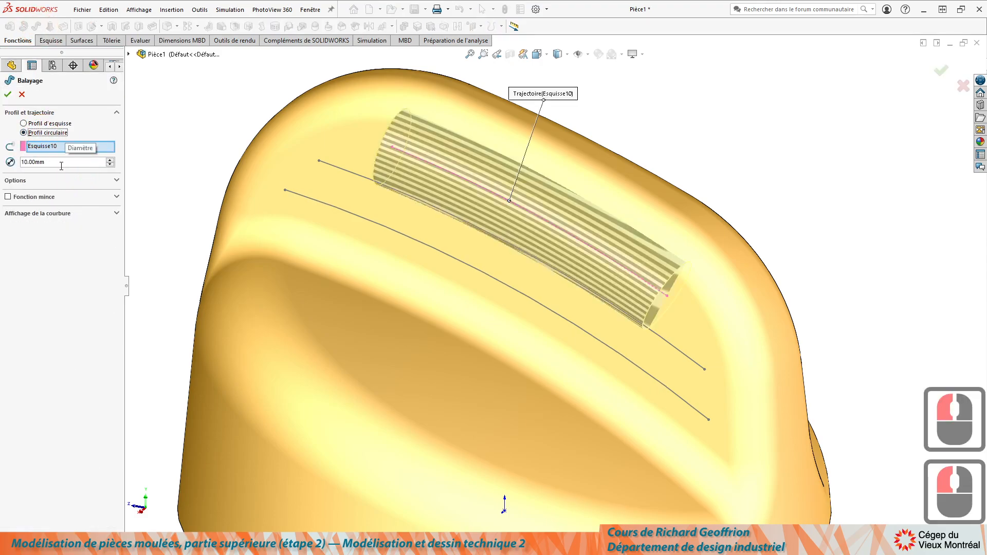
Check the rib radius on the technical drawing, then complete the upper arc's circular sweep with a 1.25 mm diameter
{"action": "key", "text": "alt+Tab"}
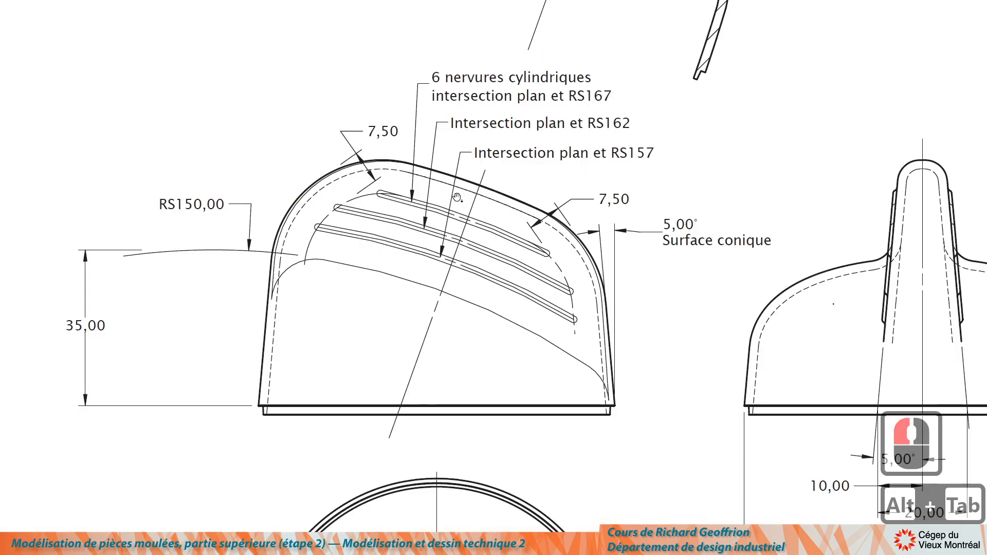
{"action": "scroll", "coordinate": [655, 187], "scroll_direction": "up", "scroll_amount": 20}
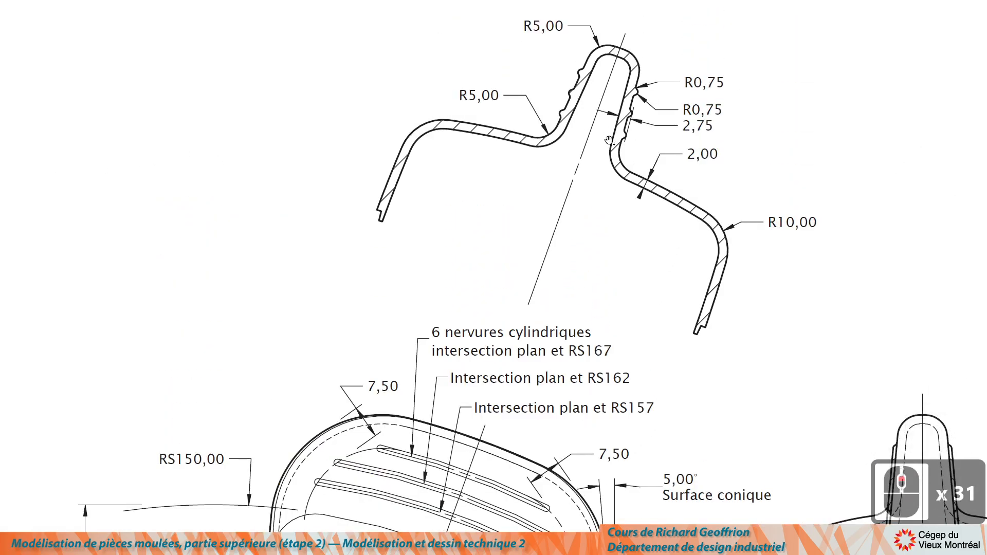
{"action": "key", "text": "alt+Tab"}
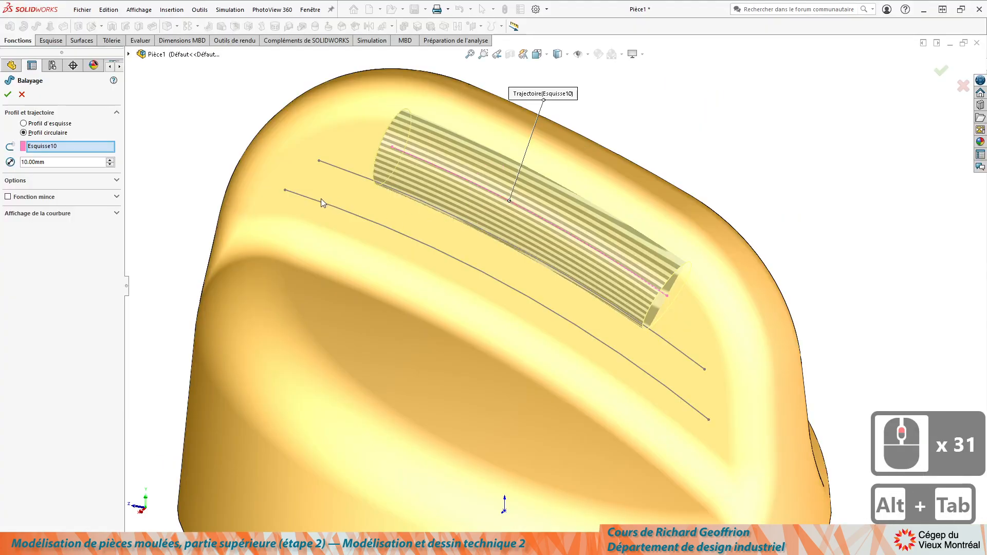
{"action": "right_click", "coordinate": [58, 161]}
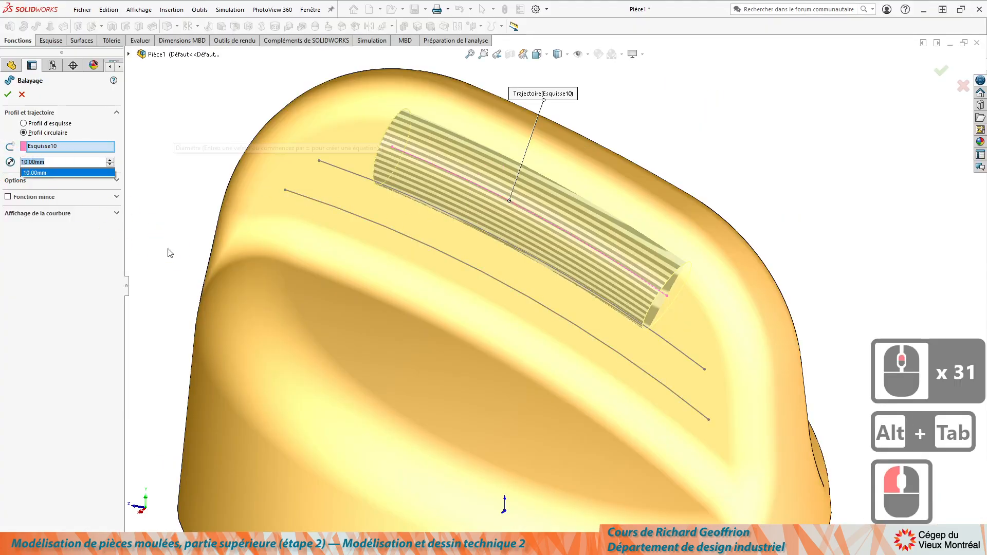
{"action": "type", "text": "1.25"}
{"action": "key", "text": "Tab"}
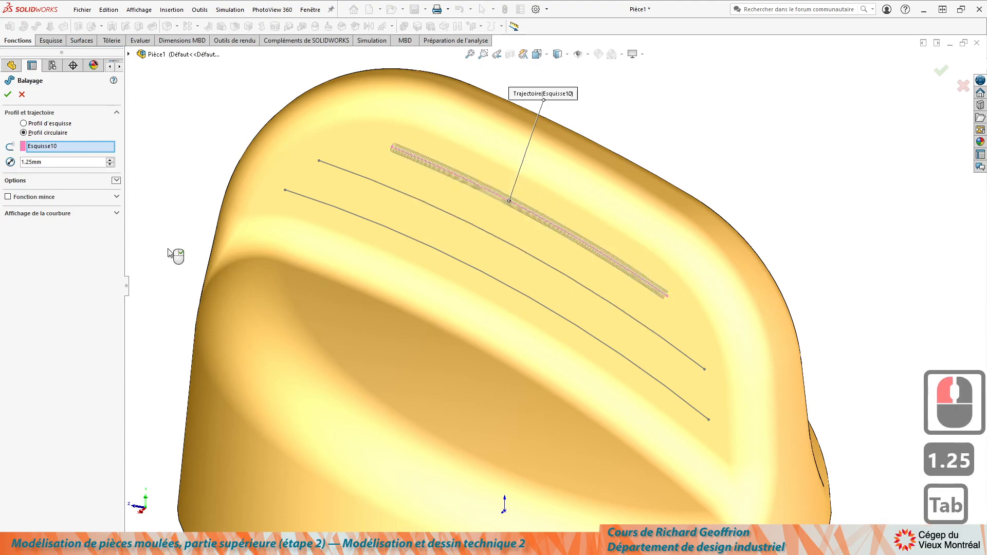
{"action": "key", "text": "Return"}
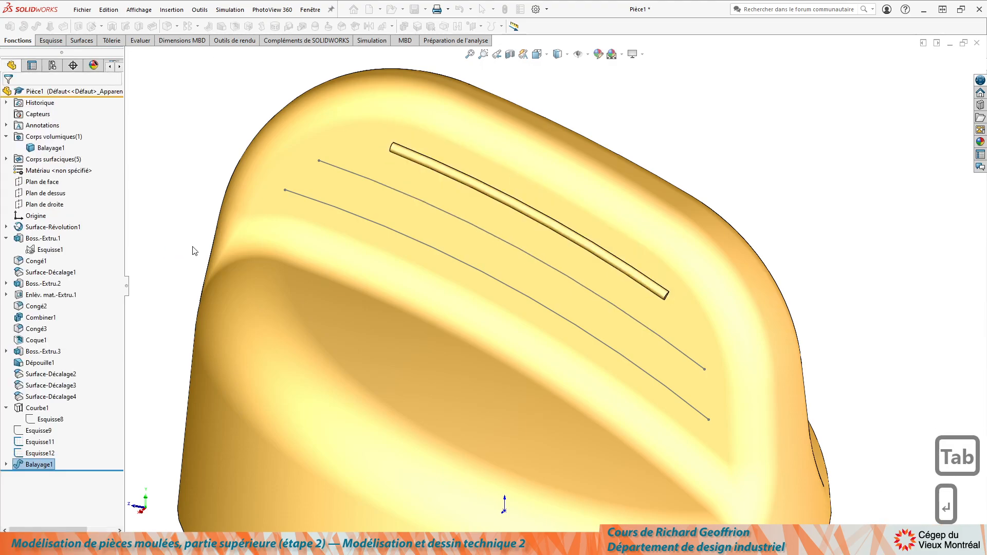
Sweep a circular profile of 1.5 mm diameter along the middle arc sketch Esquisse11
{"action": "left_click", "coordinate": [415, 207]}
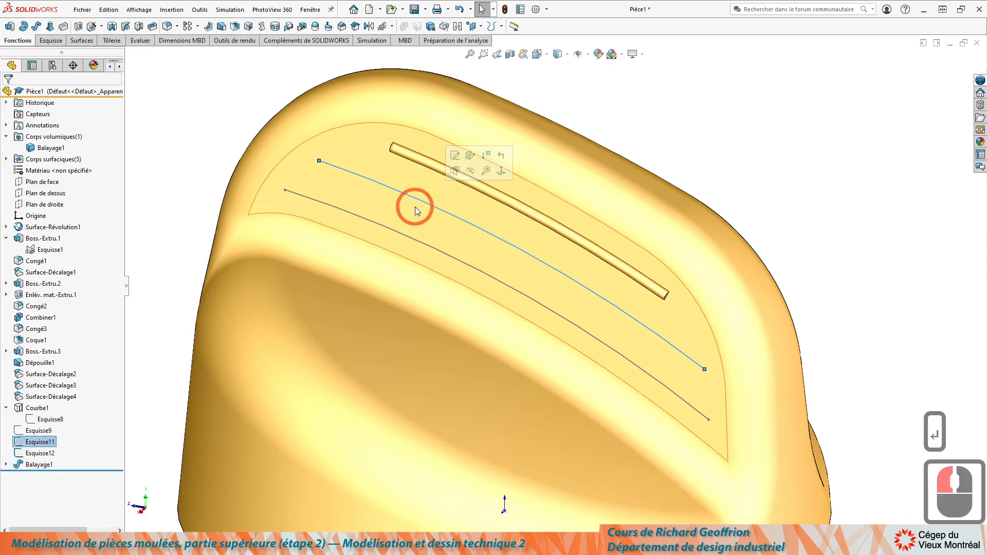
{"action": "key", "text": "Return"}
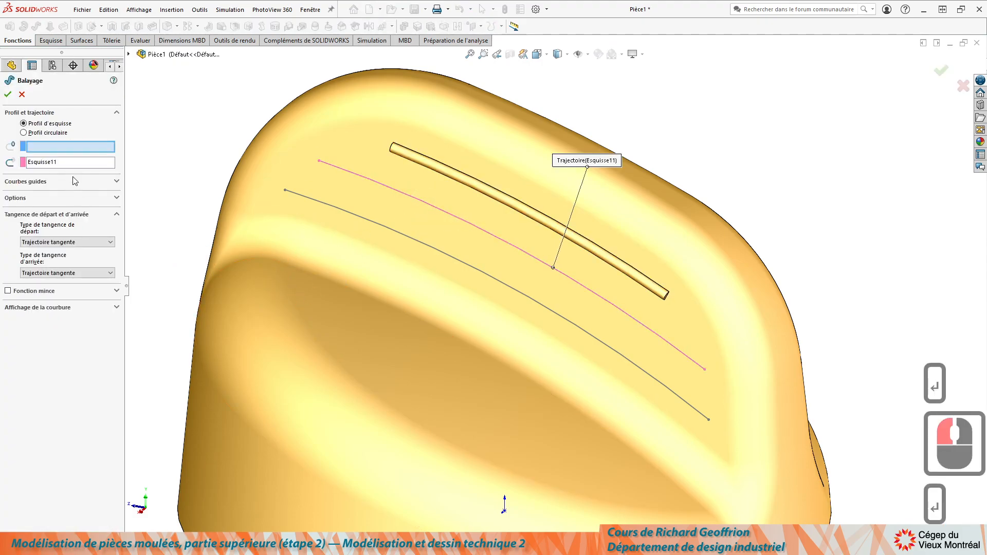
{"action": "left_click", "coordinate": [44, 133]}
{"action": "left_click", "coordinate": [49, 162]}
{"action": "double_click", "coordinate": [50, 161]}
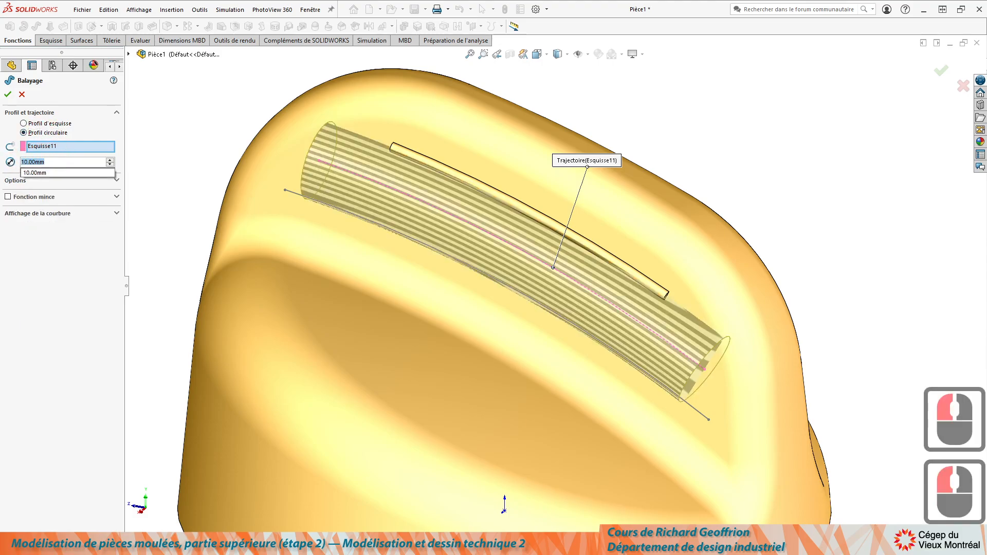
{"action": "type", "text": "1.5"}
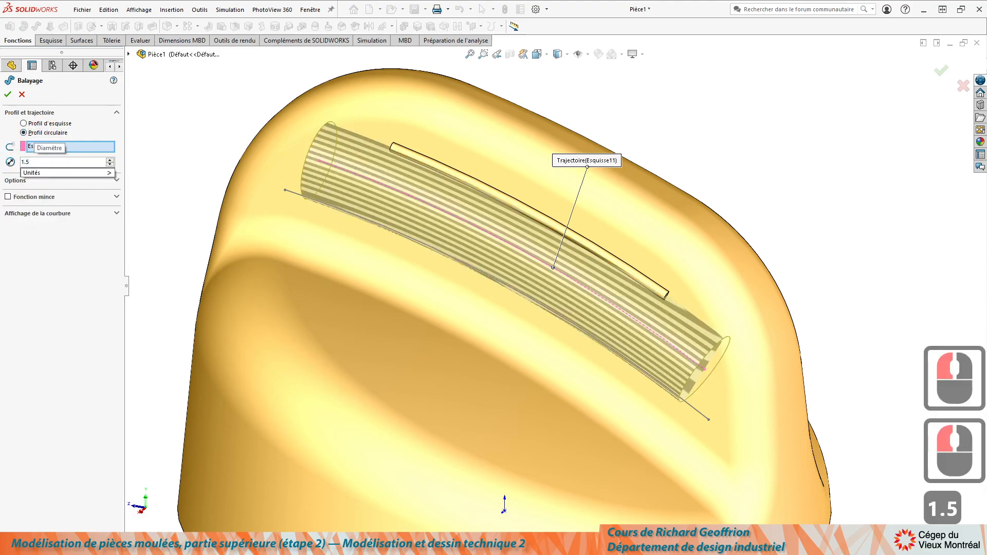
{"action": "key", "text": "Tab"}
{"action": "key", "text": "Return"}
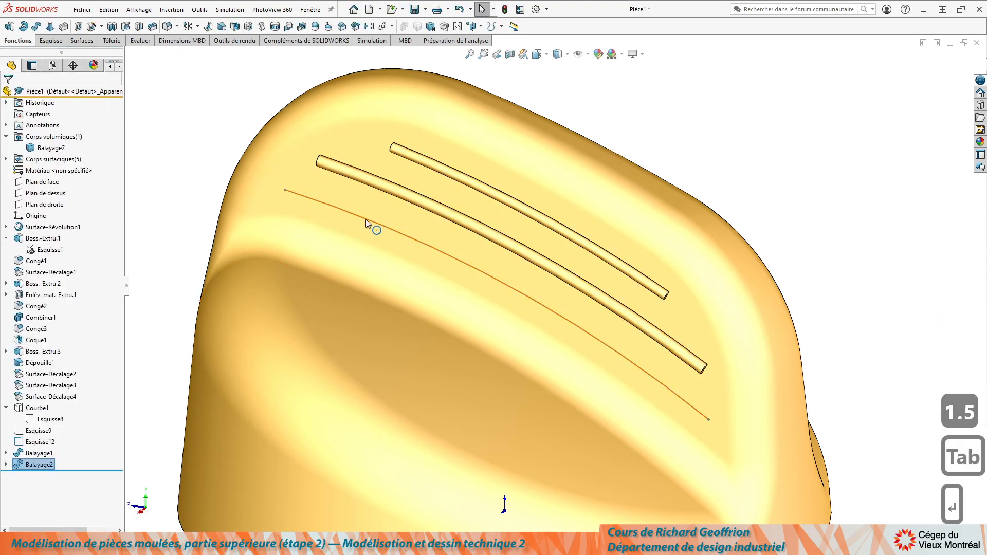
Sweep a circular profile of 1.5 mm diameter along the lowest arc sketch Esquisse12
{"action": "left_click", "coordinate": [242, 213]}
{"action": "key", "text": "Return"}
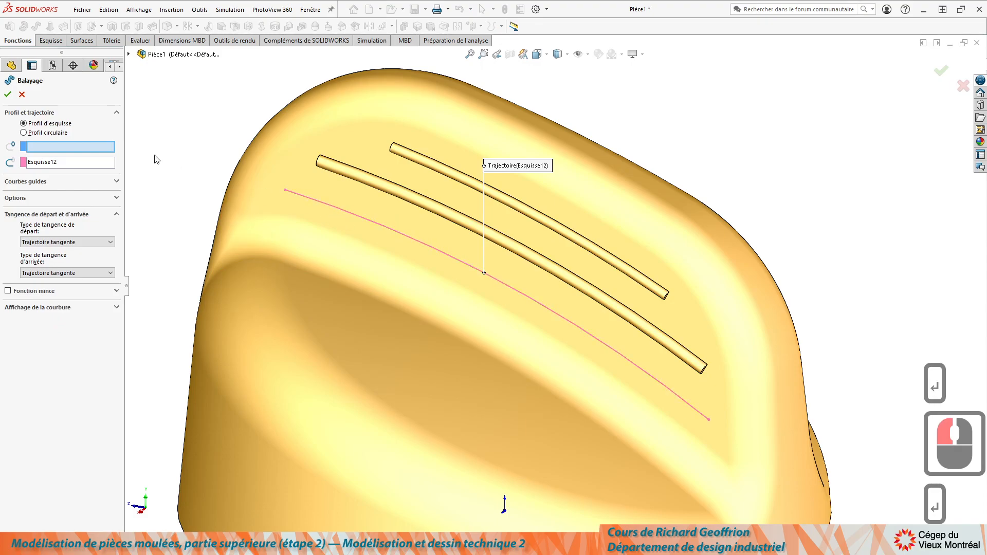
{"action": "left_click", "coordinate": [55, 133]}
{"action": "double_click", "coordinate": [53, 162]}
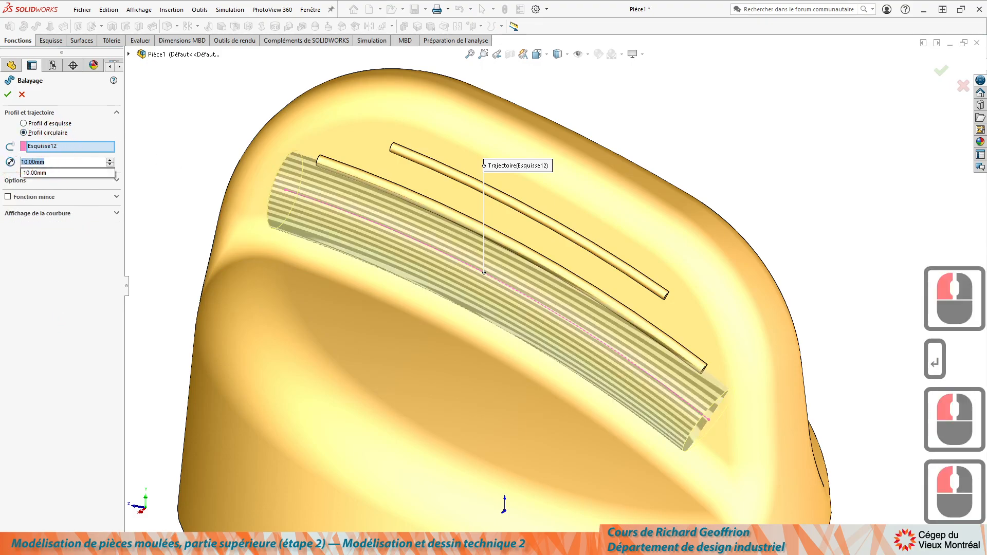
{"action": "type", "text": "1.5"}
{"action": "key", "text": "Return"}
{"action": "key", "text": "Return"}
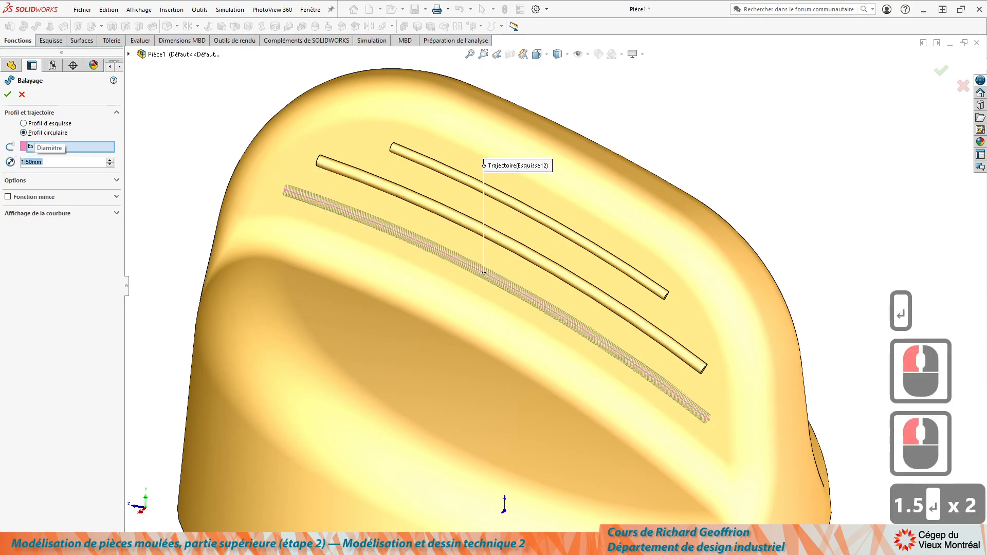
Create a sketch on the flat face at the upper rib's lower end and convert the face's outline into it
{"action": "scroll", "coordinate": [647, 344], "scroll_direction": "down", "scroll_amount": 2}
{"action": "scroll", "coordinate": [669, 319], "scroll_direction": "down", "scroll_amount": 6}
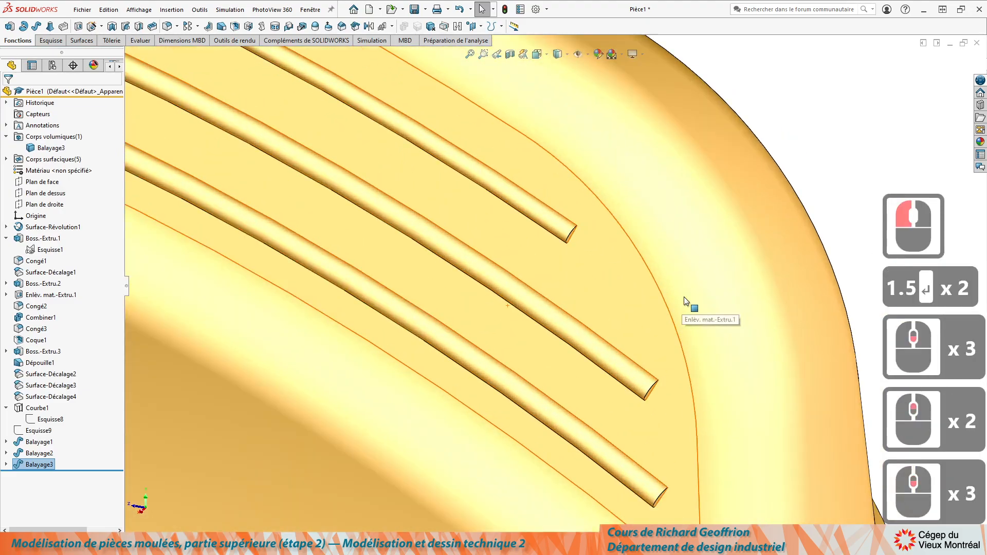
{"action": "scroll", "coordinate": [551, 254], "scroll_direction": "down", "scroll_amount": 6}
{"action": "scroll", "coordinate": [511, 360], "scroll_direction": "up", "scroll_amount": 8}
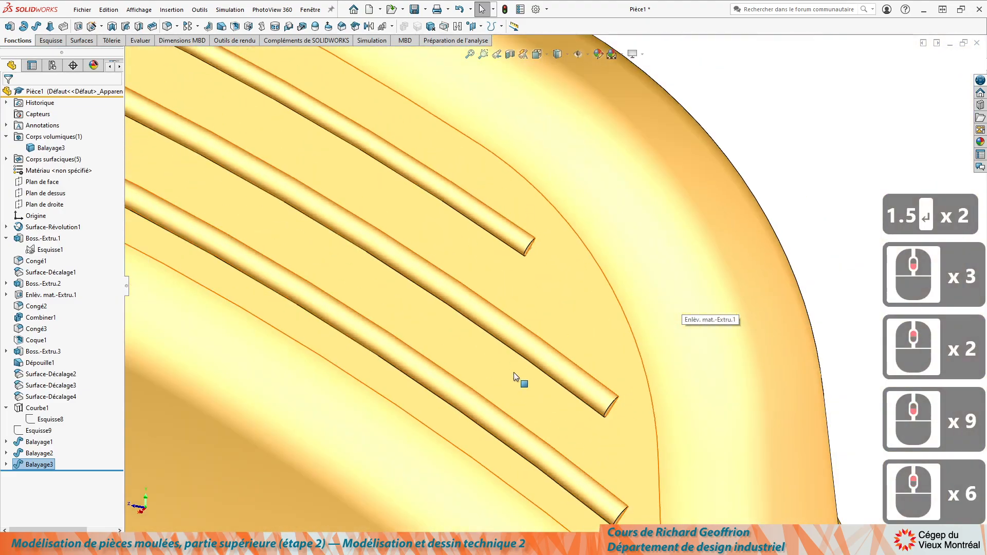
{"action": "scroll", "coordinate": [525, 175], "scroll_direction": "down", "scroll_amount": 3}
{"action": "scroll", "coordinate": [464, 158], "scroll_direction": "down", "scroll_amount": 5}
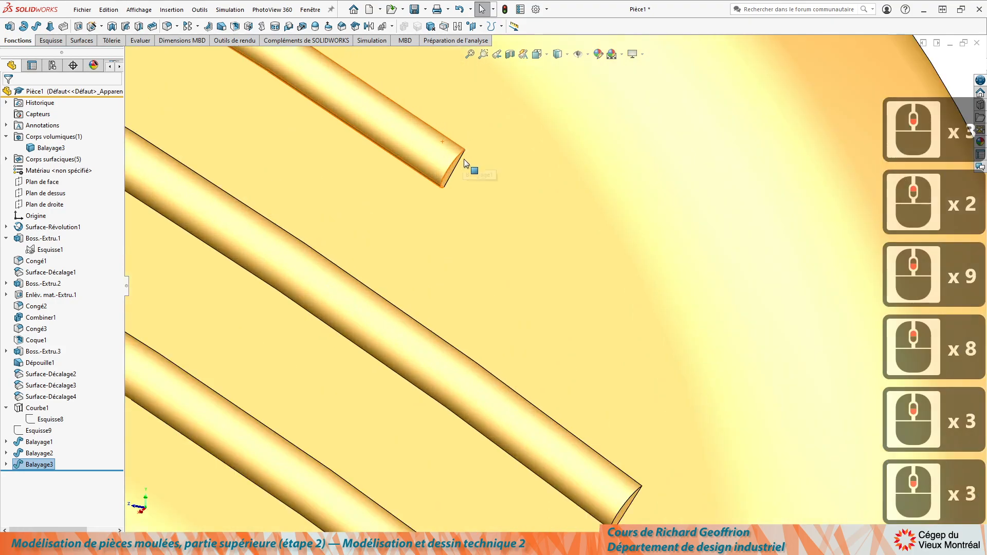
{"action": "left_click", "coordinate": [541, 279]}
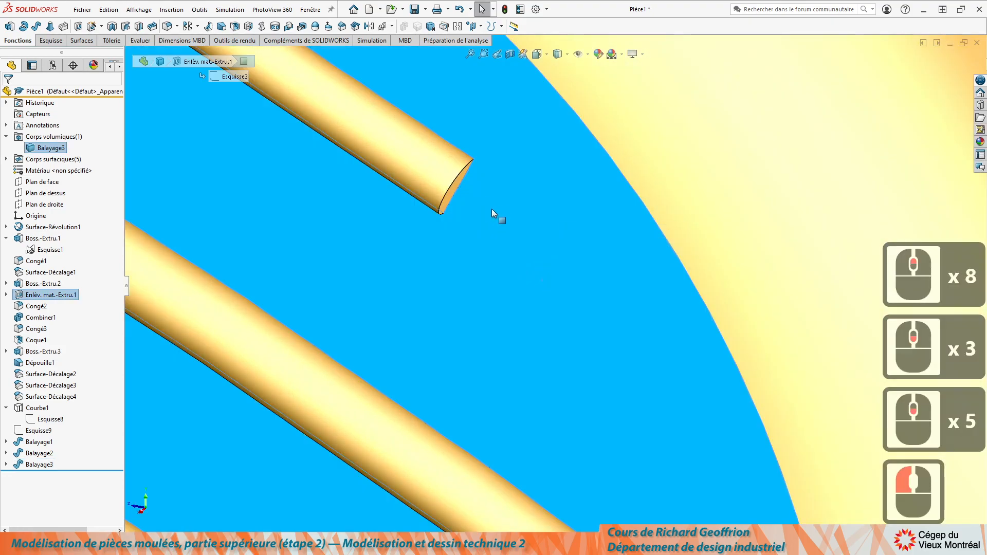
{"action": "left_click", "coordinate": [466, 211]}
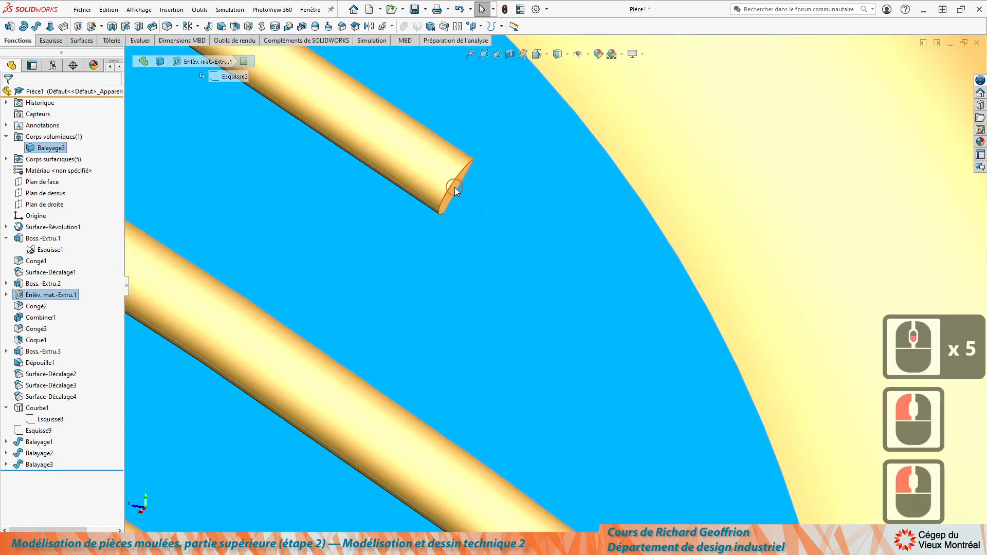
{"action": "left_click", "coordinate": [454, 187]}
{"action": "scroll", "coordinate": [481, 233], "scroll_direction": "down", "scroll_amount": 6}
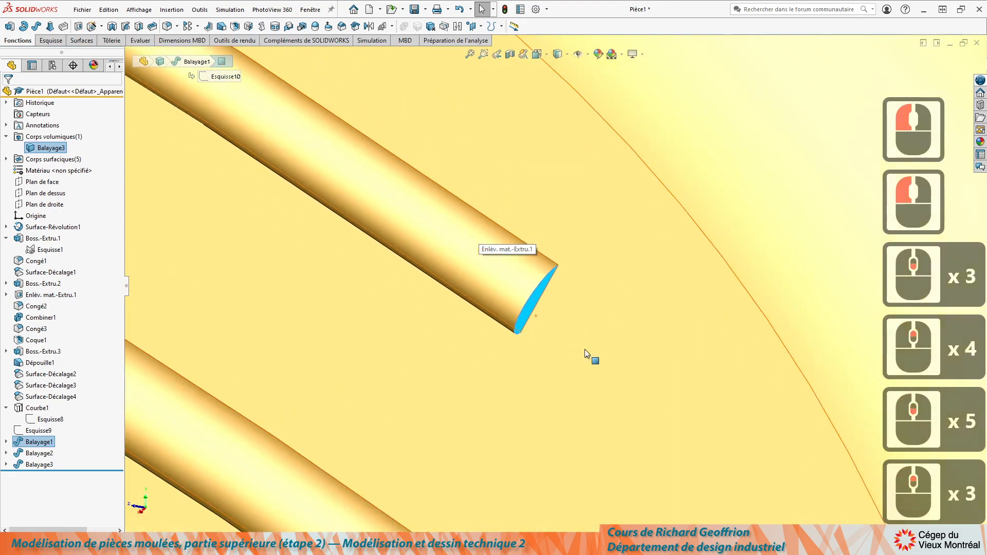
{"action": "scroll", "coordinate": [628, 356], "scroll_direction": "down", "scroll_amount": 4}
{"action": "middle_click_drag", "start_coordinate": [543, 213], "coordinate": [496, 276], "text": "ctrl"}
{"action": "scroll", "coordinate": [497, 276], "scroll_direction": "up", "scroll_amount": 1, "text": "ctrl"}
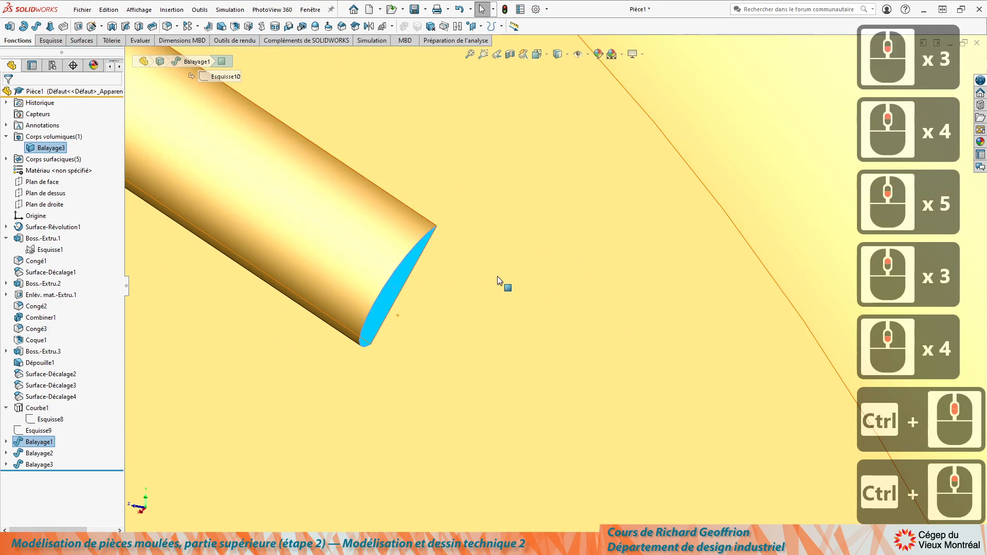
{"action": "key", "text": "l"}
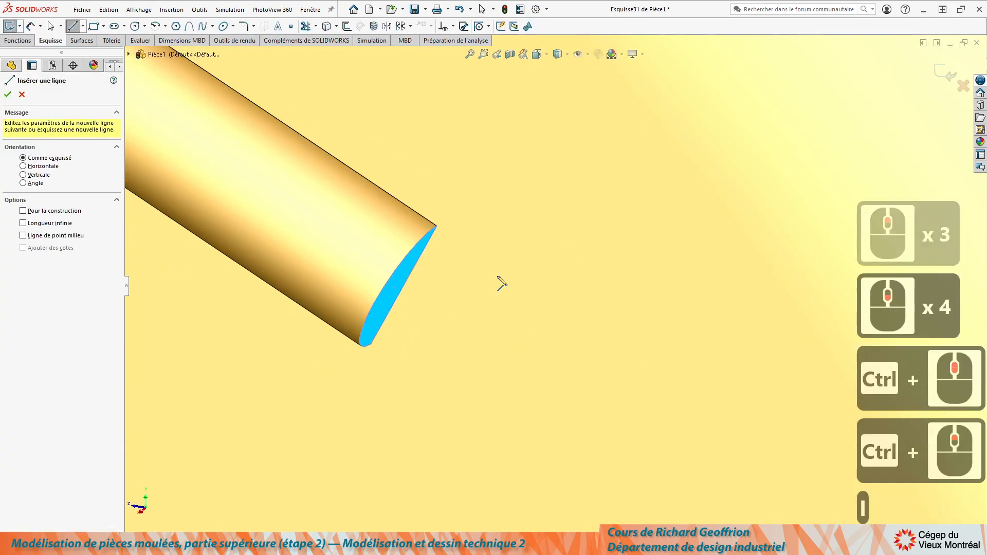
{"action": "left_click", "coordinate": [327, 26]}
Revolve the upper rib's end outline 360° about its straight edge, merging the result, to round the rib's end
{"action": "left_click", "coordinate": [418, 265]}
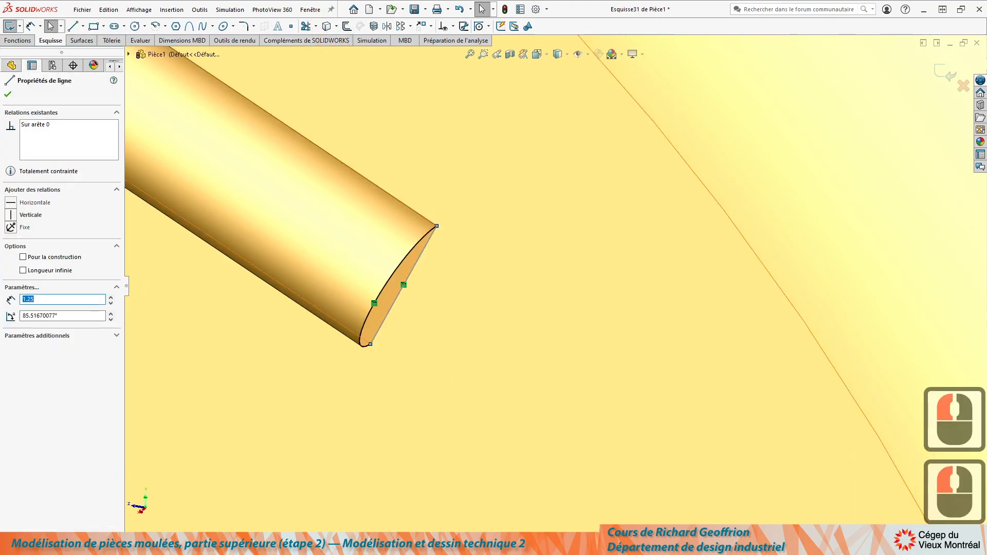
{"action": "left_click", "coordinate": [18, 41]}
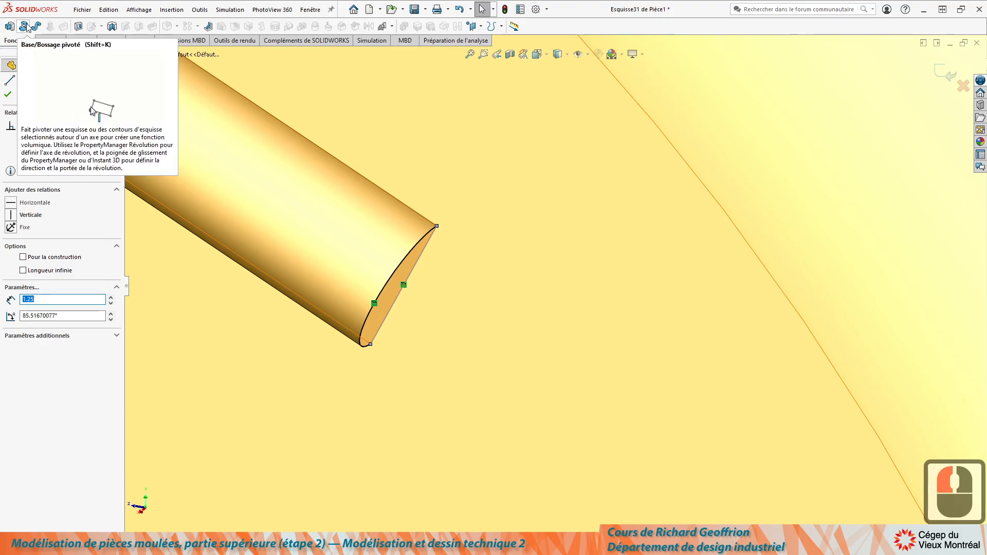
{"action": "left_click", "coordinate": [27, 26]}
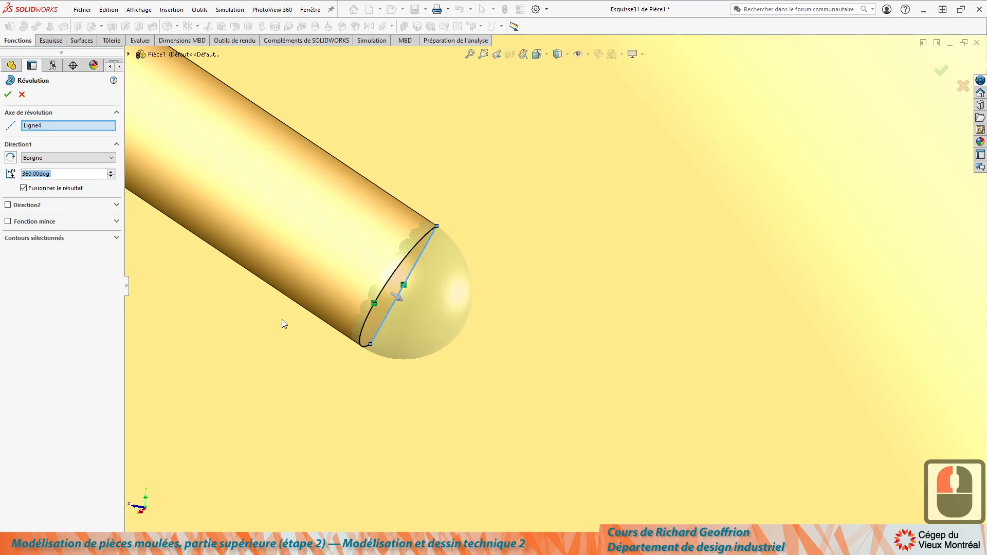
{"action": "key", "text": "Return"}
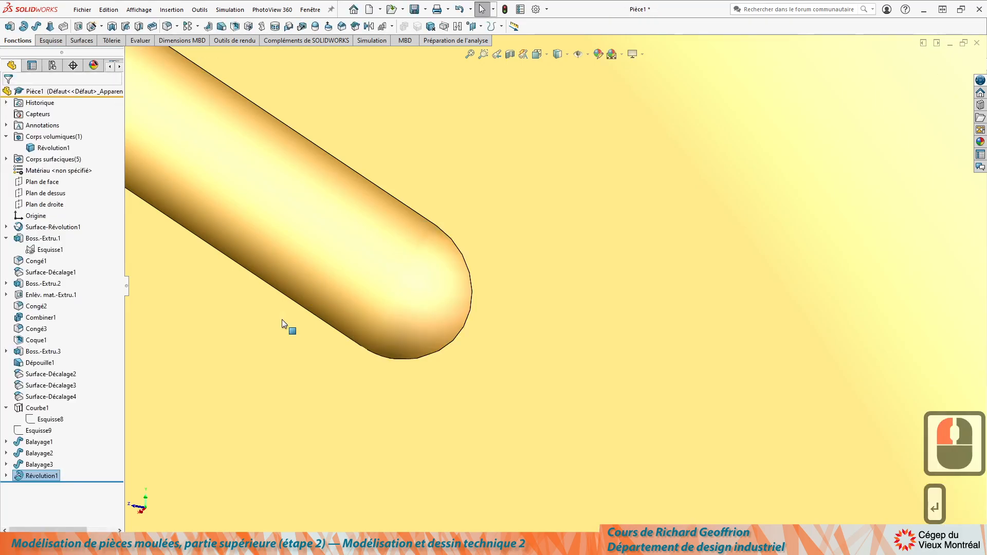
Create a sketch on the flat face at the middle rib's lower end and convert the face's outline into it
{"action": "scroll", "coordinate": [326, 336], "scroll_direction": "down", "scroll_amount": 9}
{"action": "scroll", "coordinate": [619, 502], "scroll_direction": "up", "scroll_amount": 6}
{"action": "scroll", "coordinate": [579, 394], "scroll_direction": "down", "scroll_amount": 9}
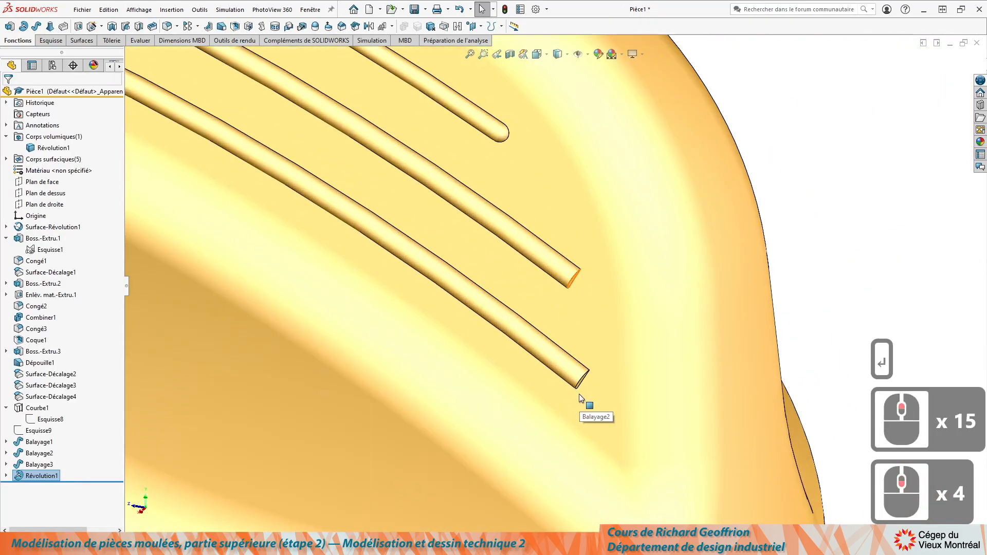
{"action": "scroll", "coordinate": [594, 241], "scroll_direction": "down", "scroll_amount": 2}
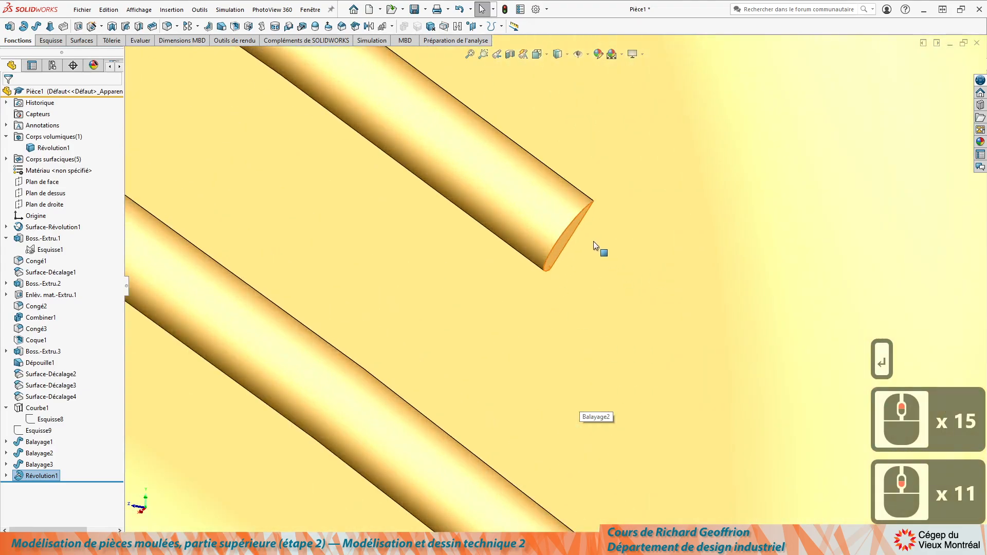
{"action": "left_click", "coordinate": [566, 237]}
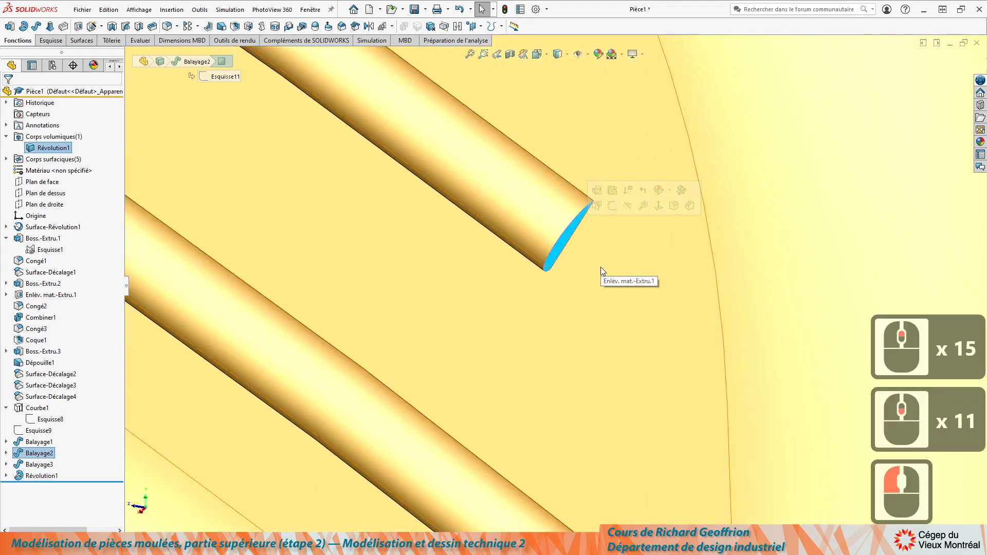
{"action": "key", "text": "l"}
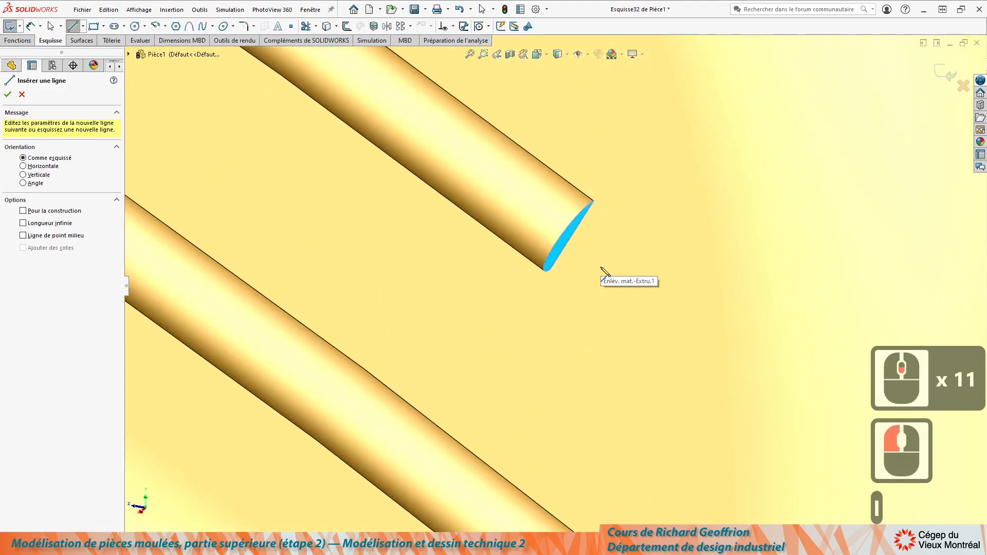
{"action": "left_click", "coordinate": [330, 26]}
Revolve the middle rib's end outline 360° about its straight edge, merging the result, to round the rib's end
{"action": "left_click", "coordinate": [578, 222]}
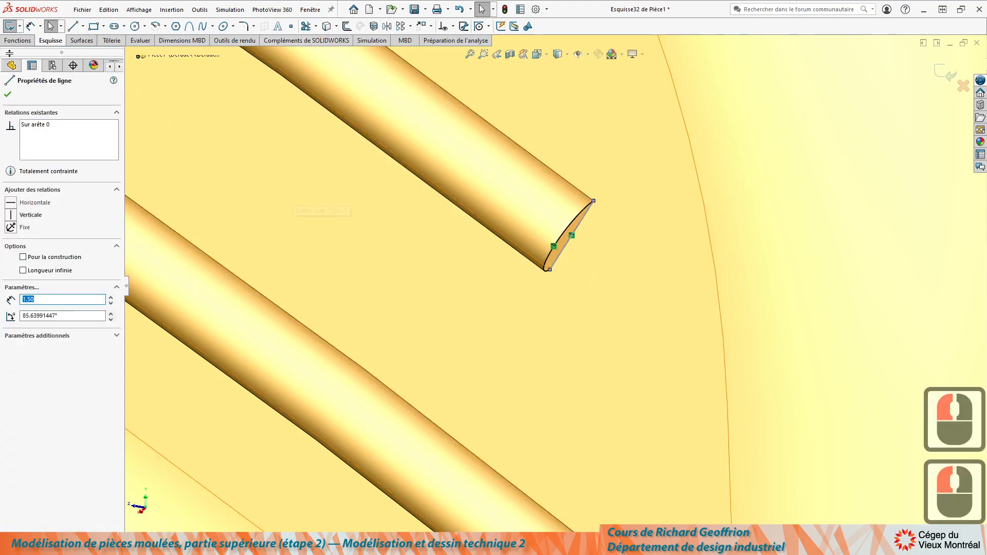
{"action": "left_click", "coordinate": [17, 41]}
{"action": "left_click", "coordinate": [24, 27]}
{"action": "left_click", "coordinate": [224, 176]}
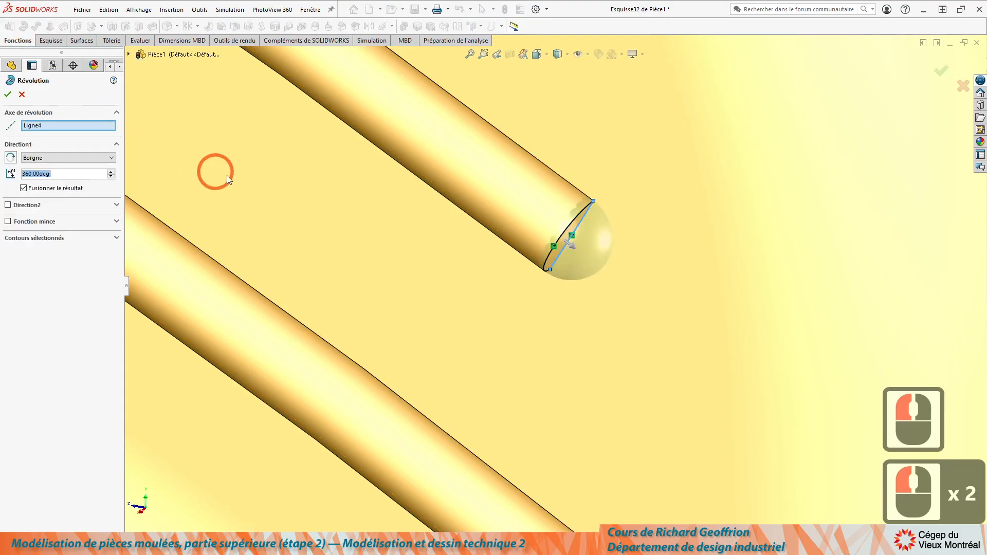
{"action": "key", "text": "Return"}
Create a sketch on the flat face at the lowest rib's lower end and convert the face's outline into it
{"action": "scroll", "coordinate": [590, 438], "scroll_direction": "up", "scroll_amount": 7}
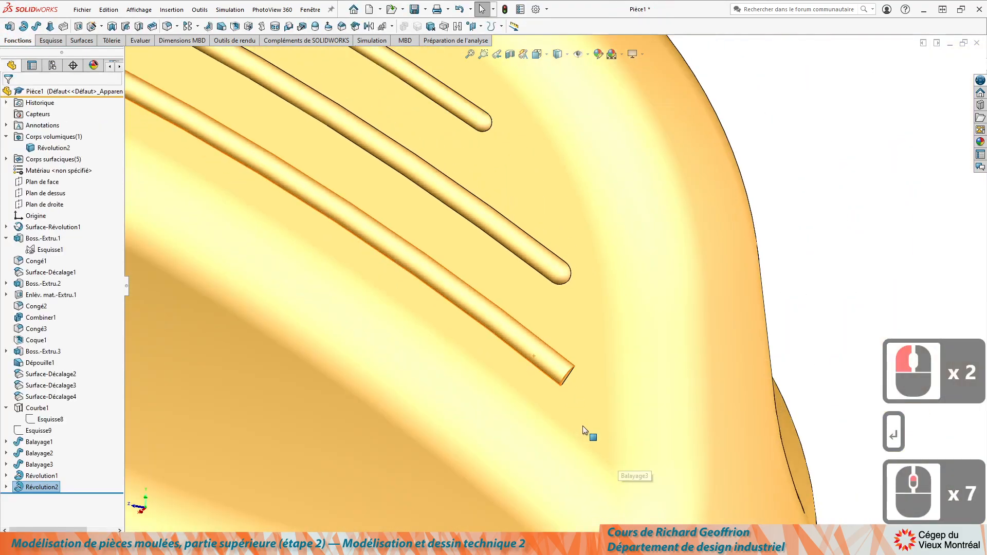
{"action": "scroll", "coordinate": [584, 289], "scroll_direction": "down", "scroll_amount": 4}
{"action": "scroll", "coordinate": [517, 329], "scroll_direction": "down", "scroll_amount": 3}
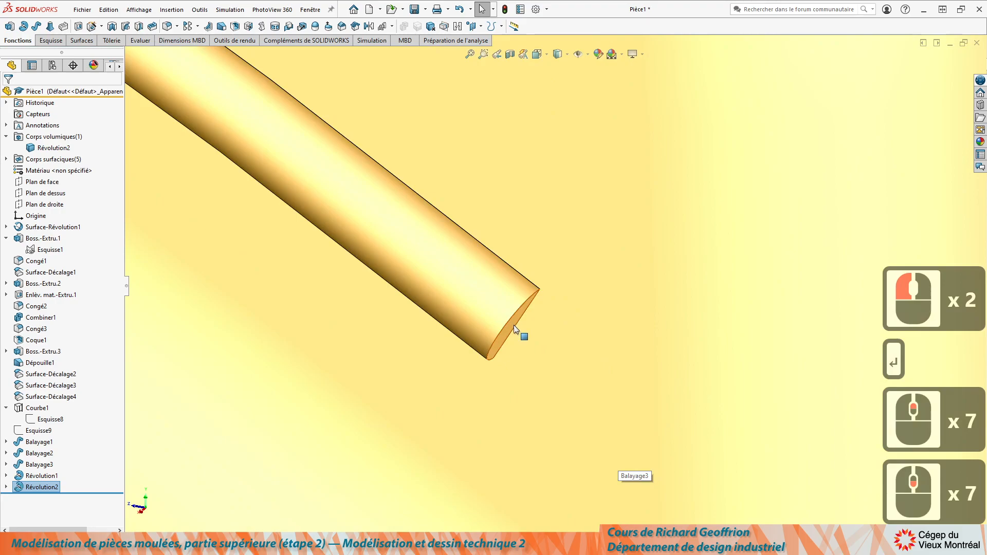
{"action": "left_click", "coordinate": [513, 324]}
{"action": "key", "text": "l"}
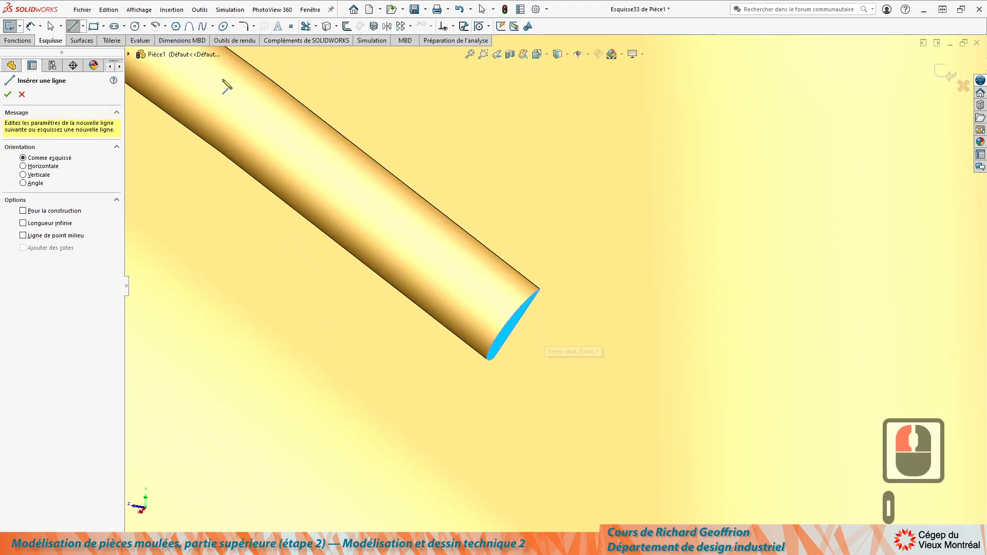
{"action": "left_click", "coordinate": [326, 26]}
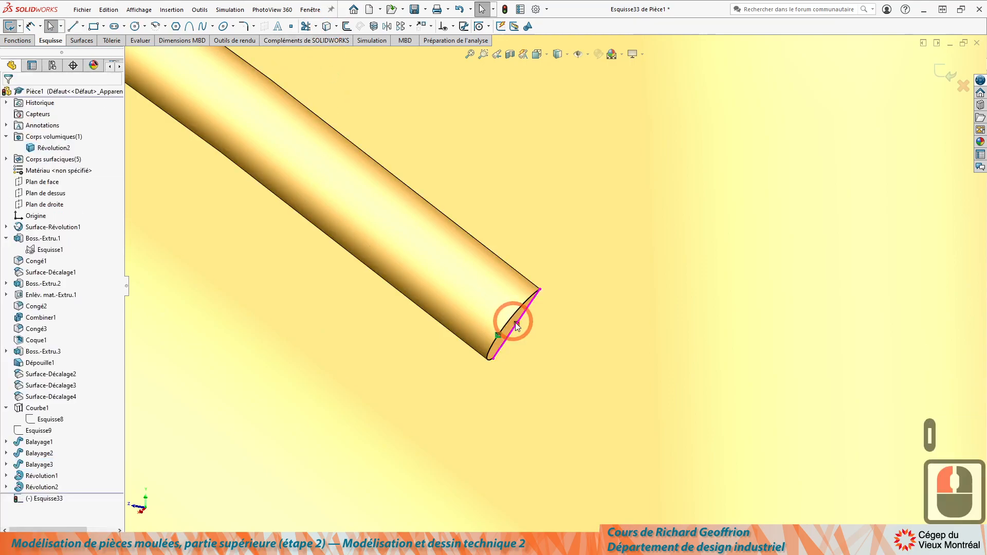
Revolve the lowest rib's lower end outline 360° about its straight edge, merging the result, to round that end
{"action": "left_click", "coordinate": [526, 311]}
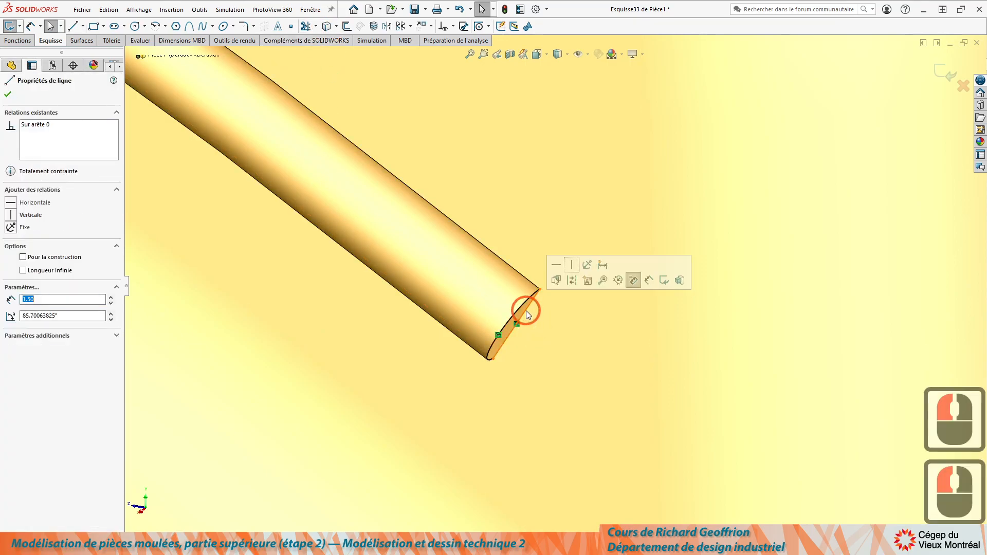
{"action": "left_click", "coordinate": [17, 41]}
{"action": "double_click", "coordinate": [24, 26]}
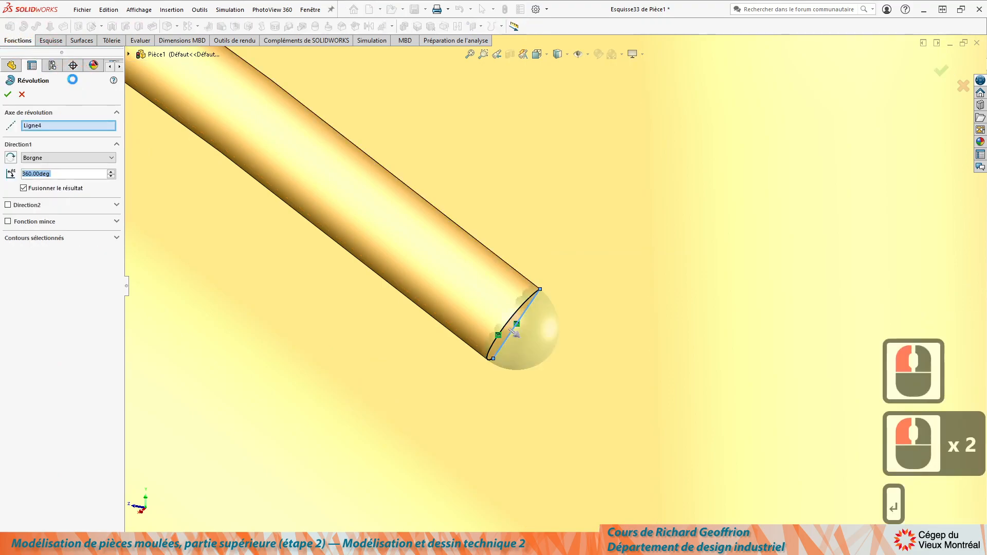
{"action": "key", "text": "Return"}
Create a sketch on the flat face at the upper rib's still-open upper end and convert the face's outline into it
{"action": "scroll", "coordinate": [245, 245], "scroll_direction": "up", "scroll_amount": 13}
{"action": "middle_click_drag", "start_coordinate": [291, 153], "coordinate": [227, 267]}
{"action": "scroll", "coordinate": [296, 129], "scroll_direction": "down", "scroll_amount": 7}
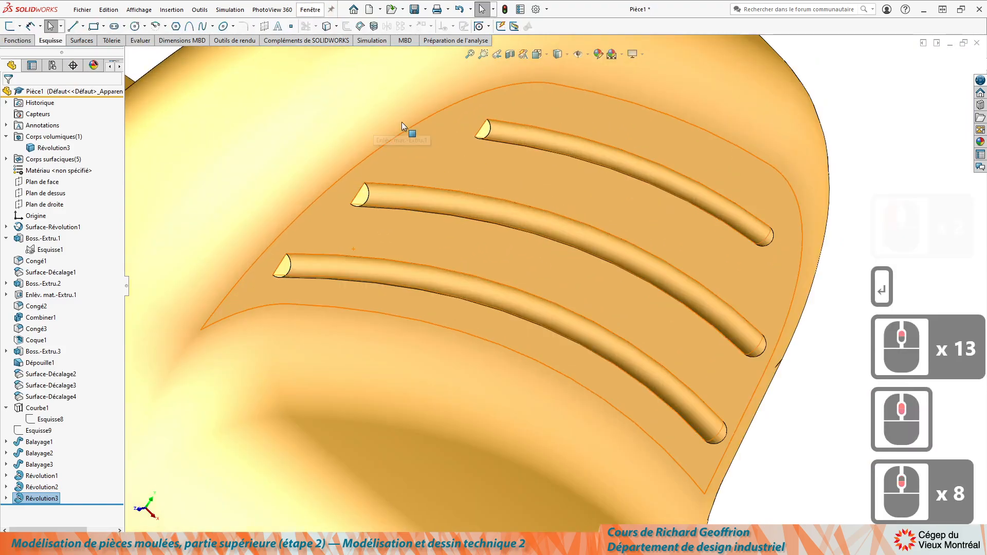
{"action": "scroll", "coordinate": [539, 181], "scroll_direction": "down", "scroll_amount": 4}
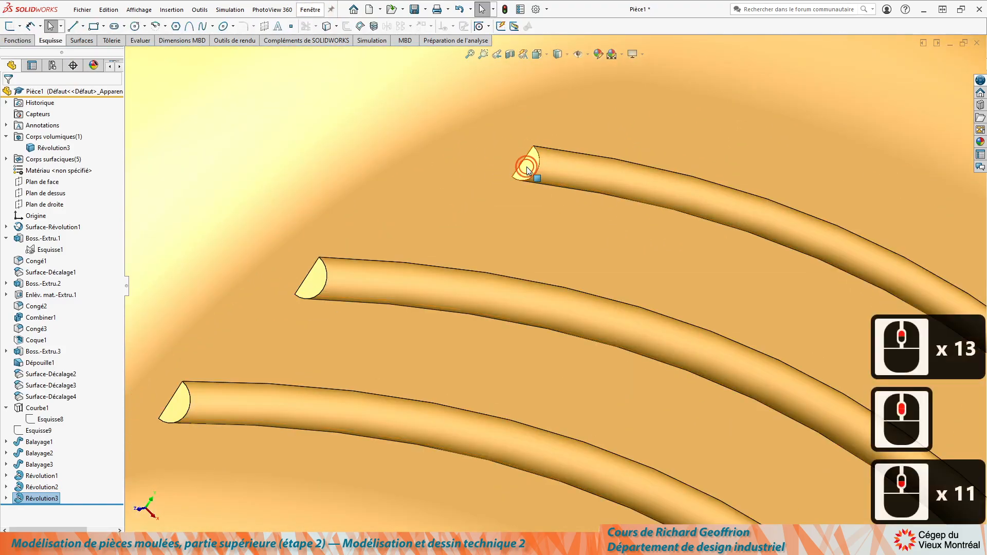
{"action": "left_click", "coordinate": [528, 170]}
{"action": "key", "text": "l"}
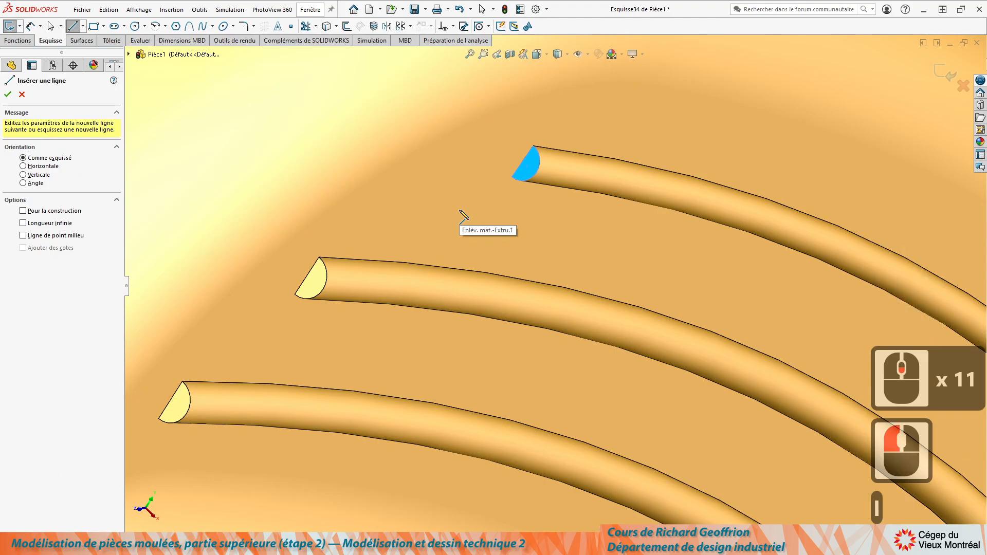
{"action": "left_click", "coordinate": [327, 29]}
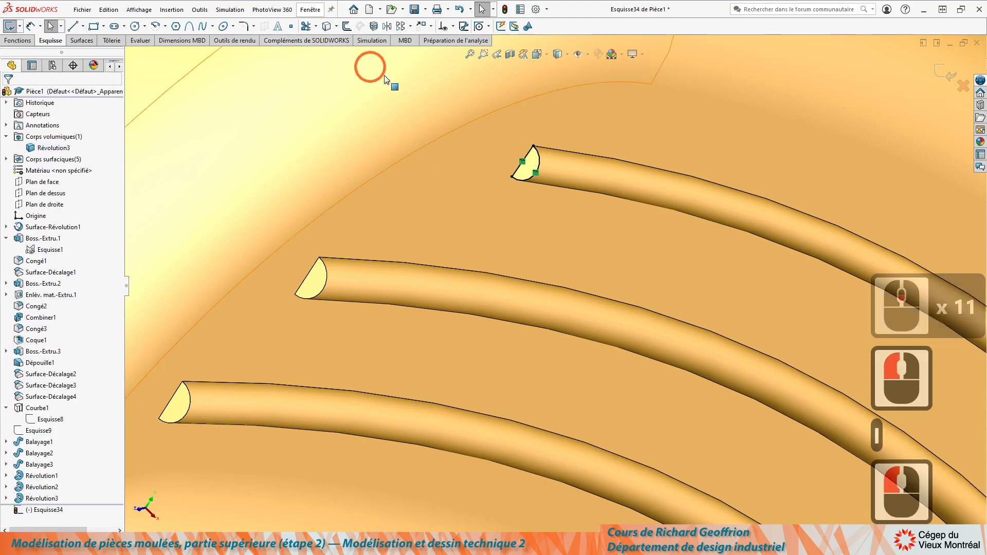
Revolve the upper rib's upper end outline 360° about its straight edge, merging the result, to round that end
{"action": "left_click", "coordinate": [529, 157]}
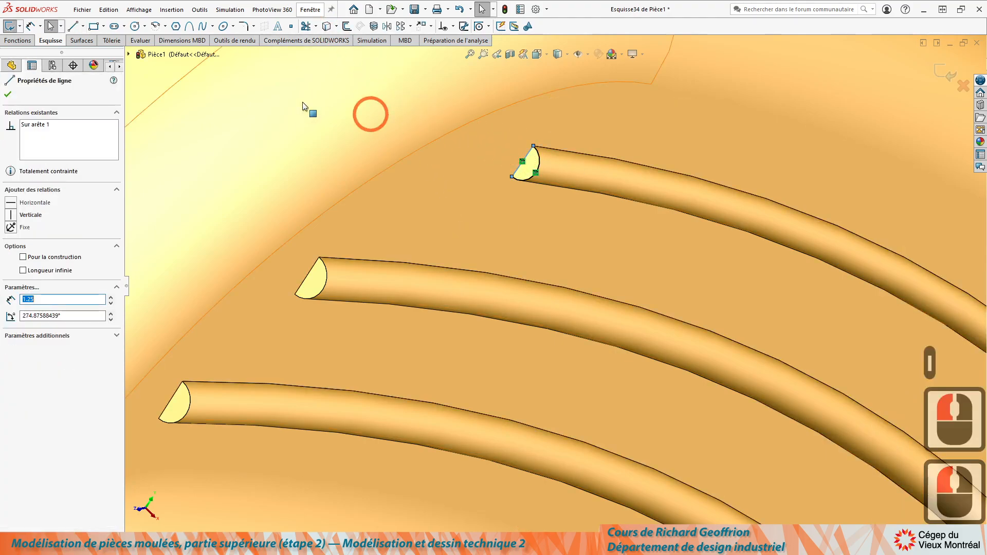
{"action": "left_click", "coordinate": [19, 41]}
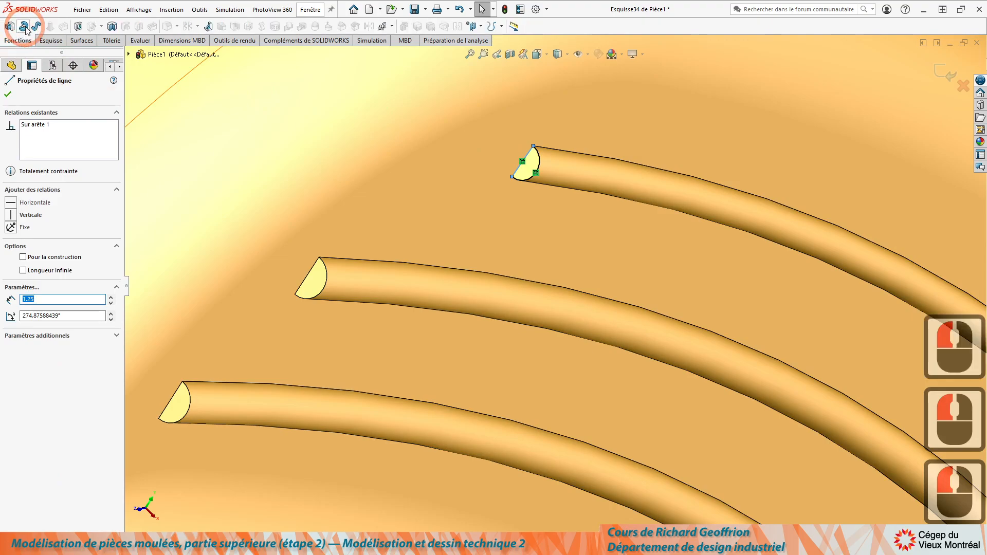
{"action": "left_click", "coordinate": [24, 27]}
{"action": "key", "text": "Return"}
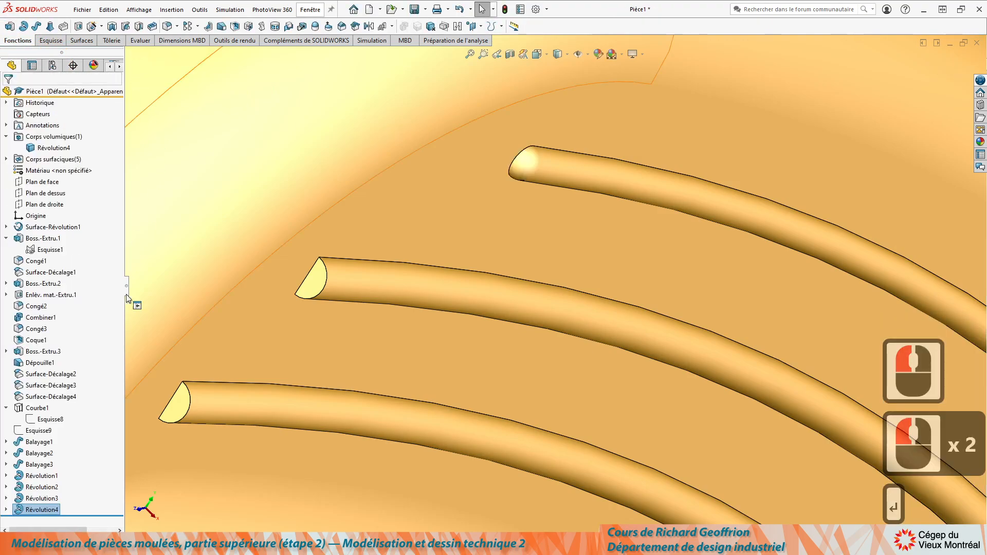
Create a sketch on the flat face at the middle rib's upper end and convert the face's outline into it
{"action": "scroll", "coordinate": [170, 281], "scroll_direction": "down", "scroll_amount": 2}
{"action": "left_click", "coordinate": [370, 280]}
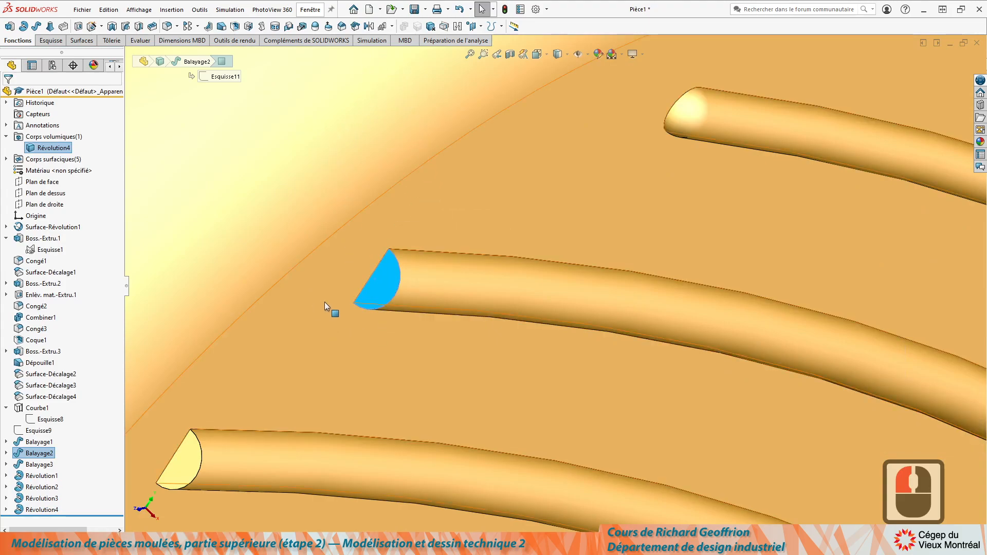
{"action": "key", "text": "l"}
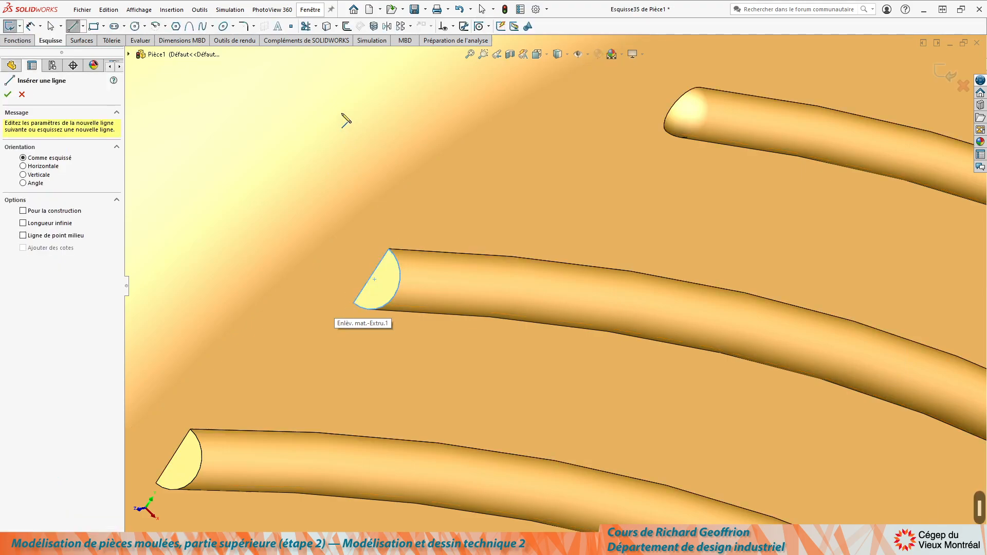
{"action": "left_click", "coordinate": [327, 26]}
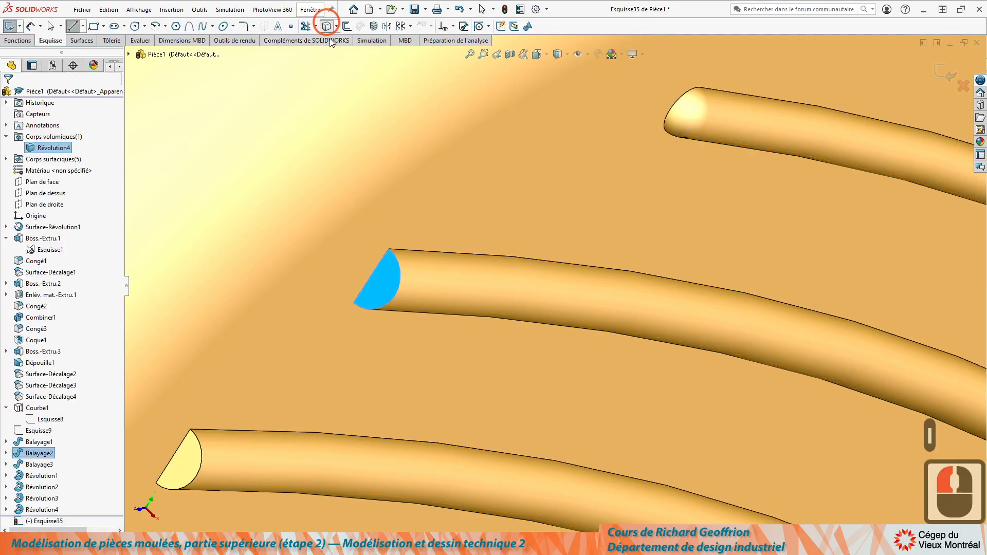
Revolve the middle rib's upper end outline 360° about its straight edge, merging the result, to round that end
{"action": "left_click", "coordinate": [382, 260]}
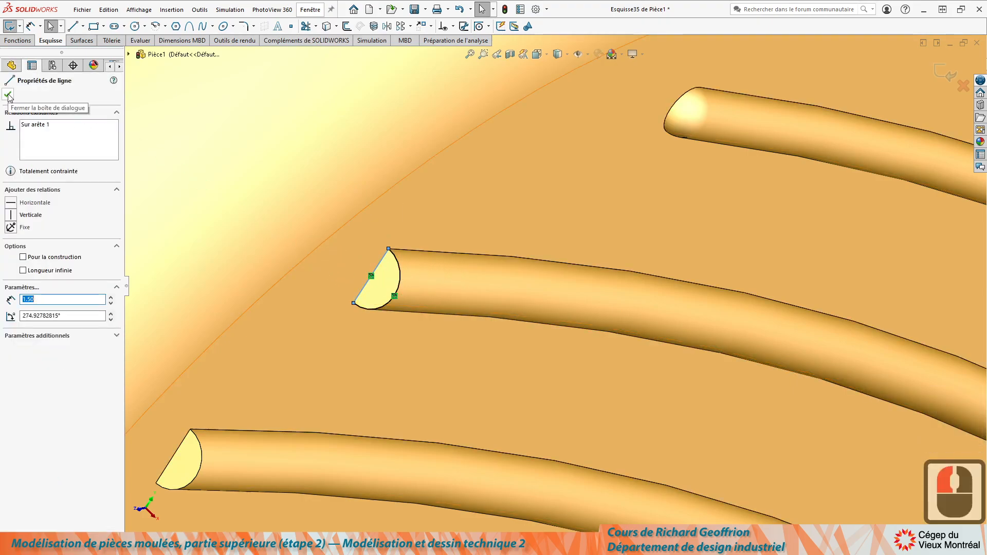
{"action": "left_click", "coordinate": [21, 40]}
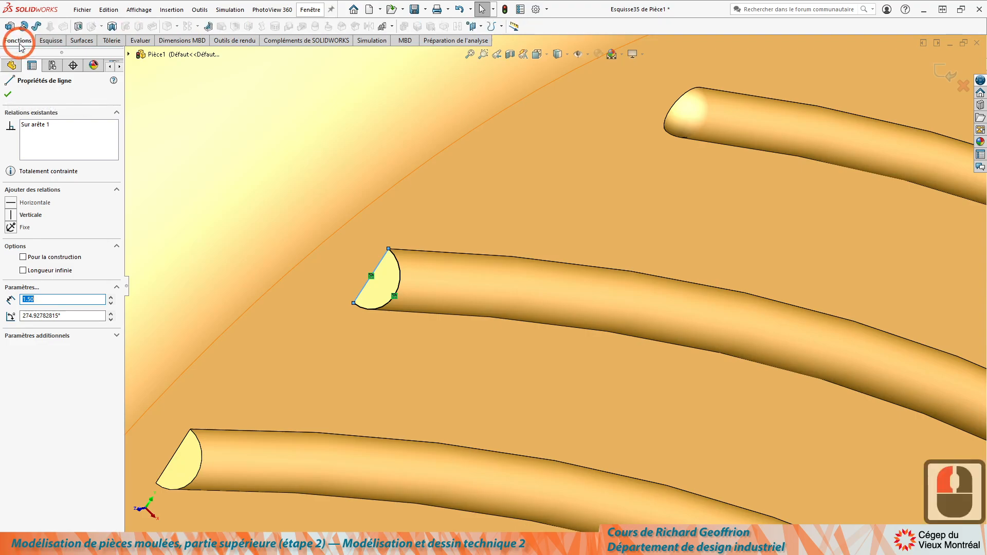
{"action": "left_click", "coordinate": [23, 26]}
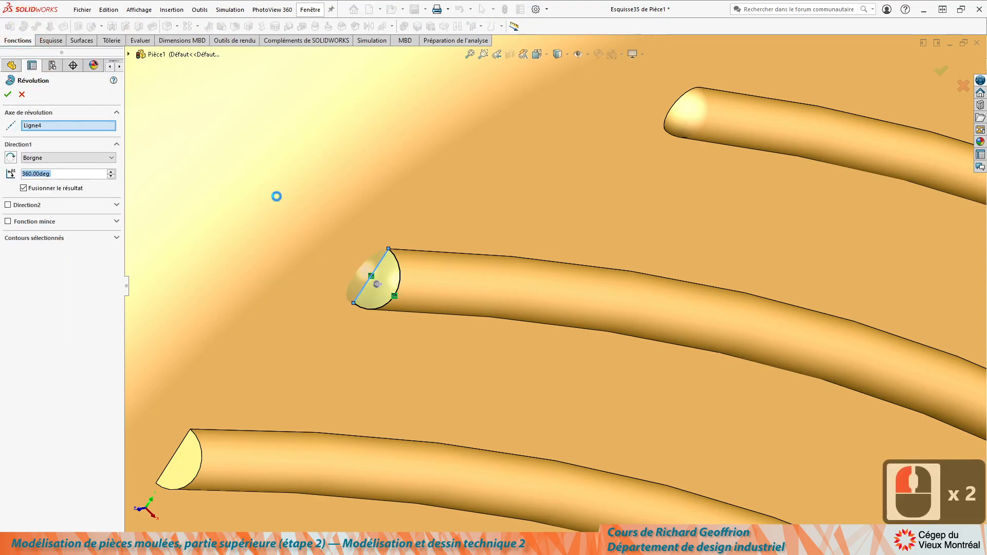
{"action": "key", "text": "Return"}
Create a sketch on the flat face at the lowest rib's upper end and convert the face's outline into it
{"action": "left_click", "coordinate": [195, 463]}
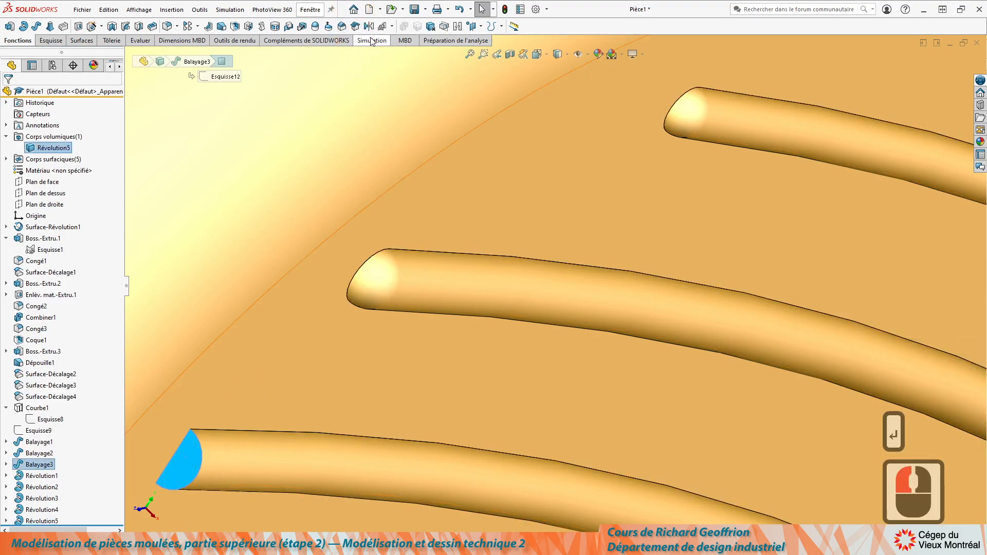
{"action": "left_click", "coordinate": [52, 41]}
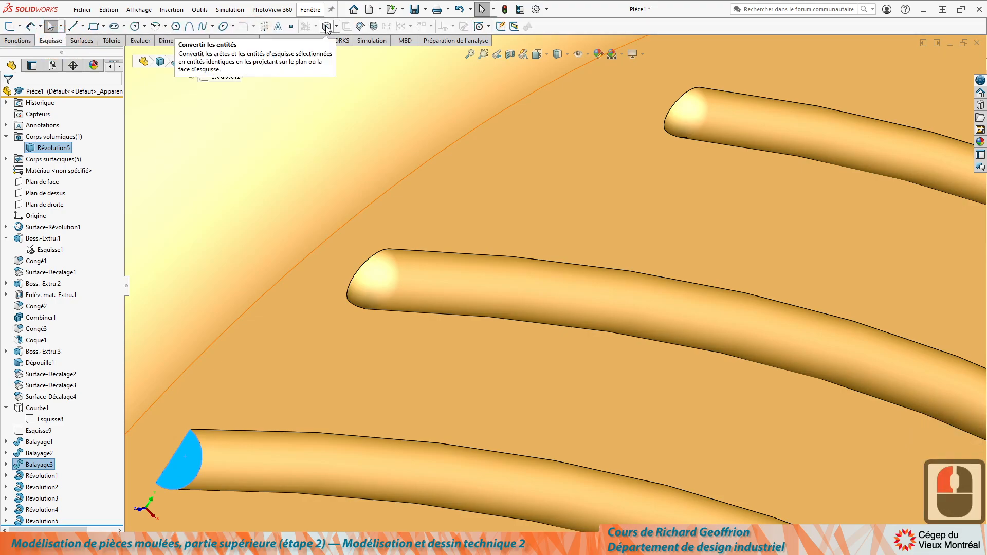
{"action": "left_click", "coordinate": [327, 27]}
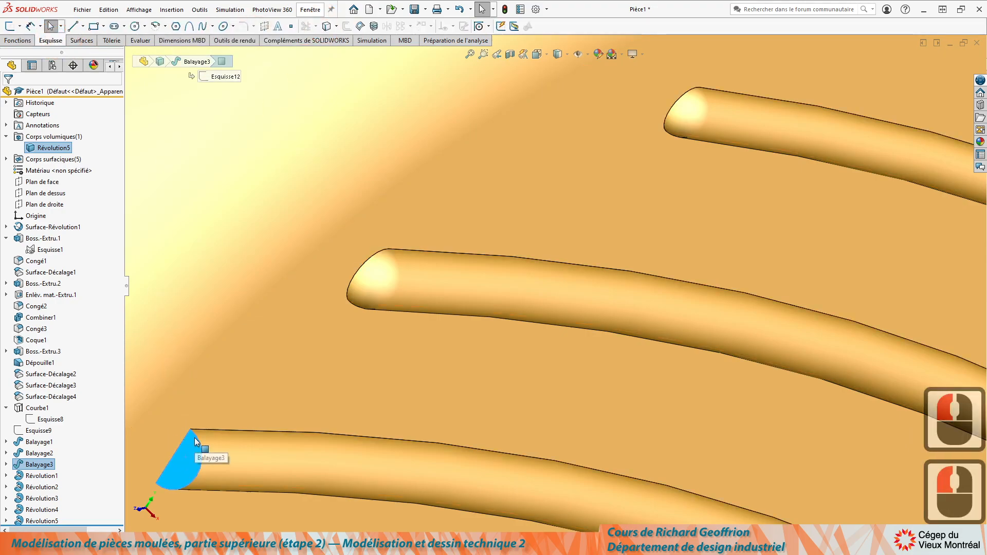
{"action": "key", "text": "l"}
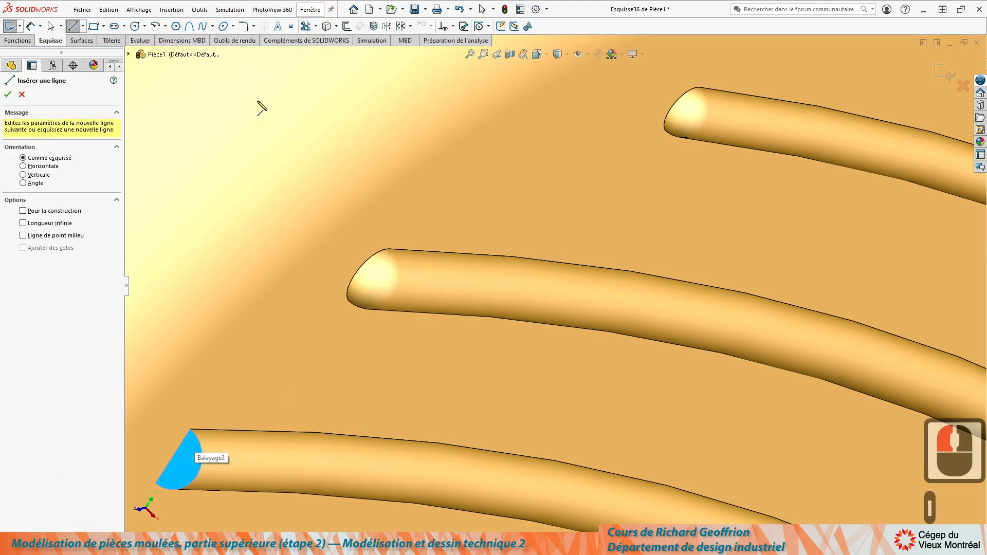
{"action": "left_click", "coordinate": [327, 27]}
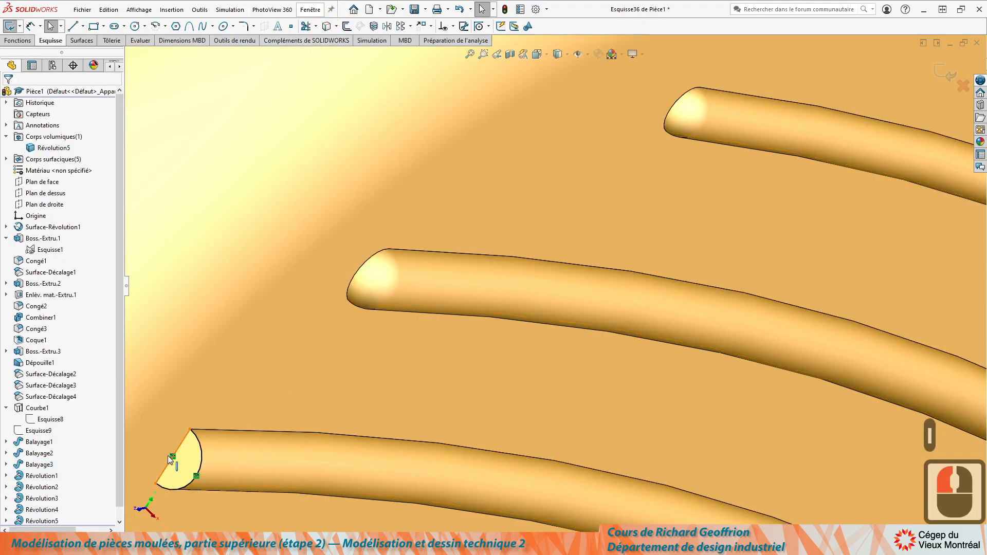
Revolve the lowest rib's upper end outline 360° about its straight edge, merging the result, to round that end
{"action": "left_click", "coordinate": [182, 443]}
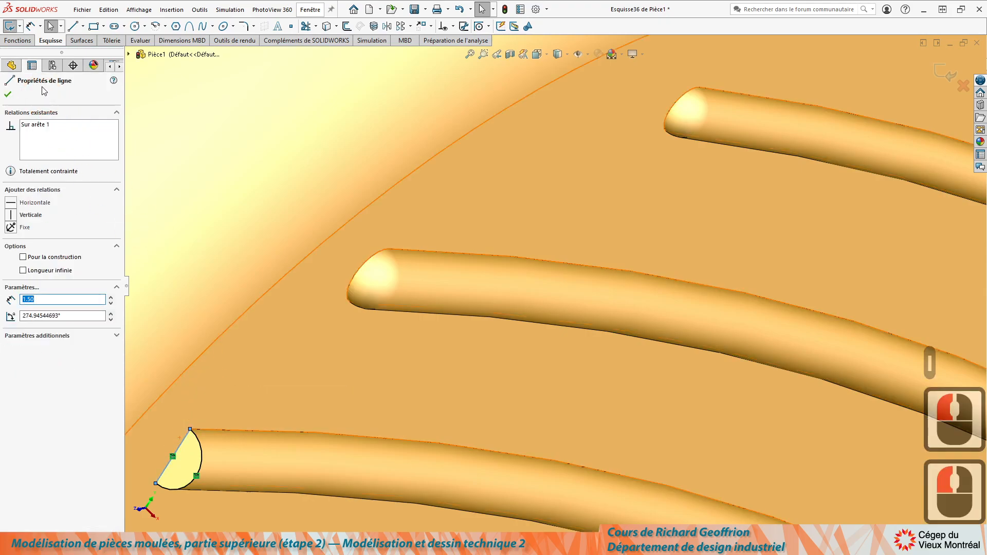
{"action": "left_click", "coordinate": [17, 41]}
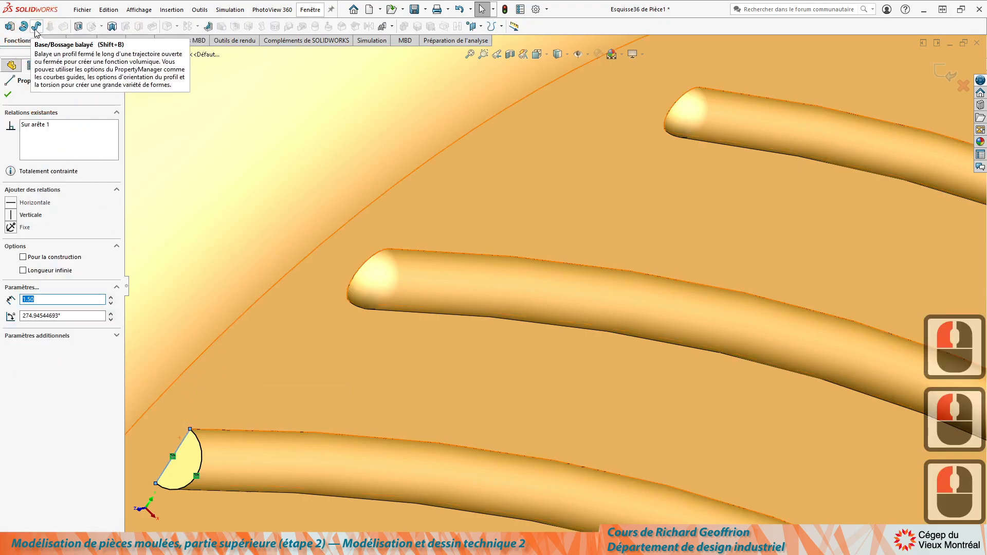
{"action": "left_click", "coordinate": [24, 27]}
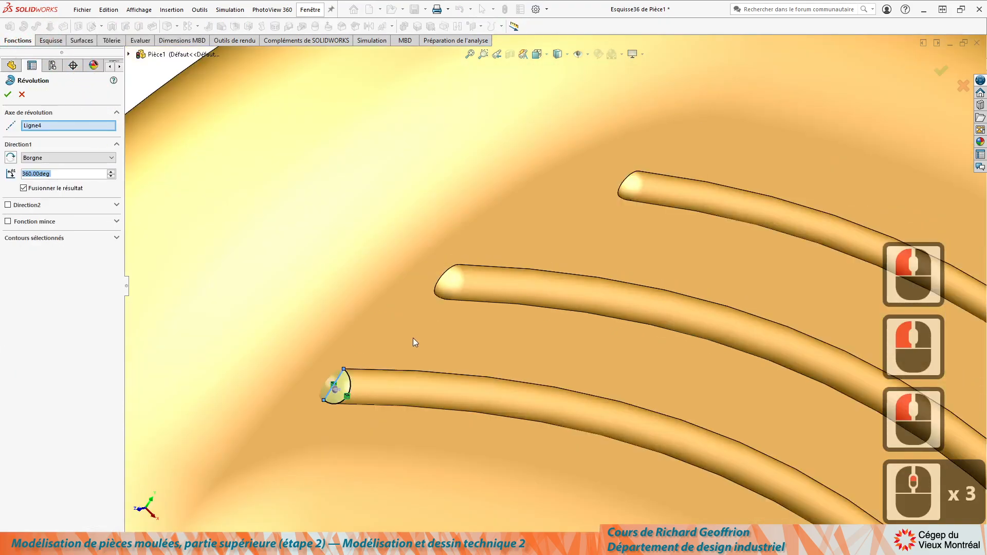
{"action": "scroll", "coordinate": [412, 337], "scroll_direction": "up", "scroll_amount": 3}
{"action": "left_click", "coordinate": [8, 98]}
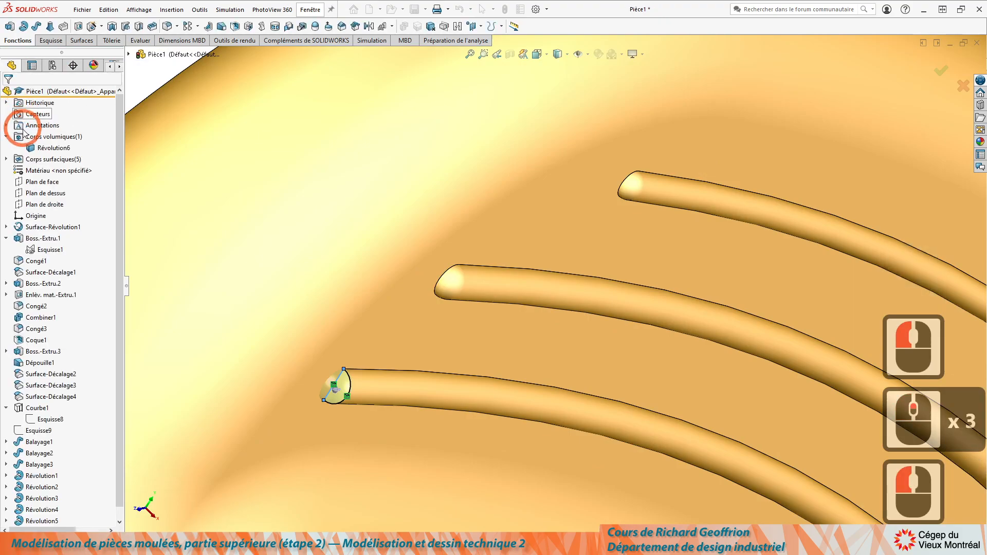
Fillet the swept faces of all three ribs with a 0.75 mm radius and tangent propagation
{"action": "scroll", "coordinate": [418, 316], "scroll_direction": "up", "scroll_amount": 4}
{"action": "middle_click_drag", "start_coordinate": [759, 397], "coordinate": [720, 368]}
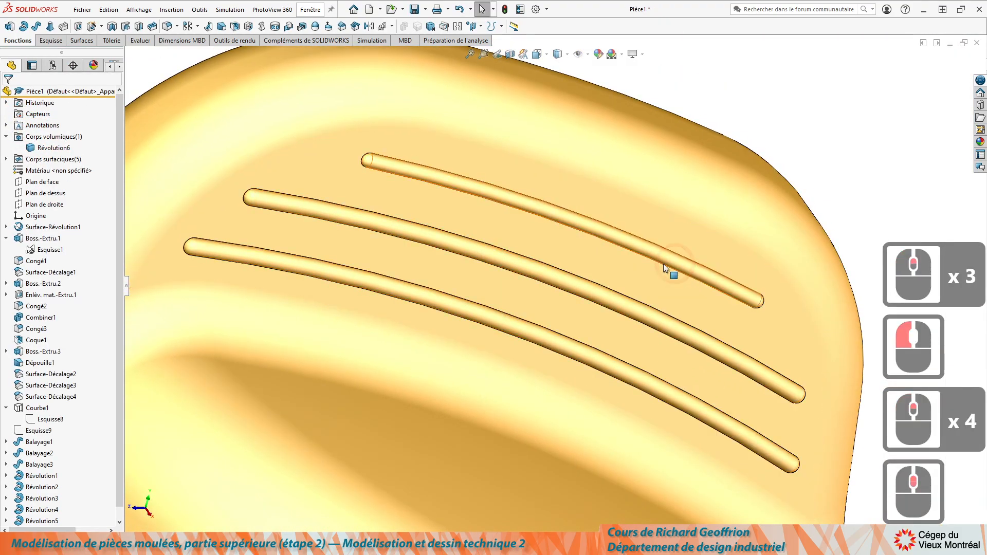
{"action": "left_click", "coordinate": [623, 239]}
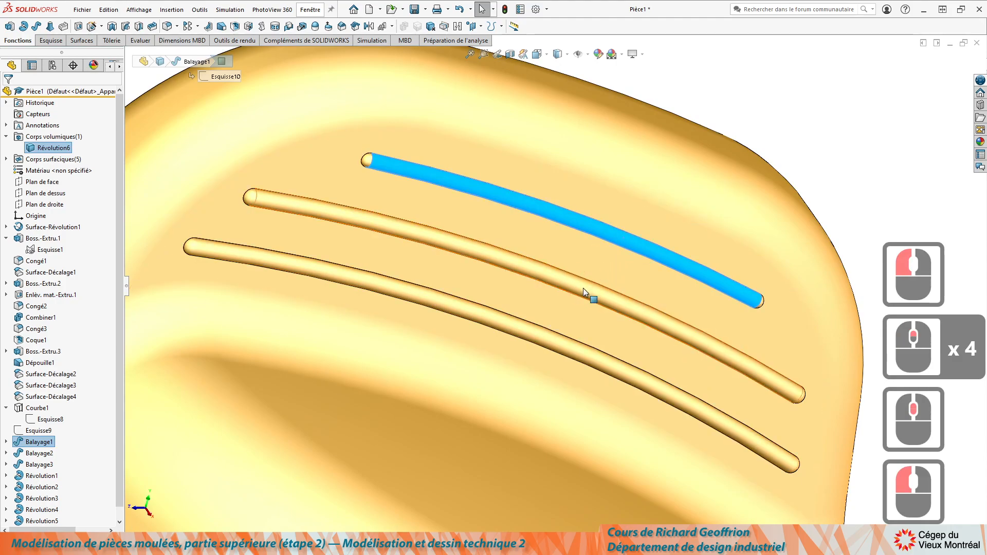
{"action": "left_click", "coordinate": [584, 287], "text": "shift"}
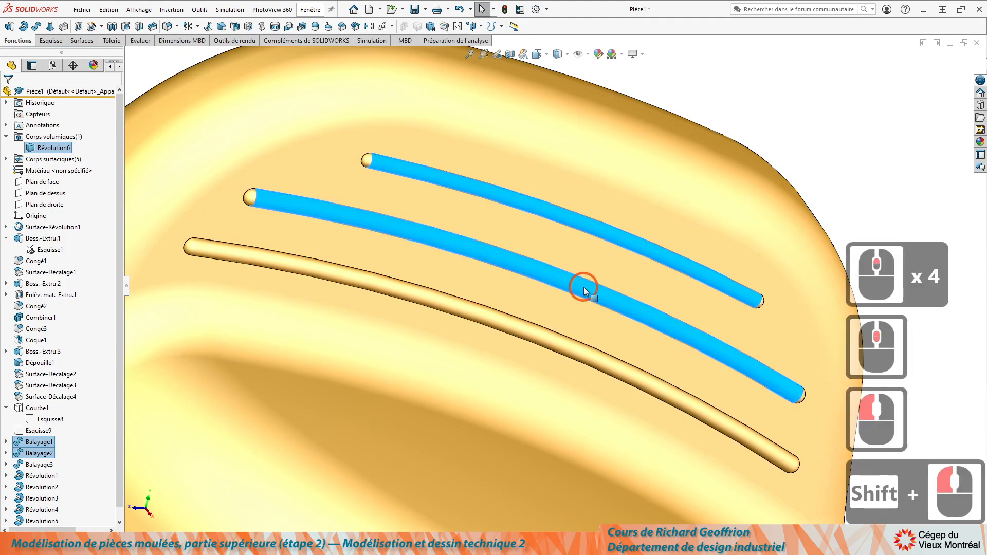
{"action": "left_click", "coordinate": [560, 341], "text": "shift"}
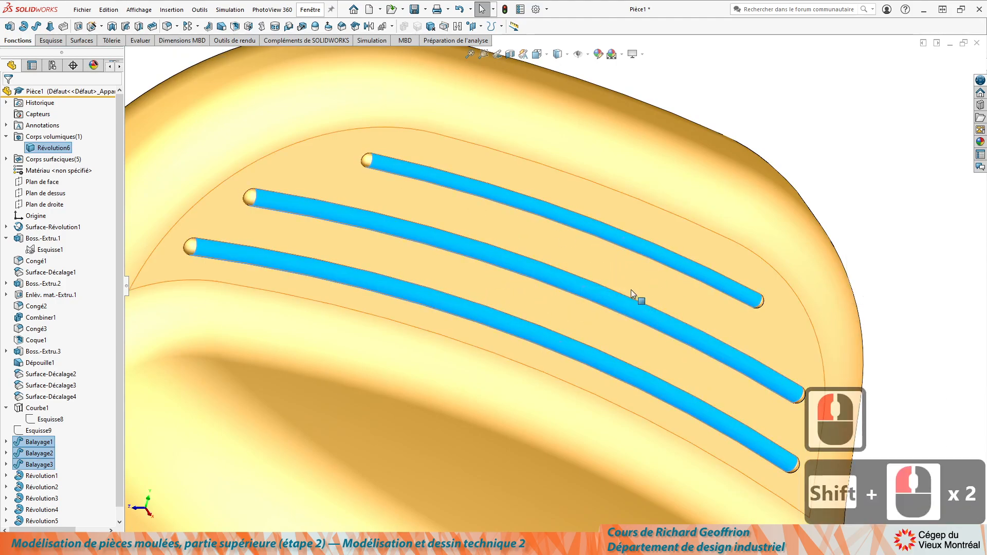
{"action": "left_click", "coordinate": [167, 26]}
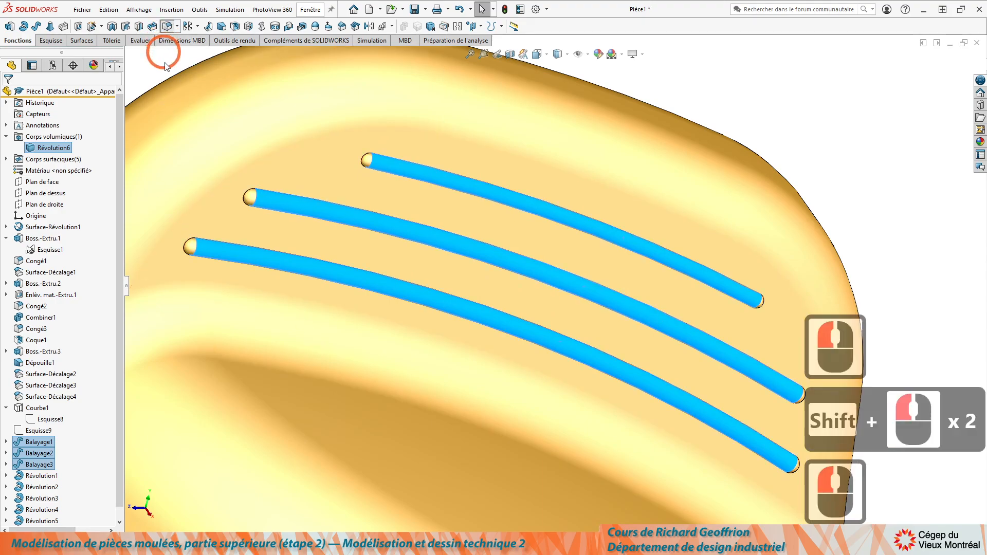
{"action": "type", "text": ".75"}
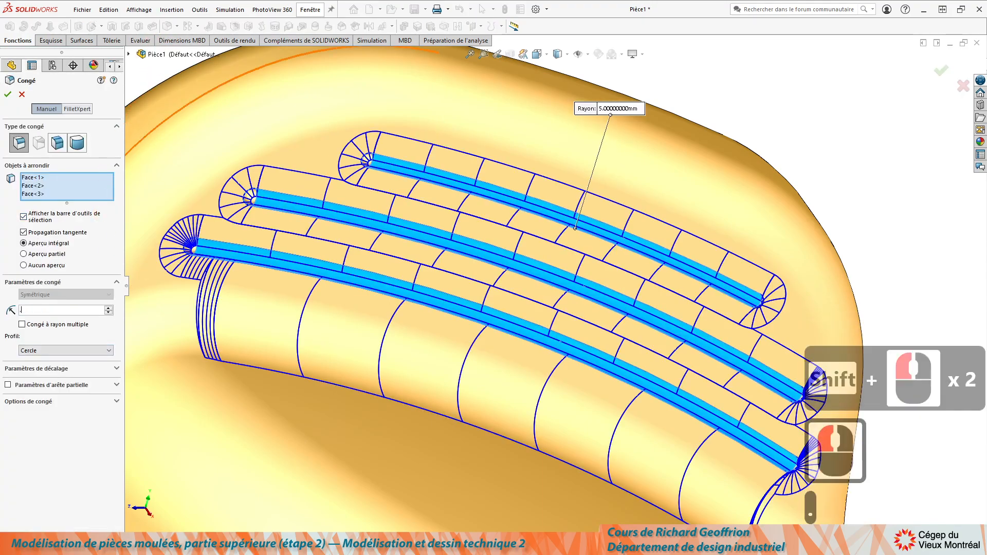
{"action": "key", "text": "Return"}
{"action": "key", "text": "Return"}
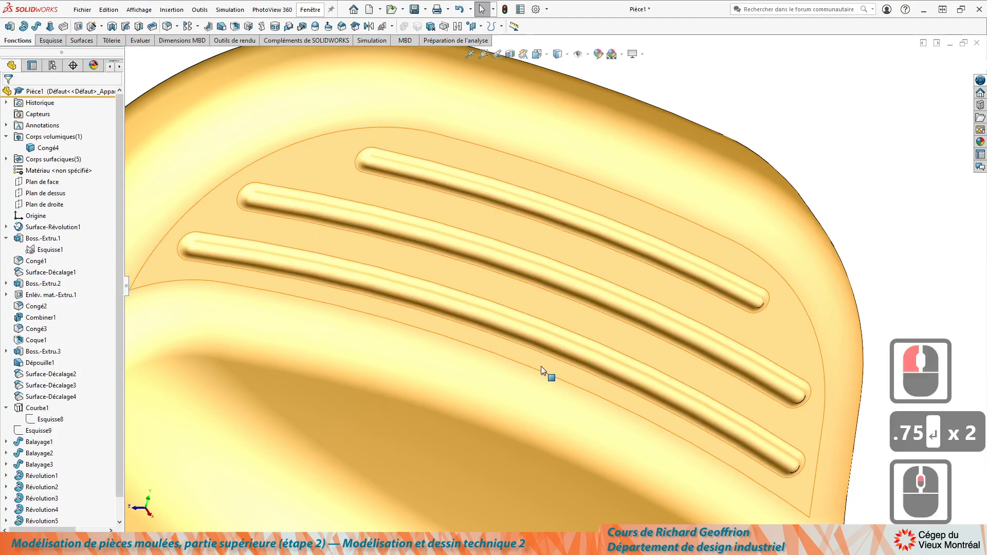
Examine the filleted ribs on the knob's side from several angles
{"action": "scroll", "coordinate": [544, 375], "scroll_direction": "up", "scroll_amount": 6}
{"action": "middle_click_drag", "start_coordinate": [511, 359], "coordinate": [308, 372]}
{"action": "middle_click_drag", "start_coordinate": [407, 413], "coordinate": [482, 395]}
{"action": "scroll", "coordinate": [481, 395], "scroll_direction": "down", "scroll_amount": 2}
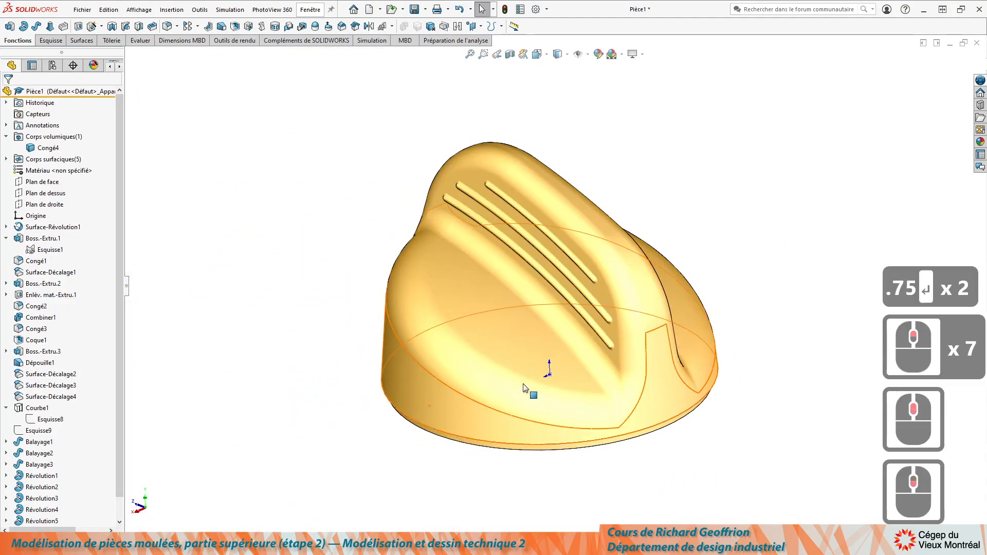
{"action": "left_click", "coordinate": [262, 287]}
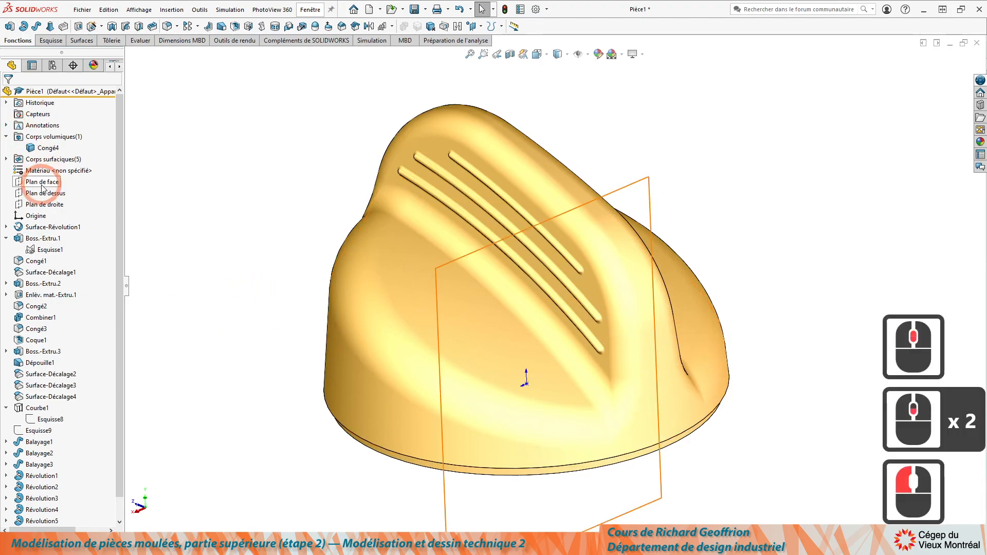
{"action": "middle_click_drag", "start_coordinate": [245, 239], "coordinate": [225, 217]}
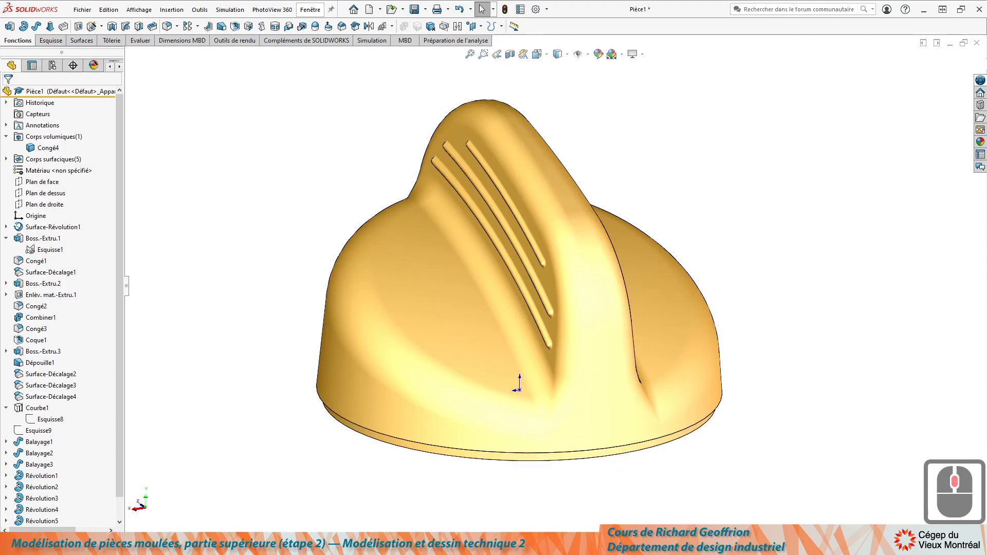
{"action": "middle_click_drag", "start_coordinate": [334, 254], "coordinate": [323, 209]}
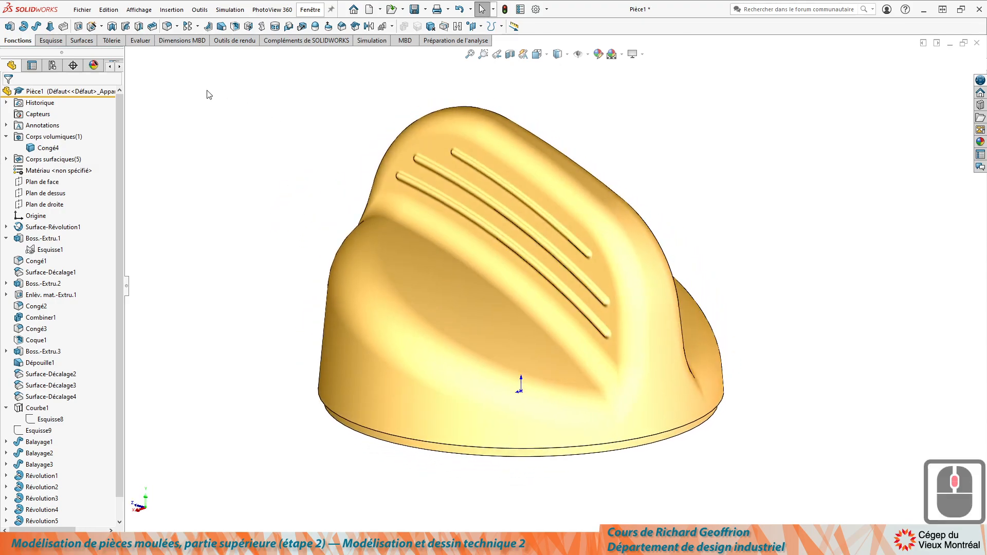
Mirror the three rib sweeps Balayage1 to Balayage3, the end revolves Révolution1 to Révolution6 and the fillet Congé4 about Plan de droite
{"action": "left_click", "coordinate": [198, 26]}
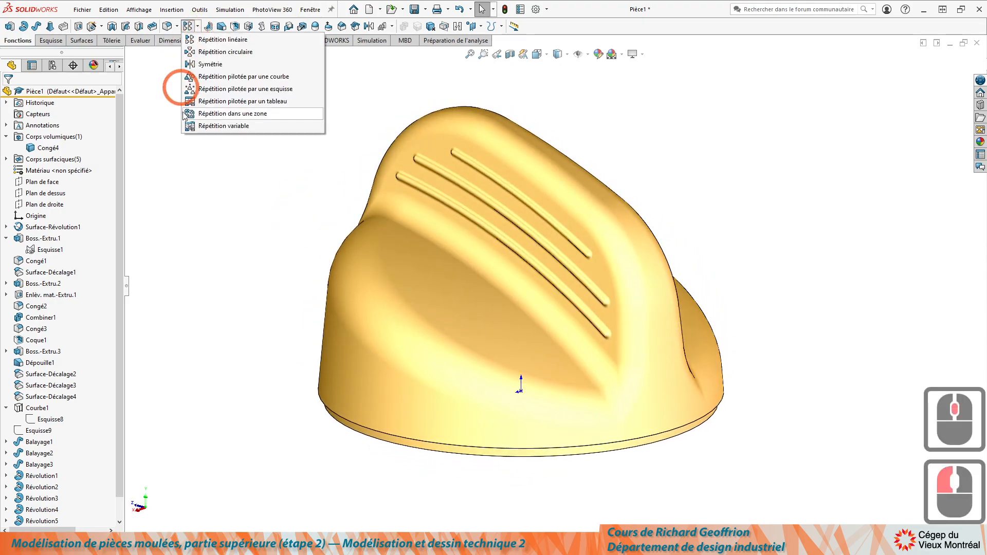
{"action": "left_click", "coordinate": [214, 66]}
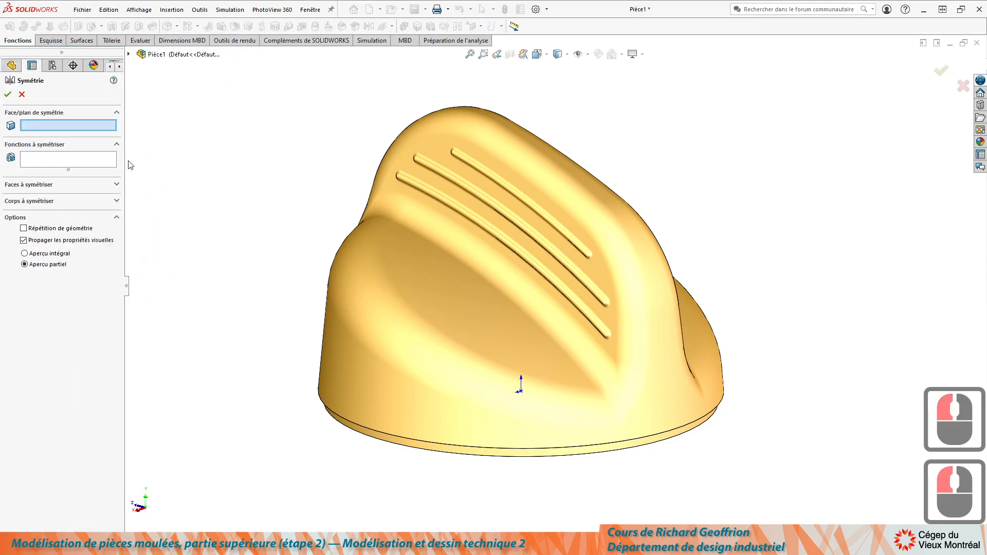
{"action": "left_click", "coordinate": [129, 53]}
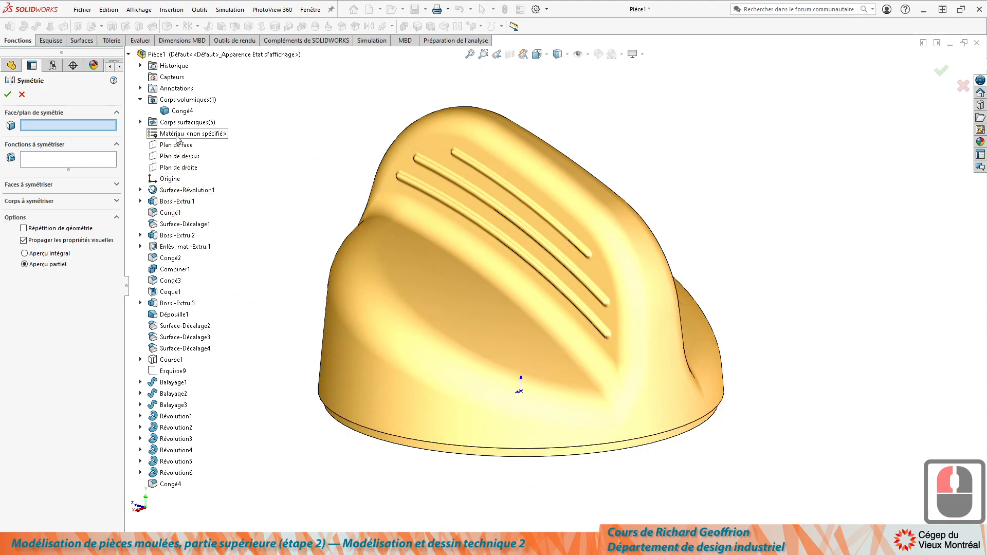
{"action": "left_click", "coordinate": [178, 168]}
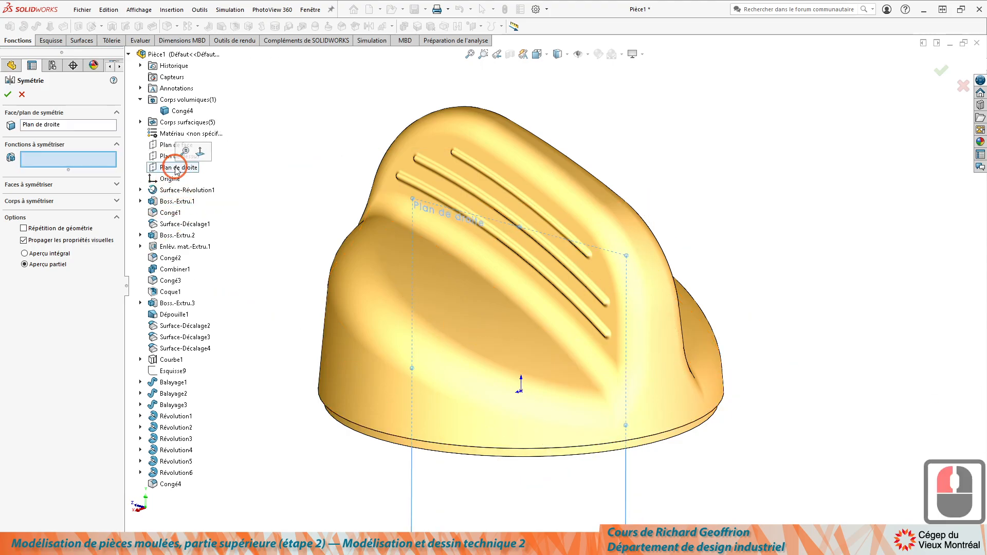
{"action": "left_click", "coordinate": [349, 211]}
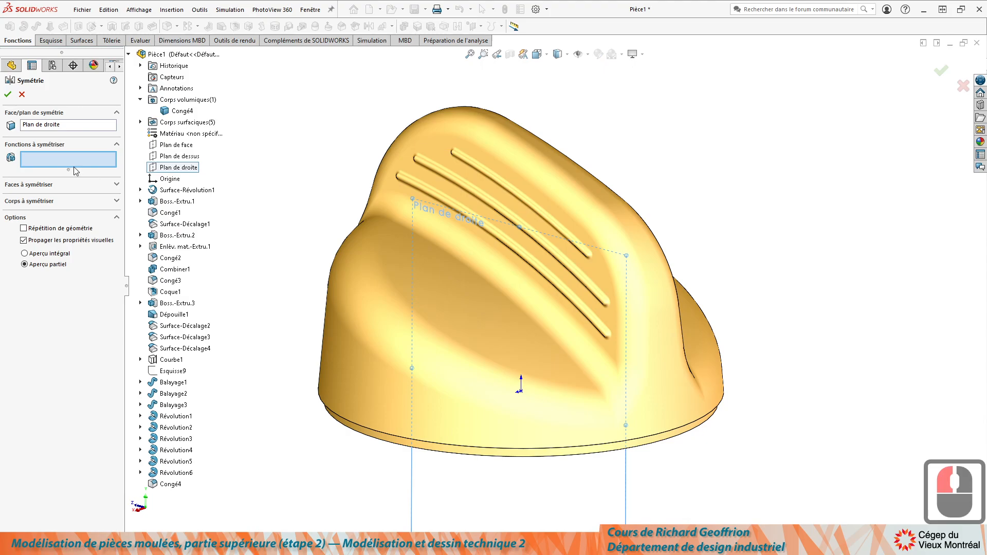
{"action": "left_click", "coordinate": [67, 160]}
{"action": "left_click", "coordinate": [170, 484]}
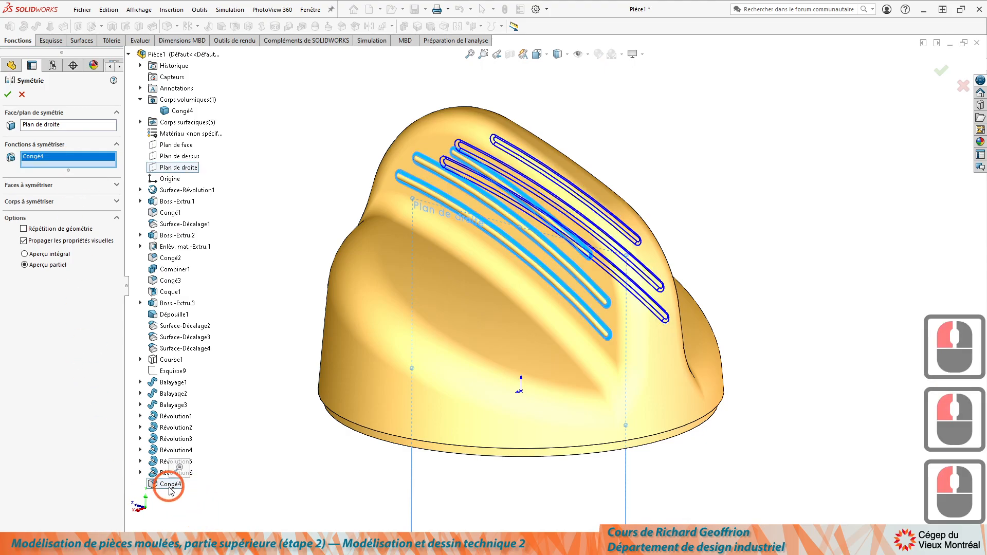
{"action": "left_click", "coordinate": [167, 473], "text": "ctrl"}
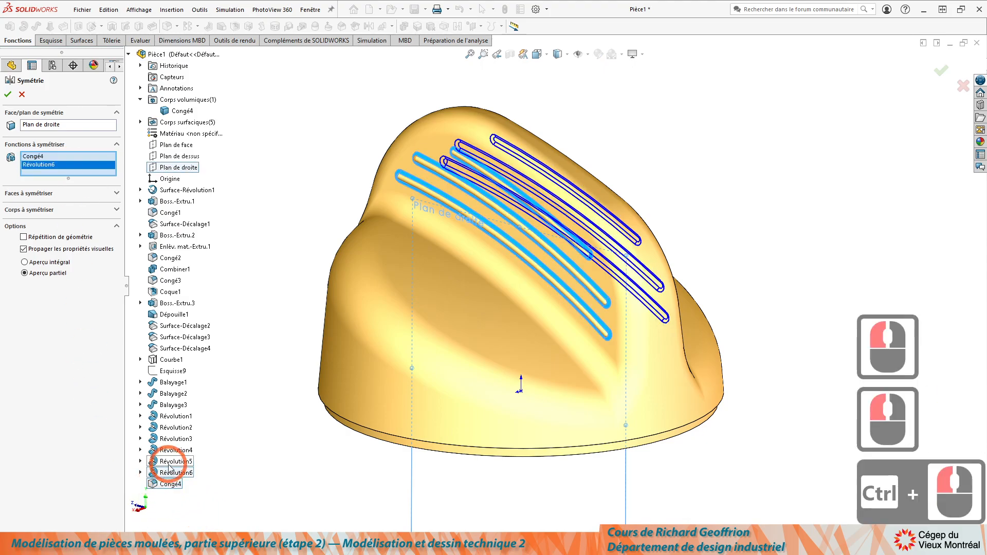
{"action": "left_click", "coordinate": [167, 461], "text": "ctrl"}
{"action": "left_click", "coordinate": [166, 450], "text": "ctrl"}
{"action": "left_click", "coordinate": [168, 439], "text": "ctrl"}
{"action": "left_click", "coordinate": [168, 428], "text": "ctrl"}
{"action": "left_click", "coordinate": [169, 417], "text": "ctrl"}
{"action": "left_click", "coordinate": [171, 405], "text": "ctrl"}
{"action": "left_click", "coordinate": [171, 394], "text": "ctrl"}
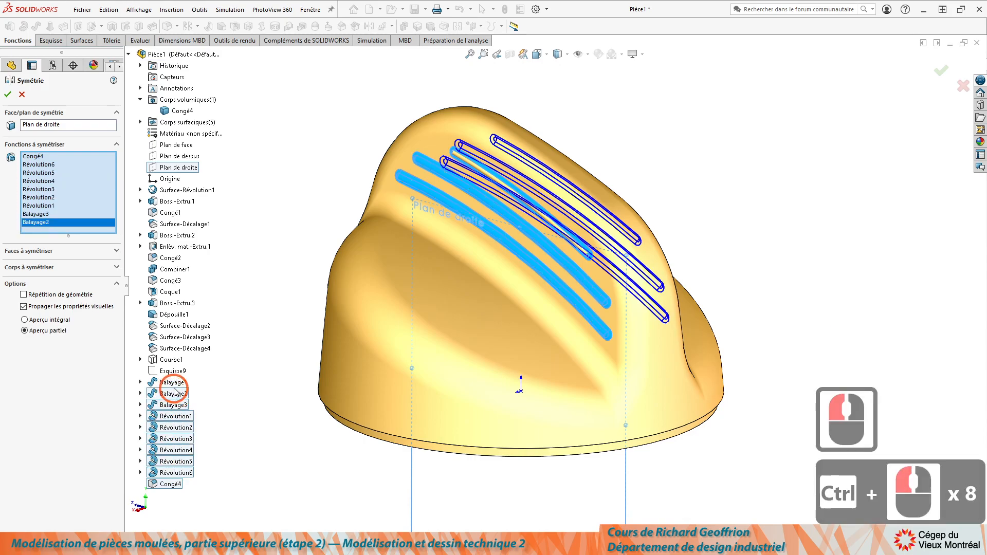
{"action": "left_click", "coordinate": [170, 383], "text": "ctrl"}
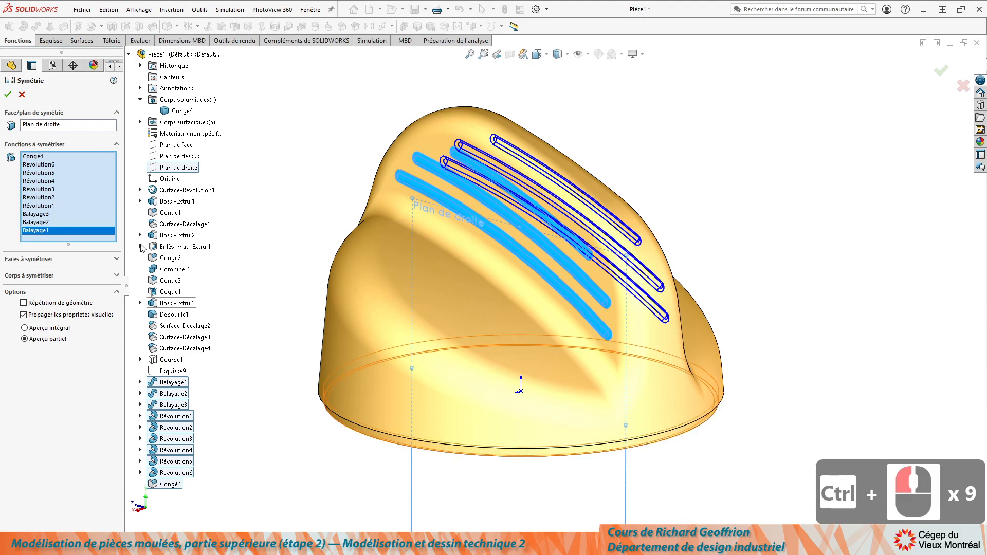
{"action": "left_click", "coordinate": [8, 95]}
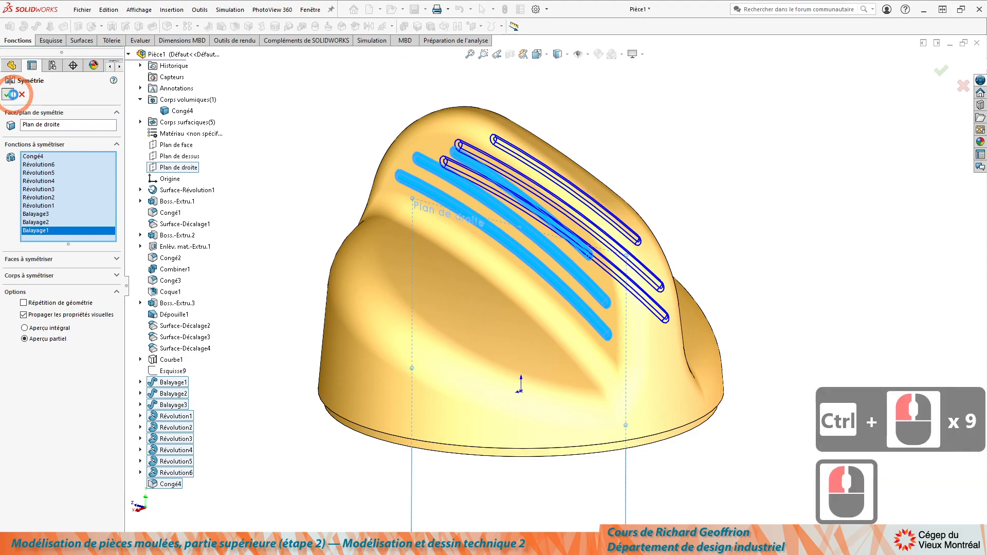
{"action": "middle_click_drag", "start_coordinate": [291, 236], "coordinate": [443, 400]}
{"action": "mouse_move", "coordinate": [496, 278]}
{"action": "middle_mouse_down"}
{"action": "mouse_move", "coordinate": [518, 286]}
{"action": "mouse_move", "coordinate": [495, 282]}
{"action": "middle_mouse_up"}
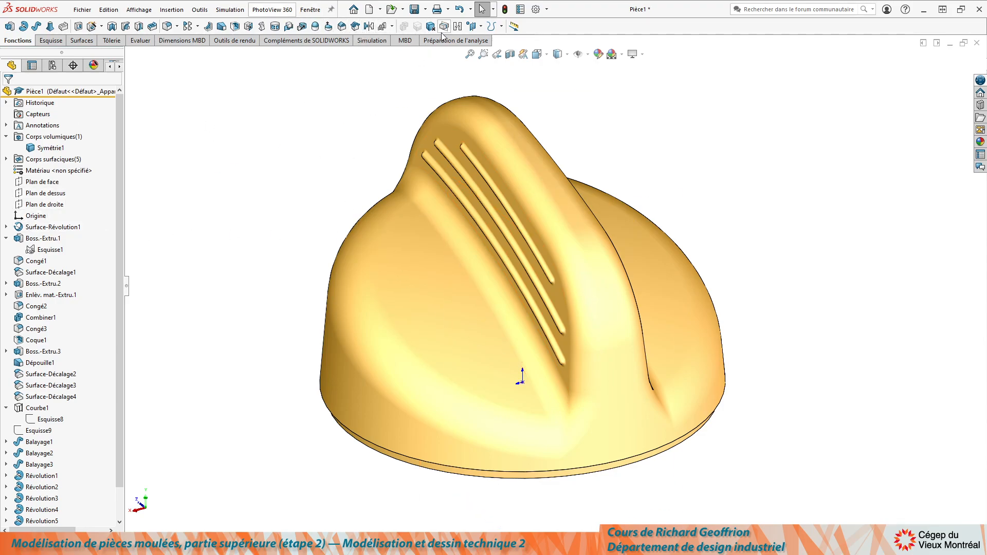
{"action": "left_click", "coordinate": [77, 43]}
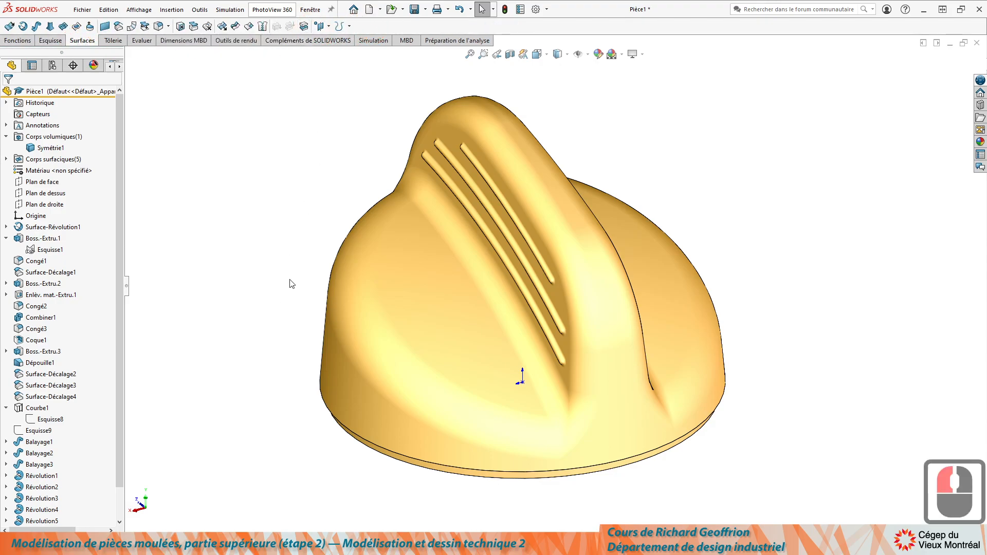
{"action": "middle_click_drag", "start_coordinate": [511, 404], "coordinate": [235, 372]}
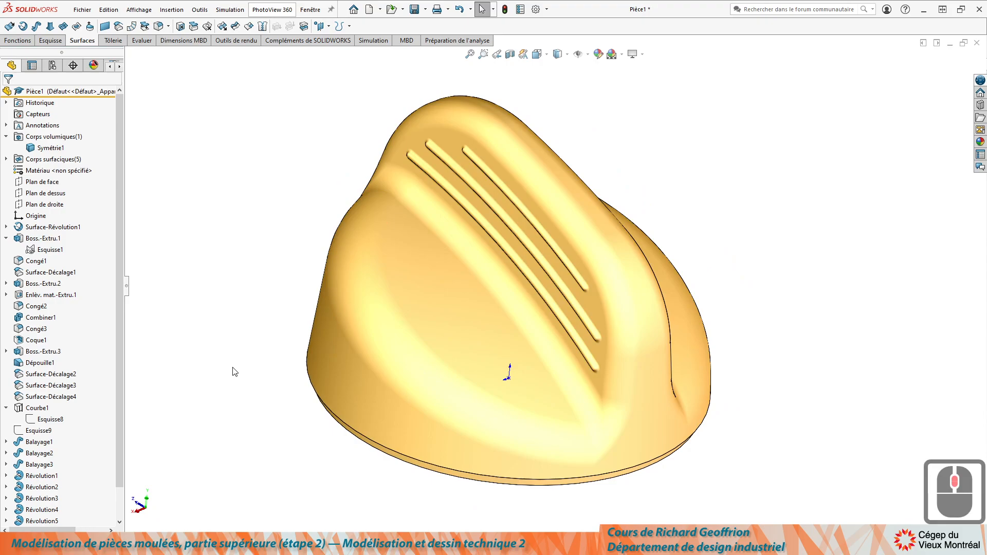